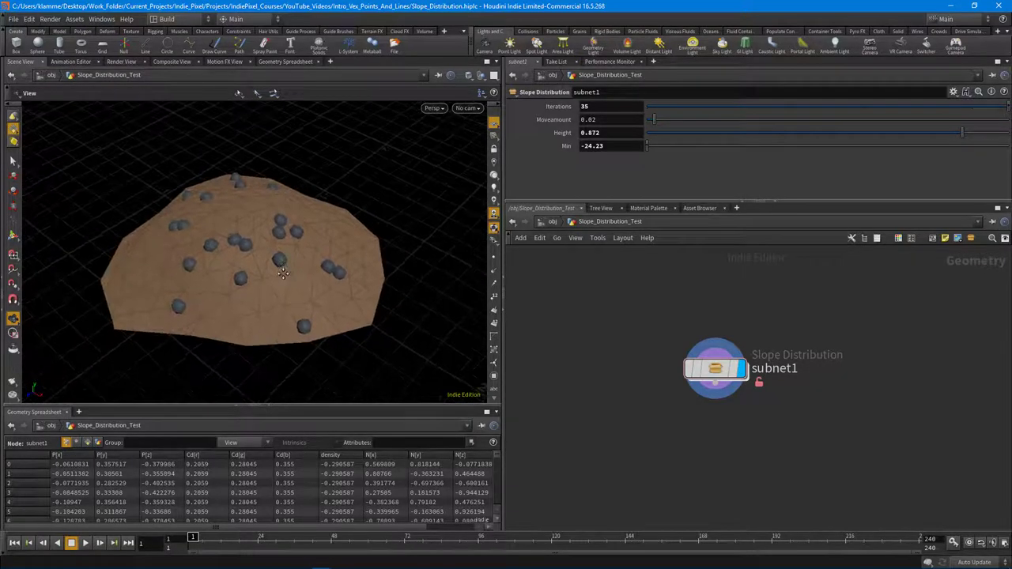
# Orbit around the mound and compare Iterations 18 against 35, keeping 35.
pyautogui.moveTo(296, 279); pyautogui.dragTo(308, 304)
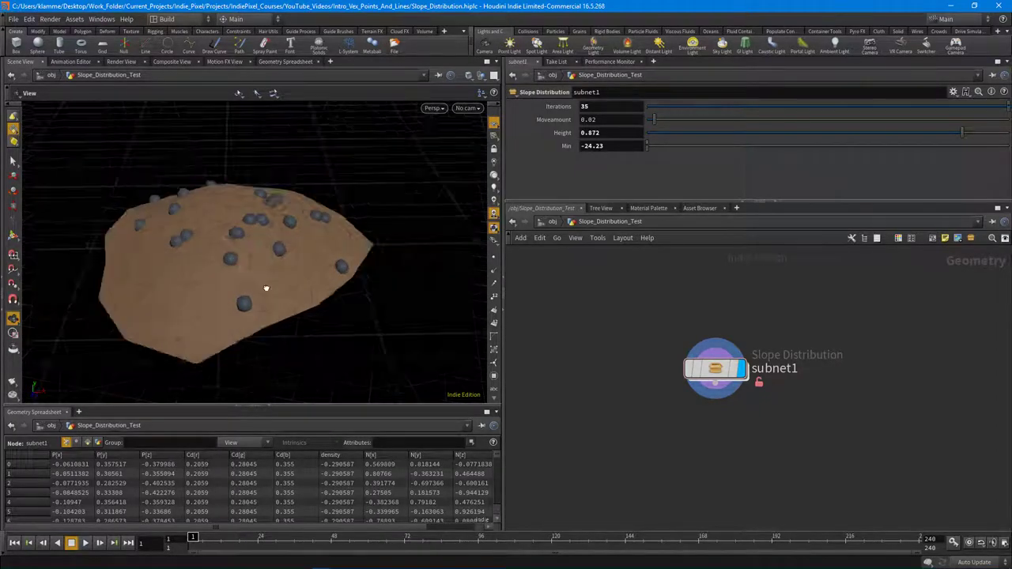
pyautogui.moveTo(178, 250); pyautogui.dragTo(306, 322)
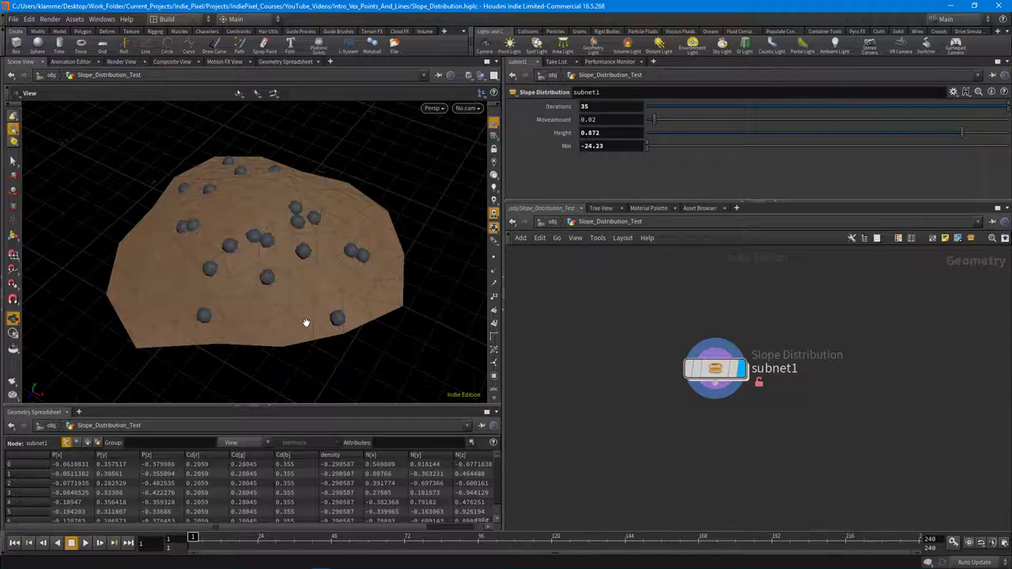
pyautogui.moveTo(268, 299); pyautogui.dragTo(312, 296)
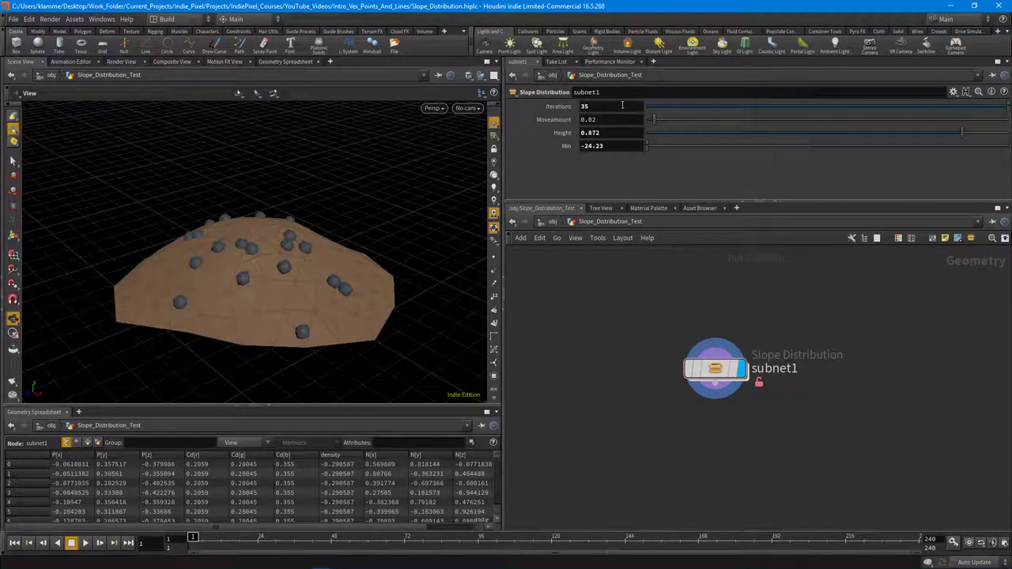
pyautogui.moveTo(619, 106)
pyautogui.mouseDown(button='middle')
pyautogui.moveTo(503, 134)
pyautogui.moveTo(519, 145)
pyautogui.moveTo(672, 137)
pyautogui.moveTo(583, 146)
pyautogui.moveTo(620, 127)
pyautogui.mouseUp(button='middle')
pyautogui.moveTo(316, 253); pyautogui.dragTo(245, 282)
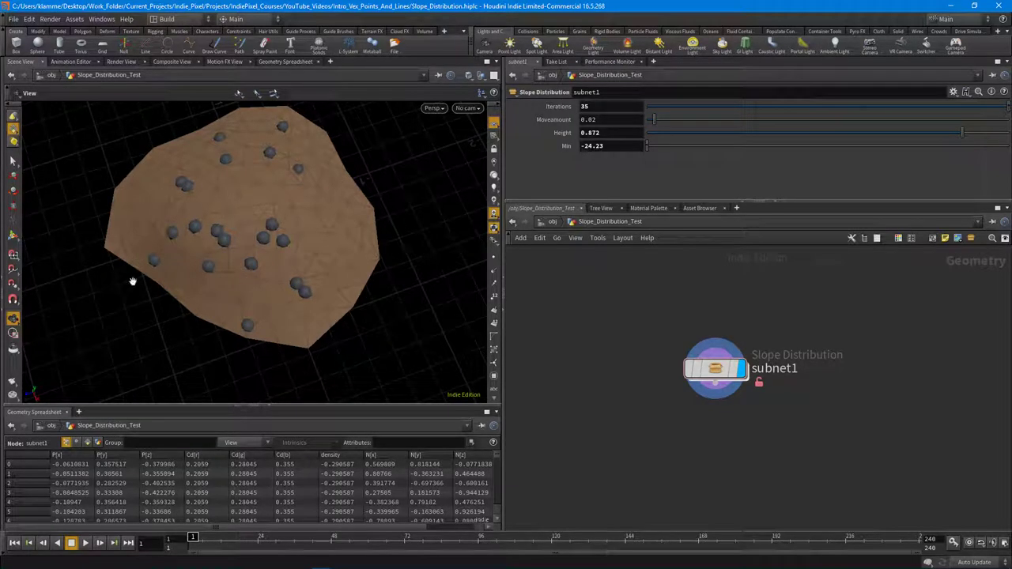
pyautogui.moveTo(170, 314); pyautogui.dragTo(562, 272)
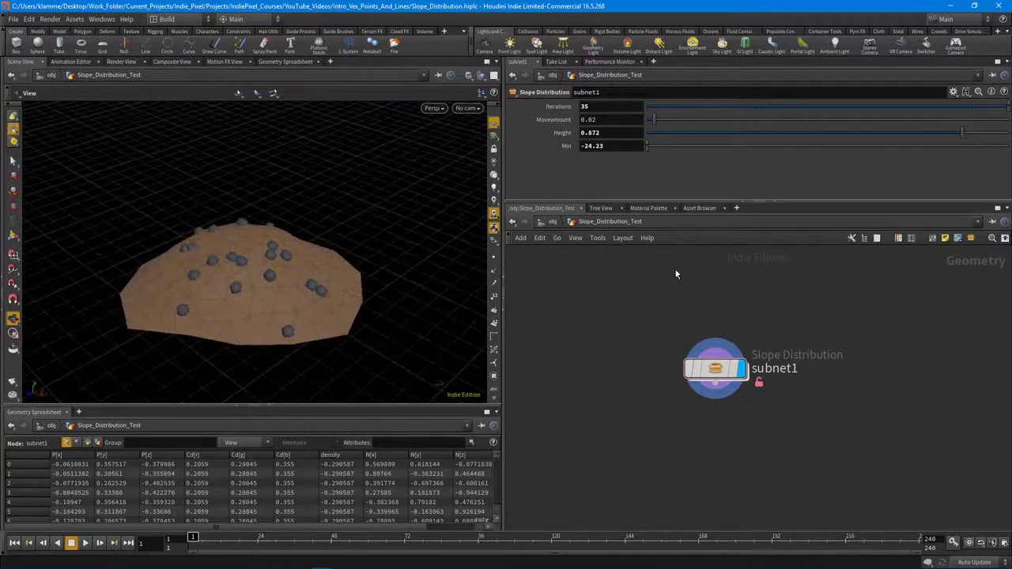
# Add a Circle node inside Slope_Distribution_Test using the 'cir' search.
pyautogui.press('h')
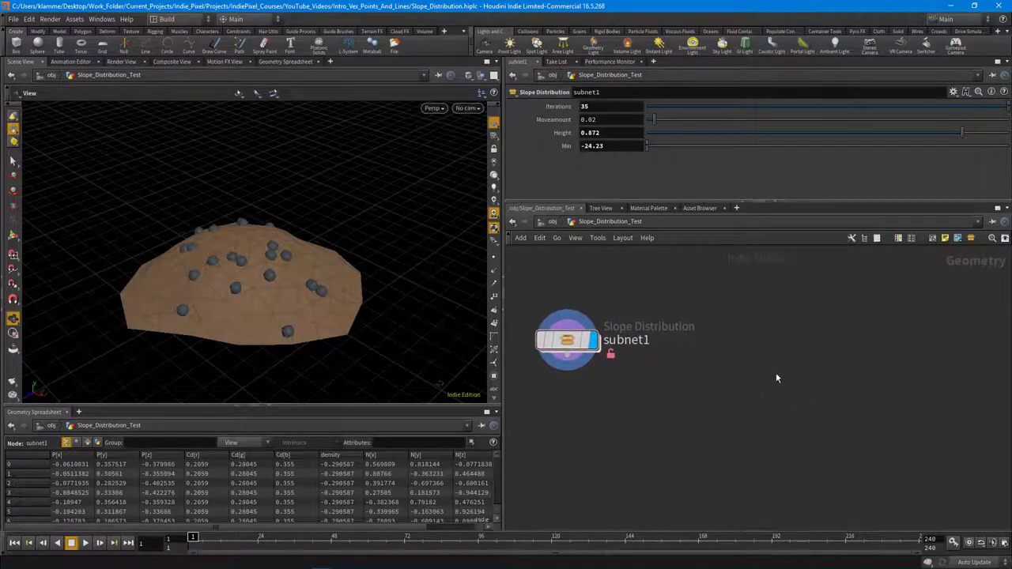
pyautogui.press('Tab')
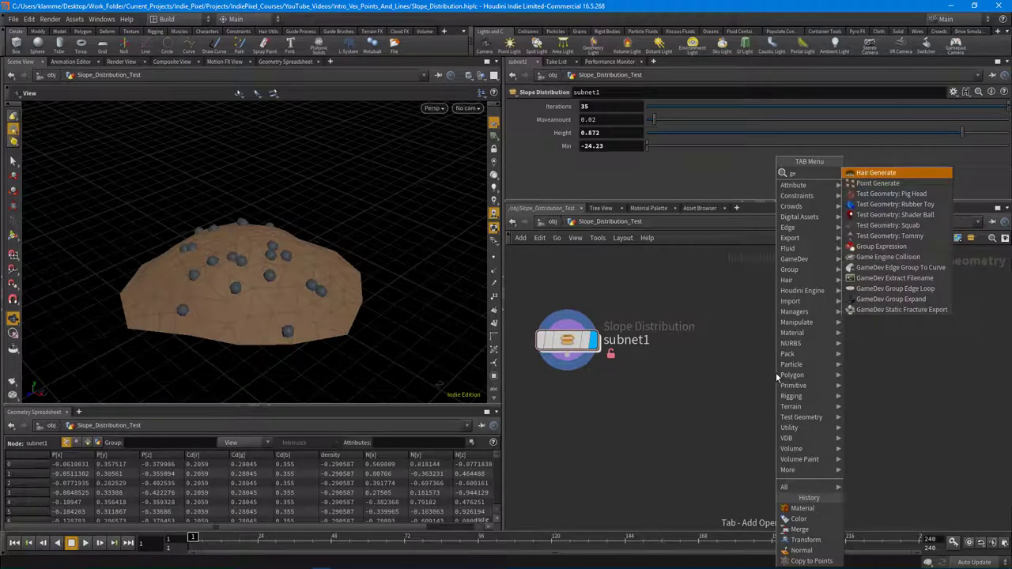
pyautogui.press('Escape')
pyautogui.press('Tab')
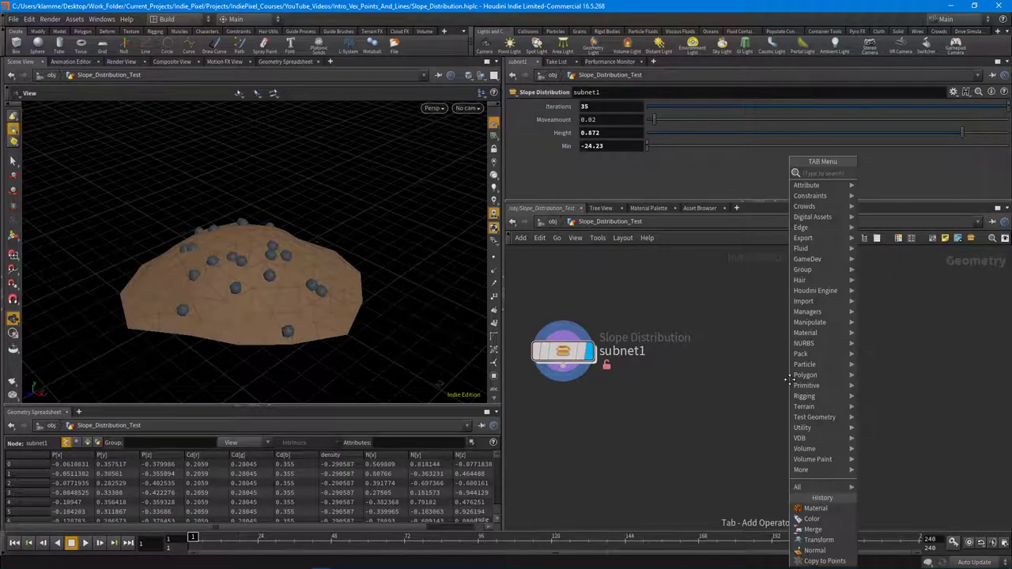
pyautogui.write('cir')
pyautogui.press('Return')
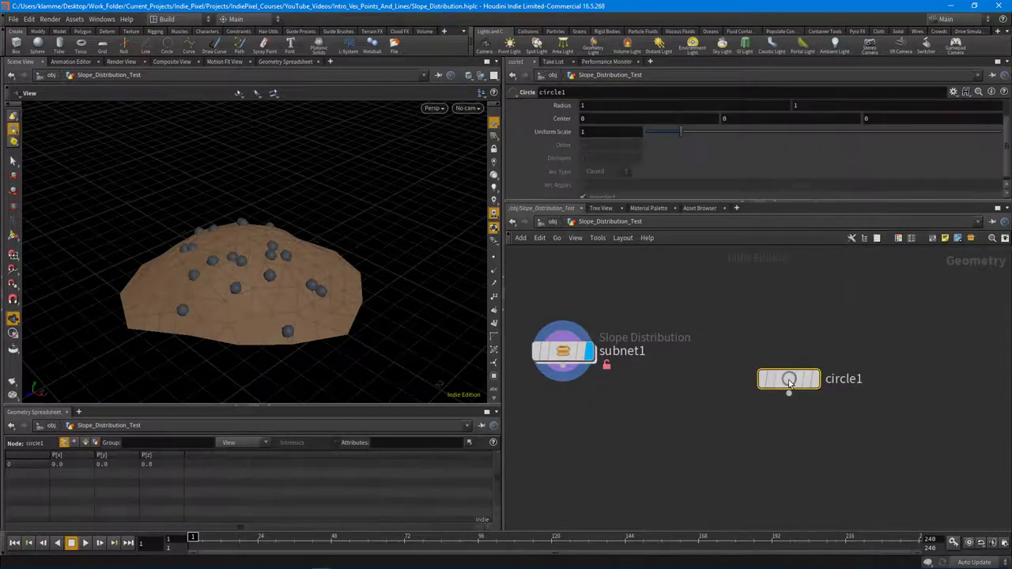
pyautogui.click(544, 222)
pyautogui.doubleClick(718, 370)
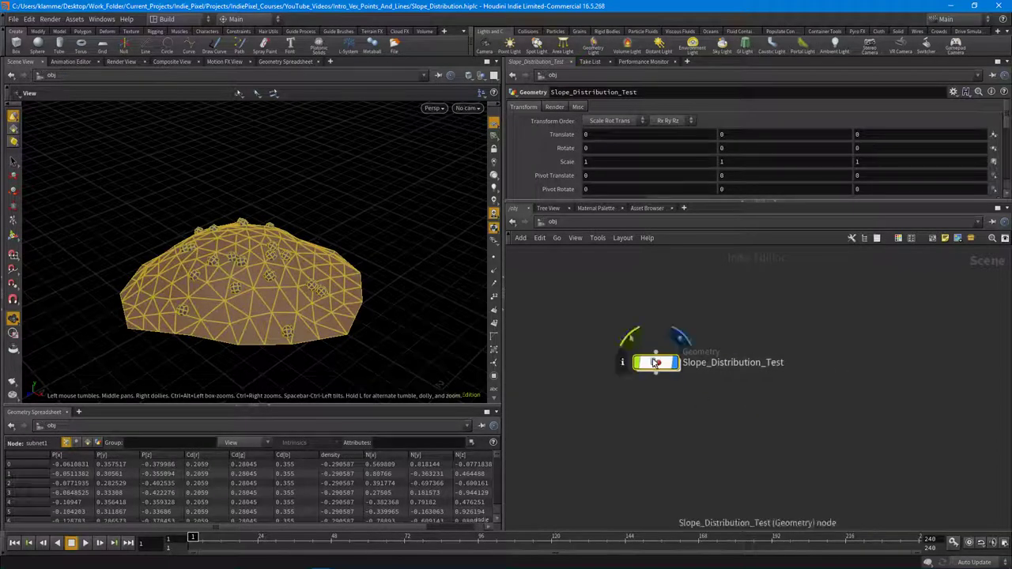
# Arrange circle1 beside subnet1 in the network and display it.
pyautogui.moveTo(791, 394); pyautogui.dragTo(829, 349)
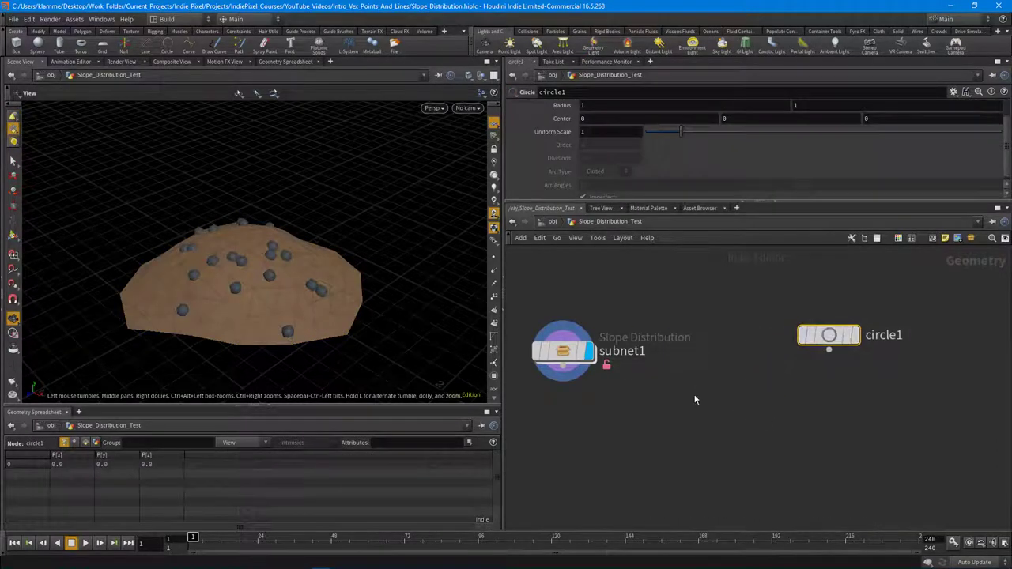
pyautogui.moveTo(696, 402); pyautogui.dragTo(838, 407, button='middle')
pyautogui.moveTo(700, 355); pyautogui.dragTo(570, 312)
pyautogui.moveTo(920, 437); pyautogui.dragTo(775, 349, button='middle')
pyautogui.moveTo(775, 349); pyautogui.dragTo(750, 349)
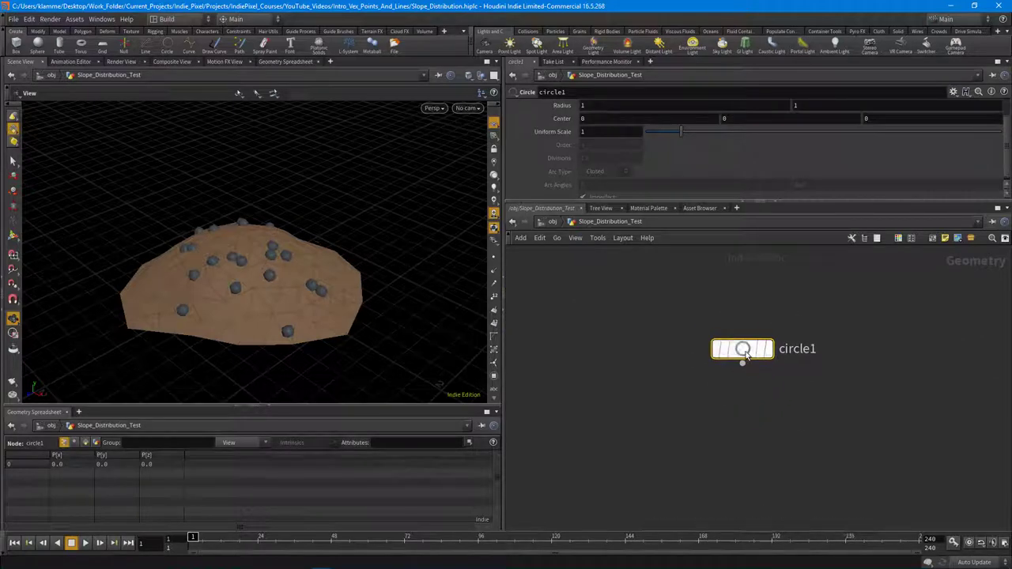
pyautogui.moveTo(776, 355); pyautogui.dragTo(783, 338, button='middle')
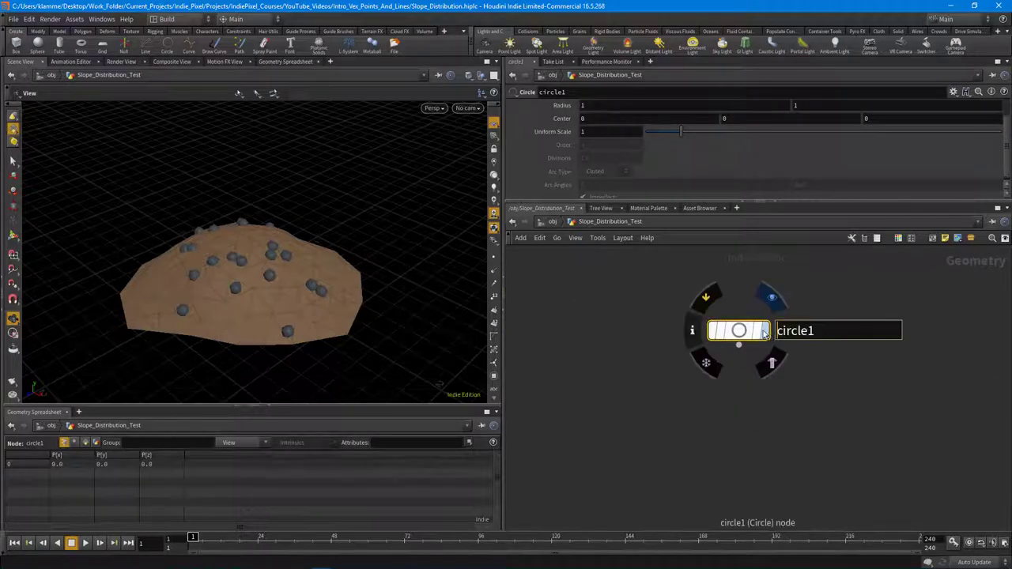
pyautogui.click(766, 331)
# Make circle1 a Polygon primitive lying flat in the ZX Plane.
pyautogui.moveTo(259, 290); pyautogui.dragTo(284, 320)
pyautogui.moveTo(798, 203); pyautogui.dragTo(794, 308)
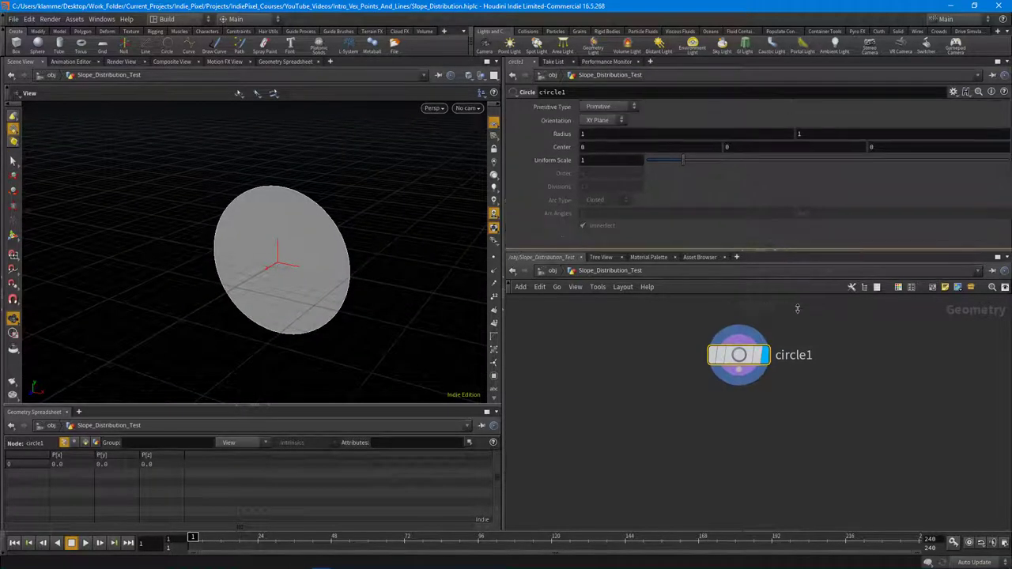
pyautogui.click(623, 106)
pyautogui.click(596, 127)
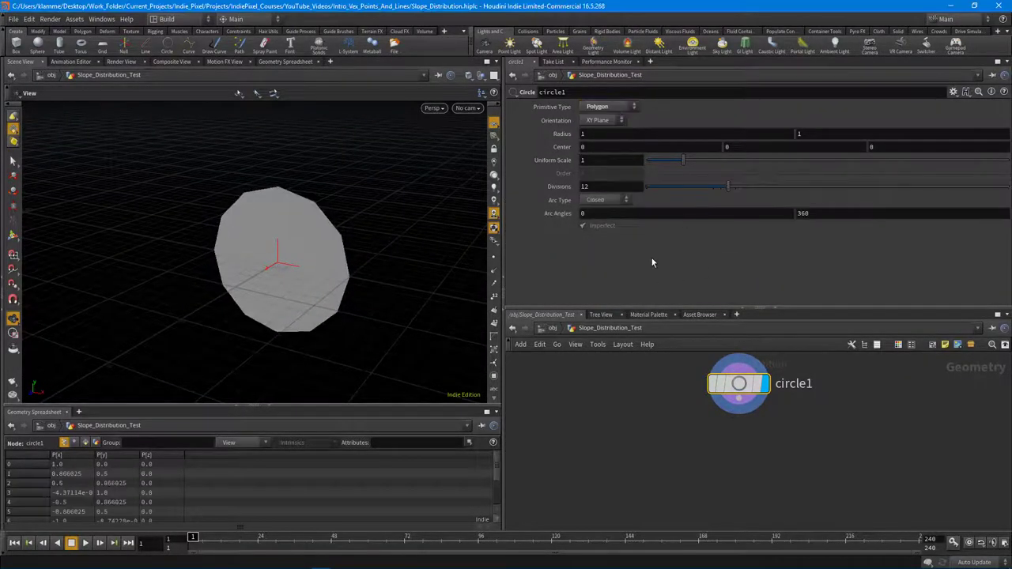
pyautogui.click(608, 120)
pyautogui.click(597, 152)
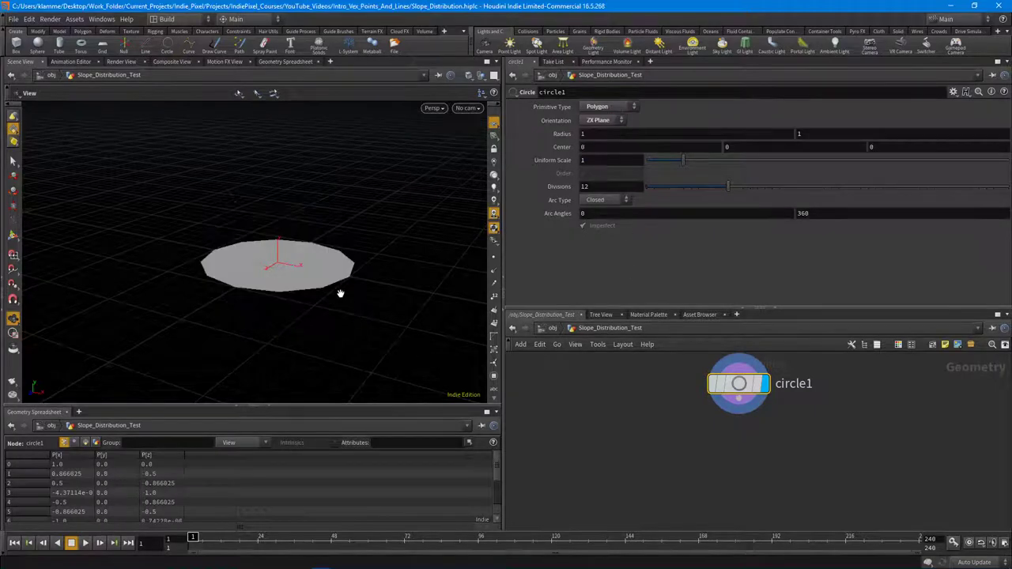
pyautogui.moveTo(343, 289); pyautogui.dragTo(253, 237)
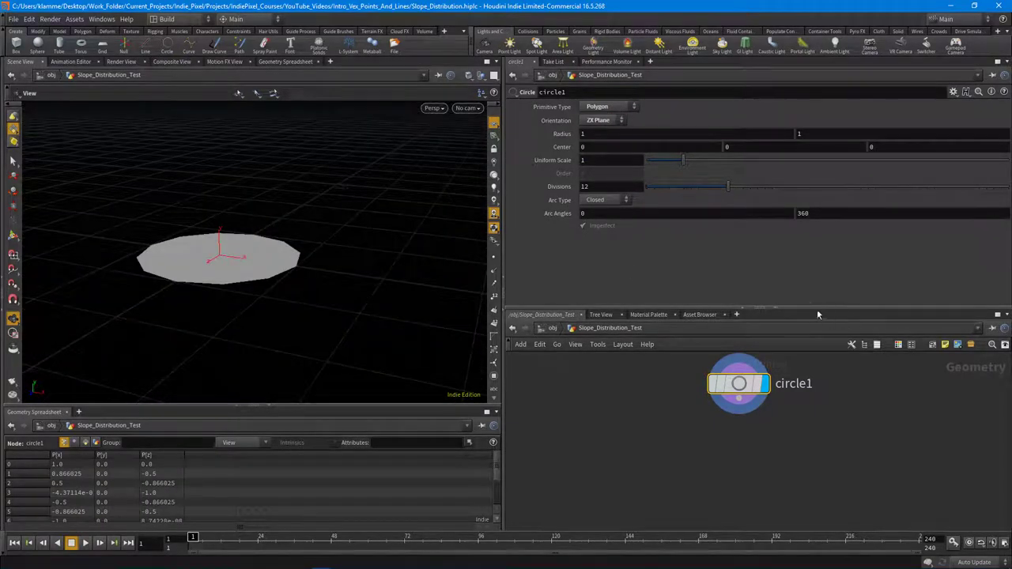
pyautogui.moveTo(817, 309); pyautogui.dragTo(814, 230)
pyautogui.press('Tab')
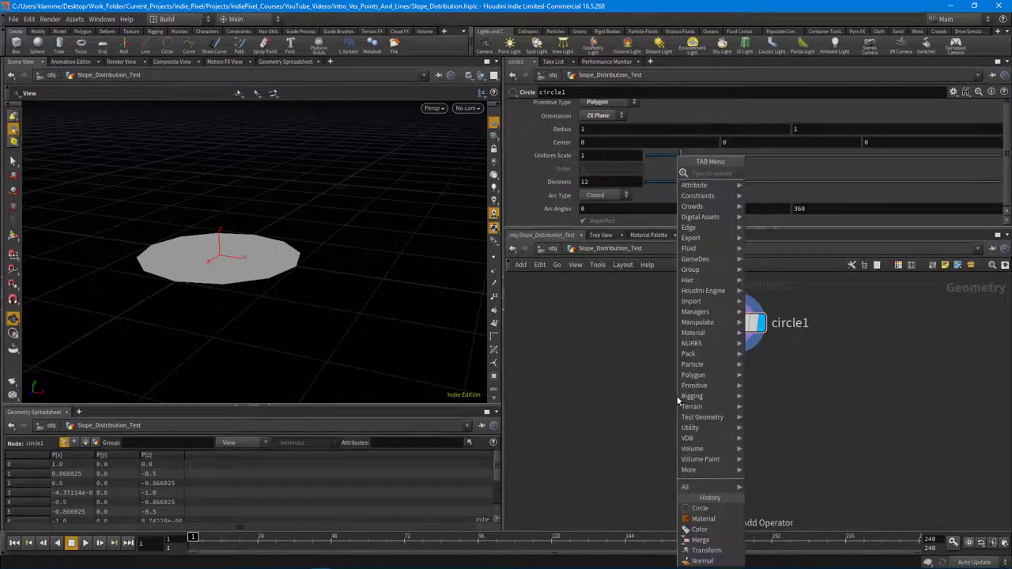
# Add an Attribute Expression node point1 wired under circle1 and display it.
pyautogui.write('point')
pyautogui.press('Return')
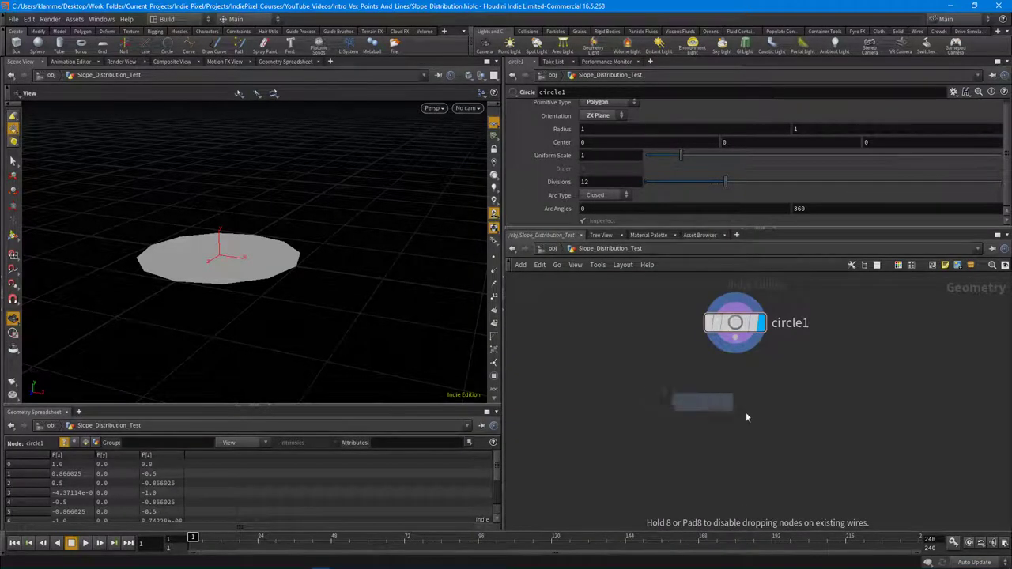
pyautogui.click(778, 411)
pyautogui.click(717, 381)
pyautogui.click(767, 328)
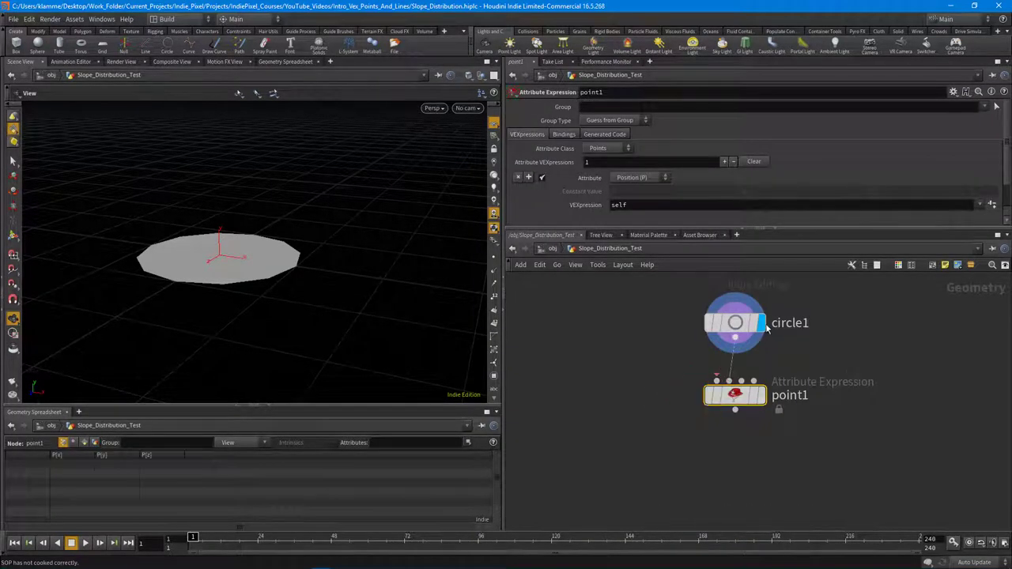
pyautogui.click(762, 395)
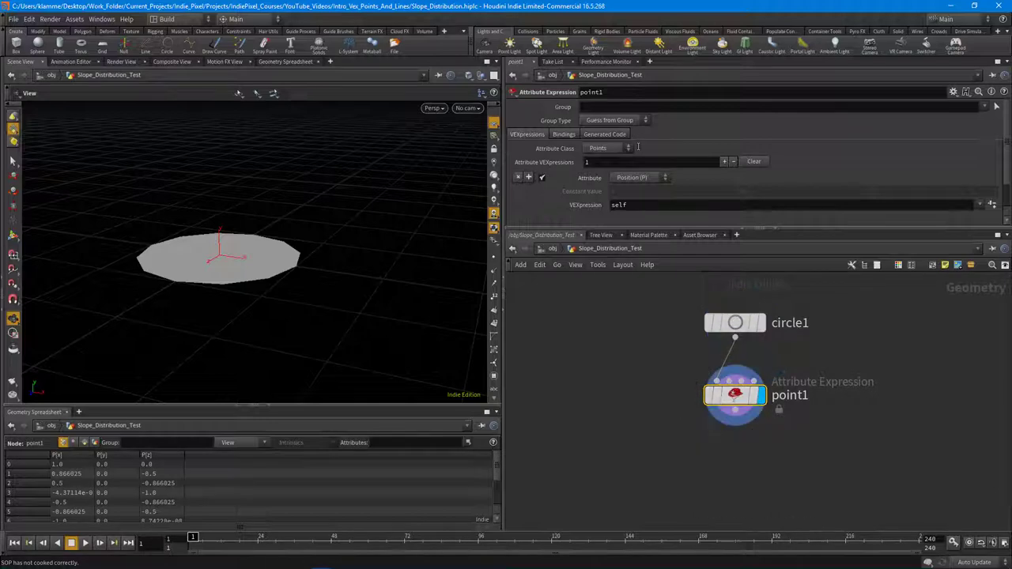
# Set point1 to write Normal (N) as @P and show point normals in the viewport.
pyautogui.click(638, 178)
pyautogui.click(633, 229)
pyautogui.click(644, 206)
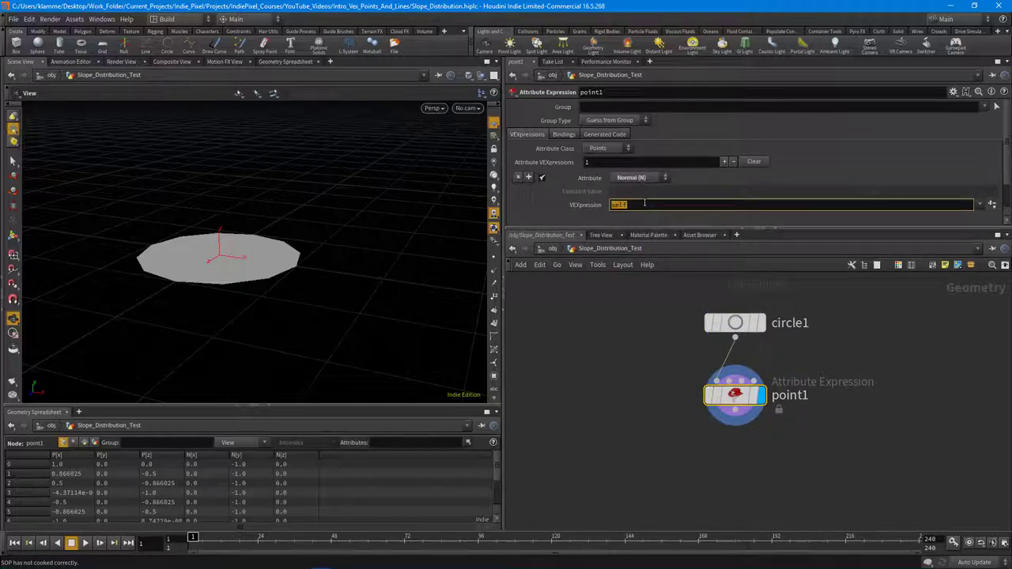
pyautogui.press('Return')
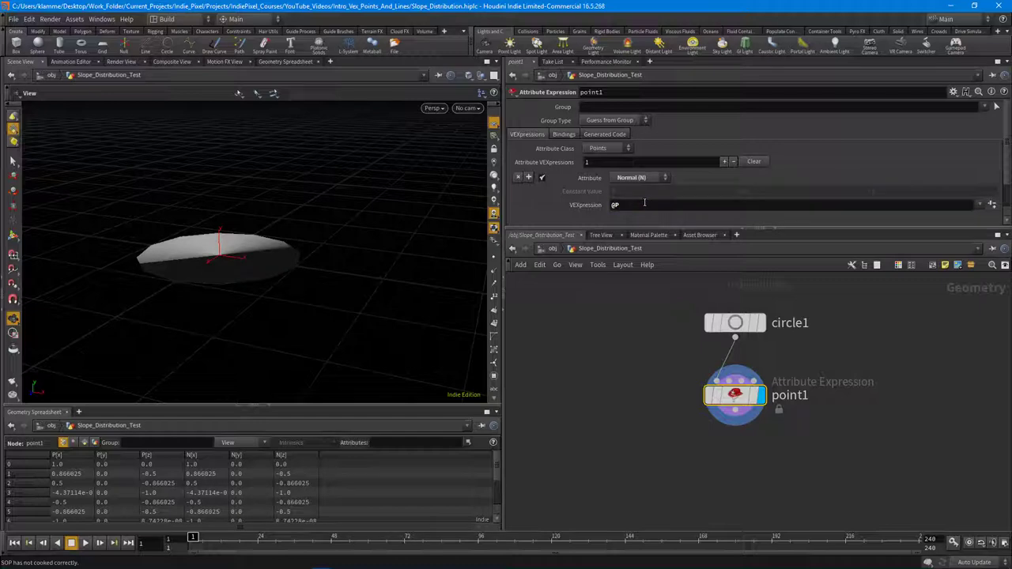
pyautogui.click(494, 275)
pyautogui.moveTo(371, 273); pyautogui.dragTo(273, 273)
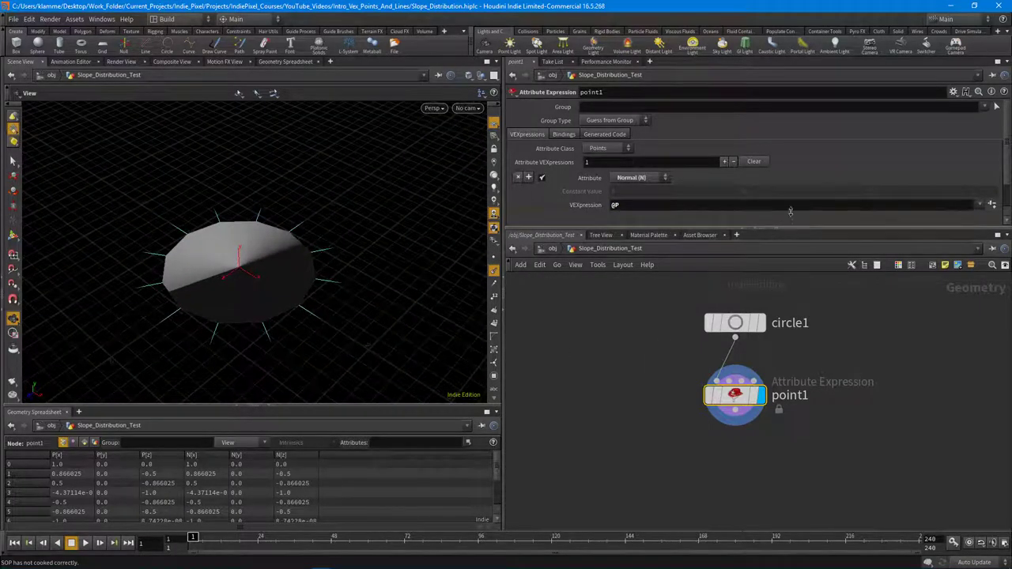
pyautogui.moveTo(790, 211); pyautogui.dragTo(790, 184)
pyautogui.press('Tab')
# Add mountain1 wired from point1 and display its result.
pyautogui.write('mou')
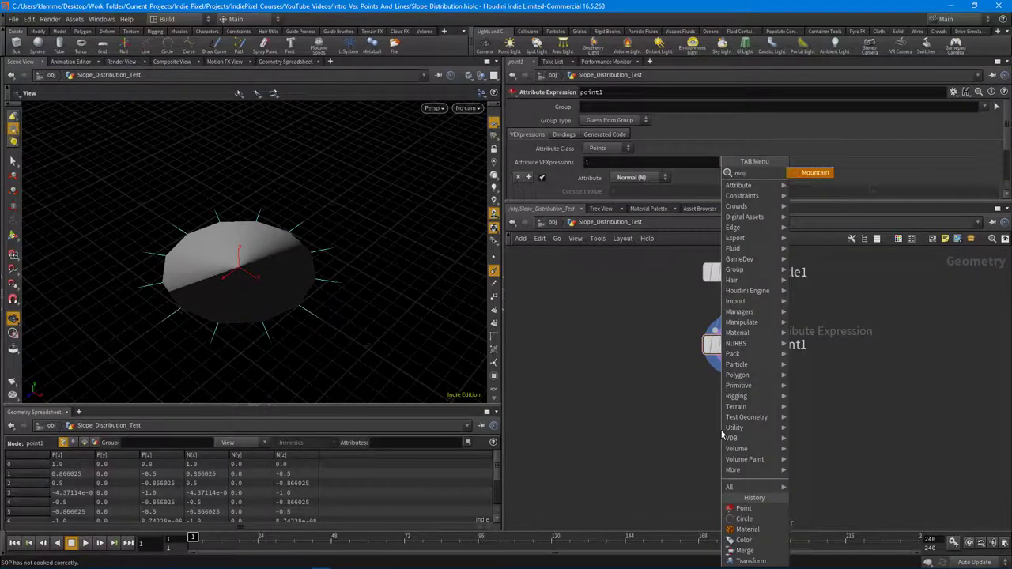
pyautogui.press('Return')
pyautogui.click(721, 430)
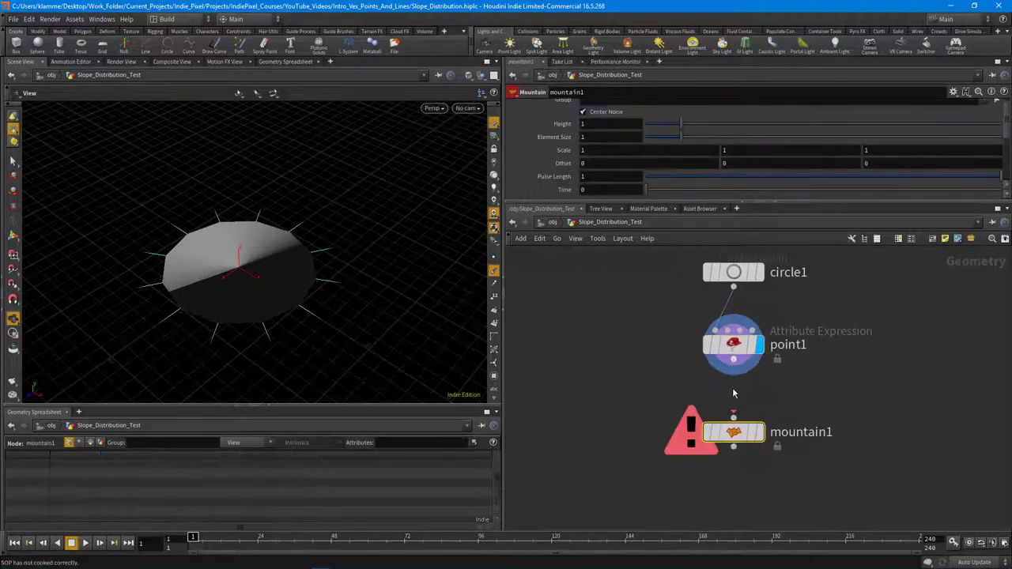
pyautogui.click(733, 362)
pyautogui.click(733, 417)
pyautogui.click(766, 400)
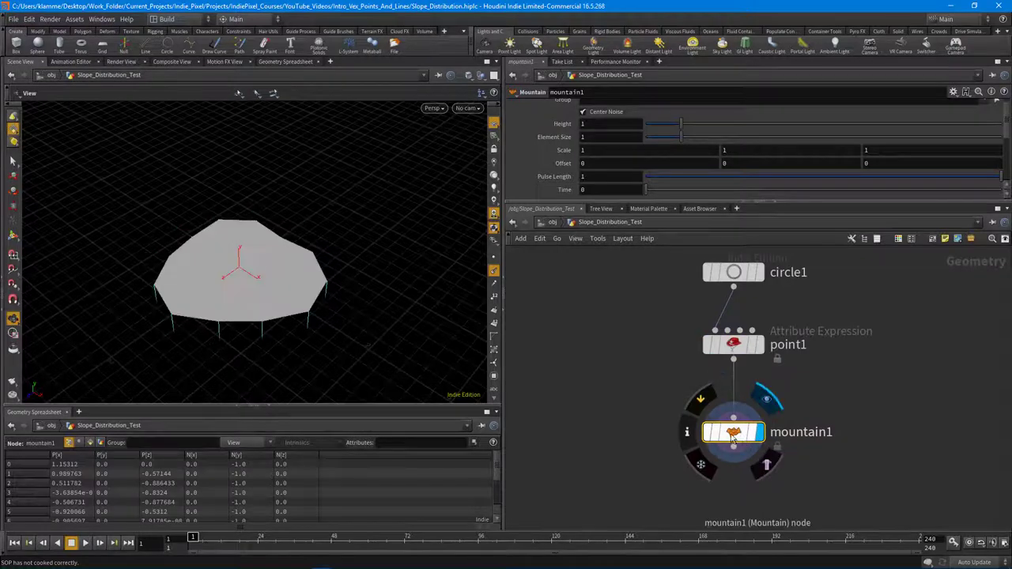
pyautogui.moveTo(733, 435); pyautogui.dragTo(733, 416)
# Adjust mountain1's noise Time and set Height to 1.6, inspecting the lumpy surface.
pyautogui.moveTo(300, 282)
pyautogui.keyDown('alt'); pyautogui.mouseDown()
pyautogui.moveTo(295, 260)
pyautogui.moveTo(289, 271)
pyautogui.mouseUp(); pyautogui.keyUp('alt')
pyautogui.moveTo(663, 196)
pyautogui.mouseDown()
pyautogui.moveTo(678, 201)
pyautogui.moveTo(653, 204)
pyautogui.mouseUp()
pyautogui.moveTo(677, 127); pyautogui.dragTo(706, 133)
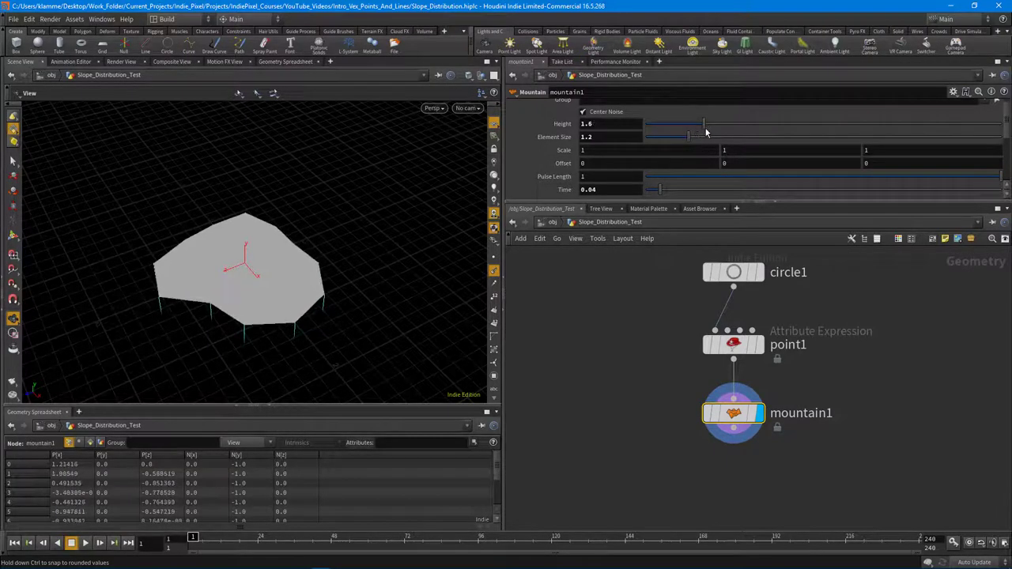
pyautogui.moveTo(214, 290)
pyautogui.mouseDown()
pyautogui.moveTo(229, 294)
pyautogui.moveTo(215, 300)
pyautogui.mouseUp()
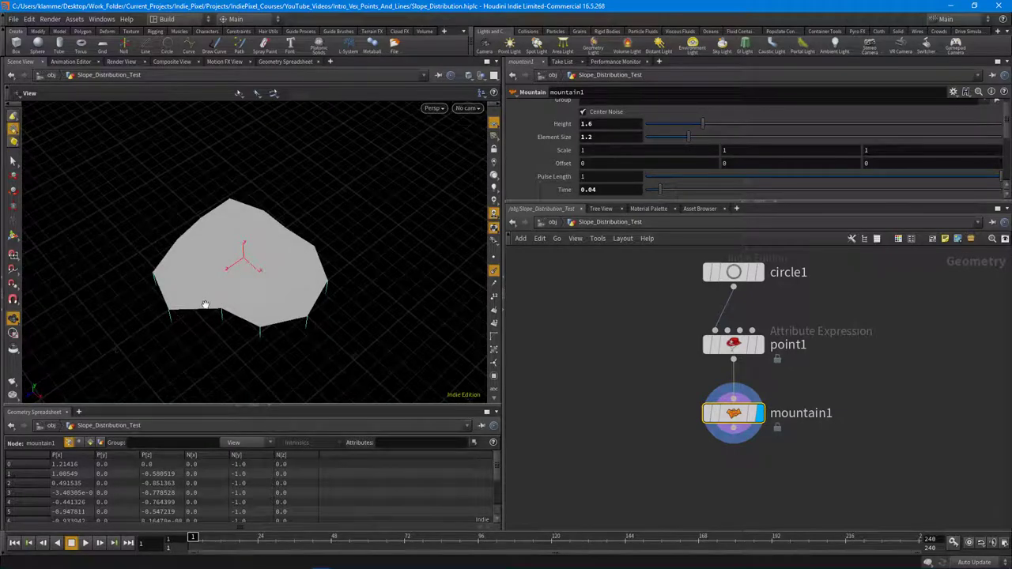
pyautogui.moveTo(247, 320); pyautogui.dragTo(158, 274)
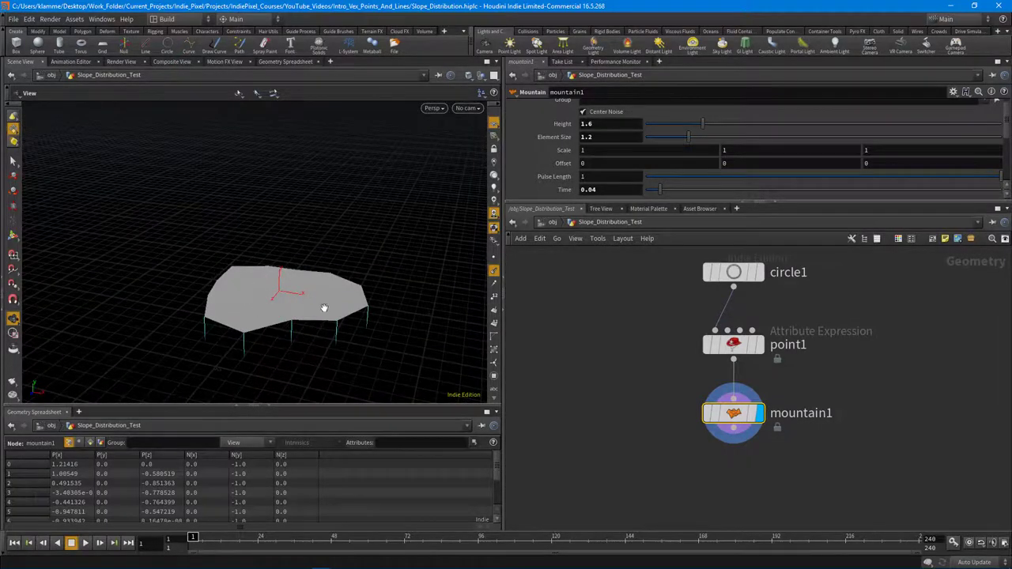
pyautogui.moveTo(324, 308); pyautogui.dragTo(317, 348)
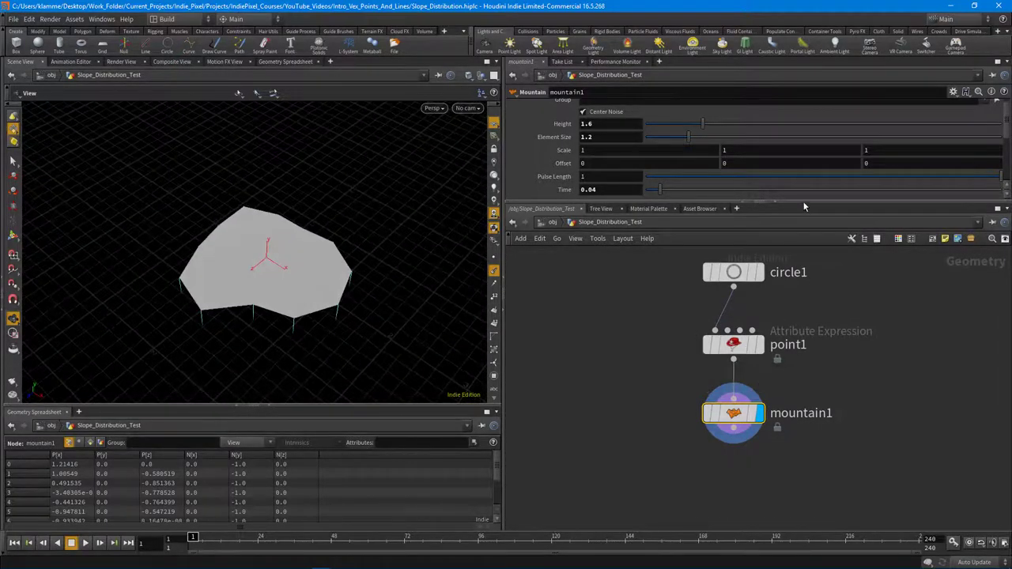
pyautogui.moveTo(800, 194); pyautogui.dragTo(800, 172)
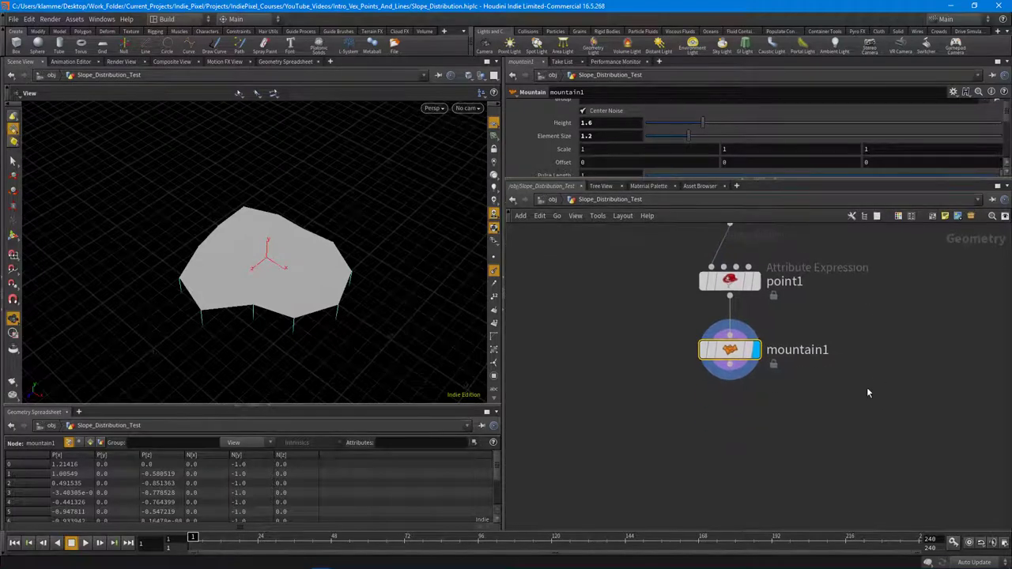
# Add remesh1 wired from mountain1 and display the triangulated surface.
pyautogui.click(740, 358)
pyautogui.press('Tab')
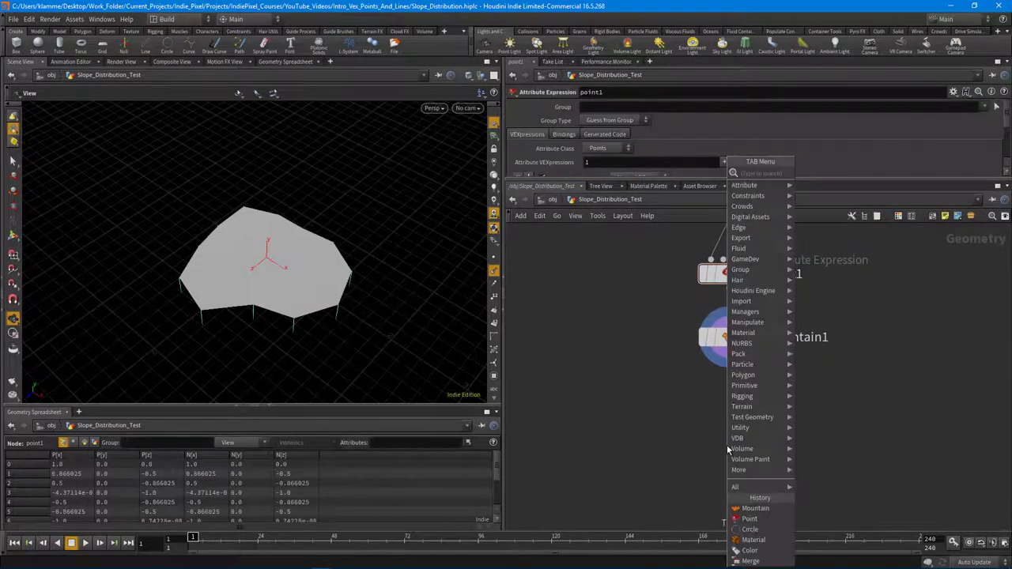
pyautogui.press('Return')
pyautogui.click(728, 450)
pyautogui.click(728, 366)
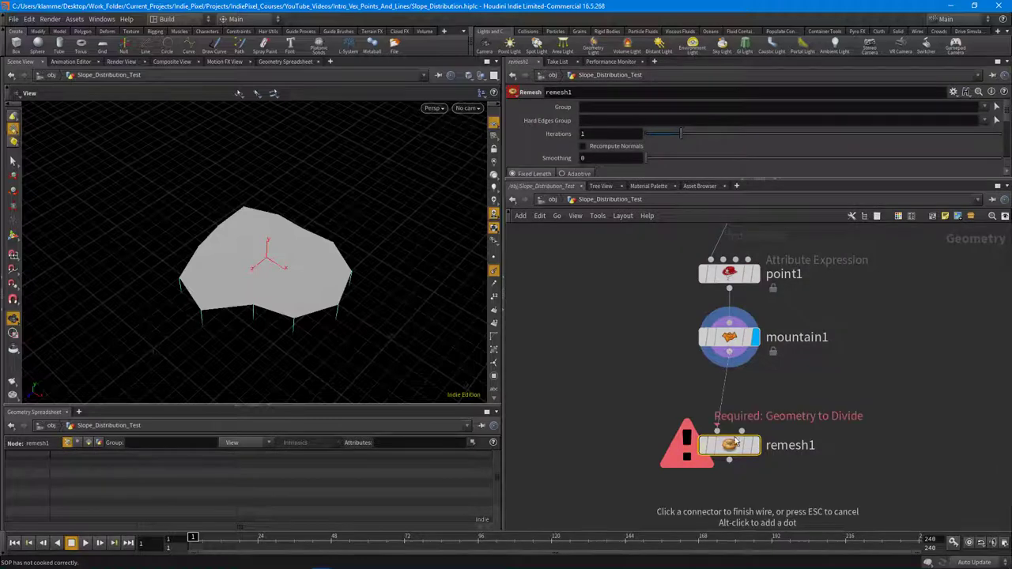
pyautogui.hotkey('ctrl', 'z')
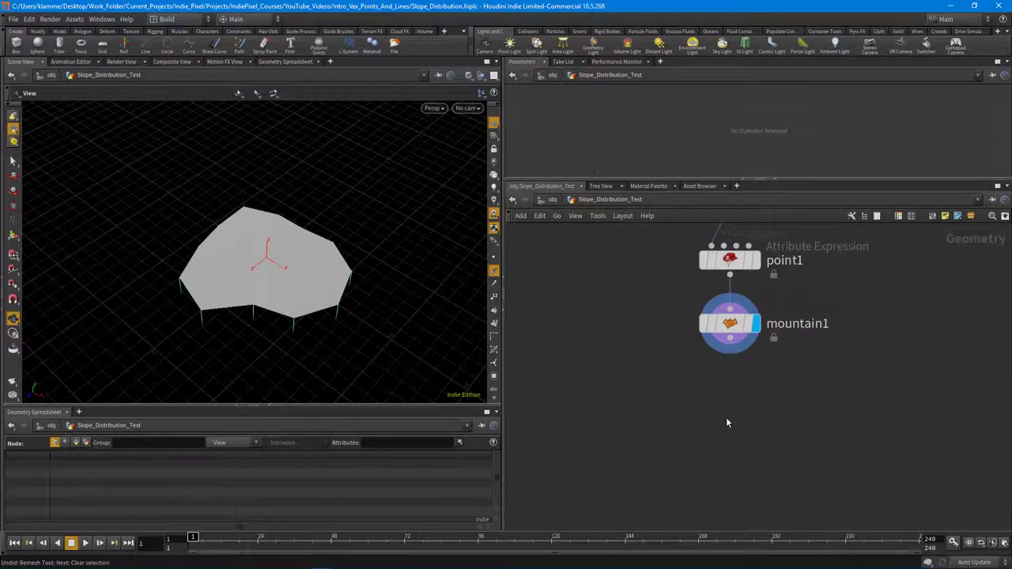
pyautogui.press('Tab')
pyautogui.write('rem')
pyautogui.press('Return')
pyautogui.click(735, 433)
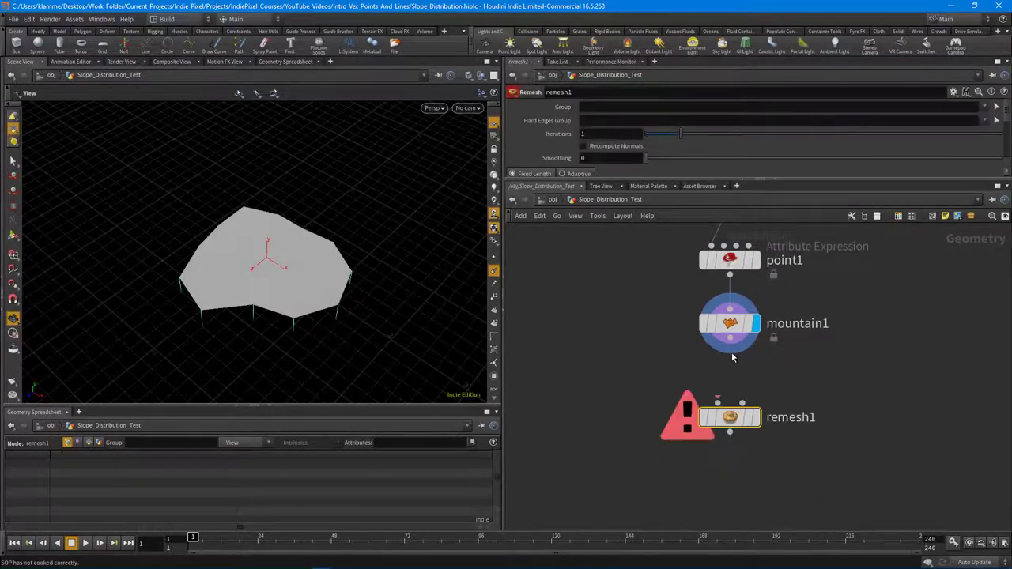
pyautogui.click(730, 352)
pyautogui.click(757, 419)
pyautogui.click(757, 418)
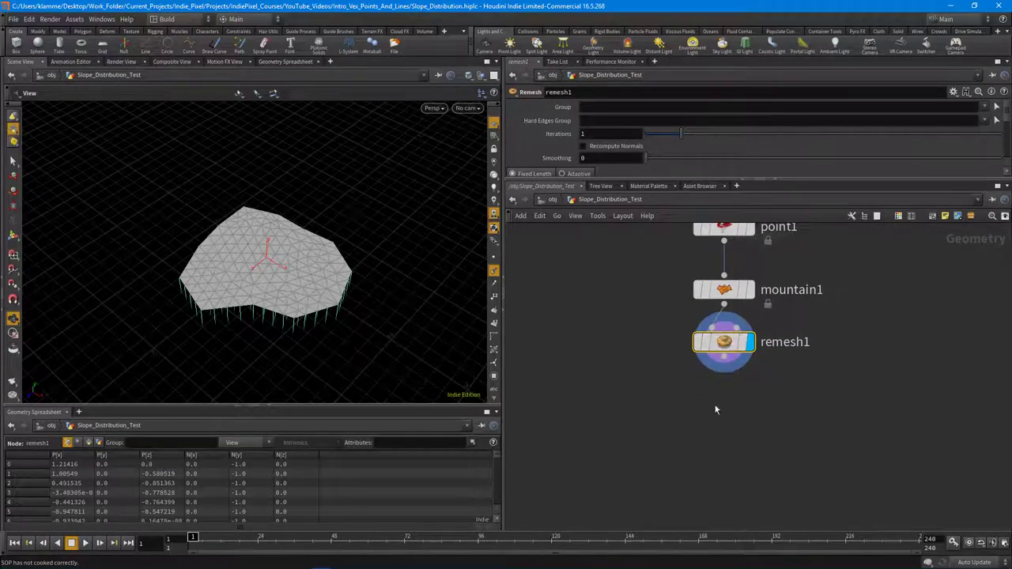
# Remove an accidentally added grid1 node from the network.
pyautogui.press('Tab')
pyautogui.write('g')
pyautogui.press('Return')
pyautogui.click(707, 400)
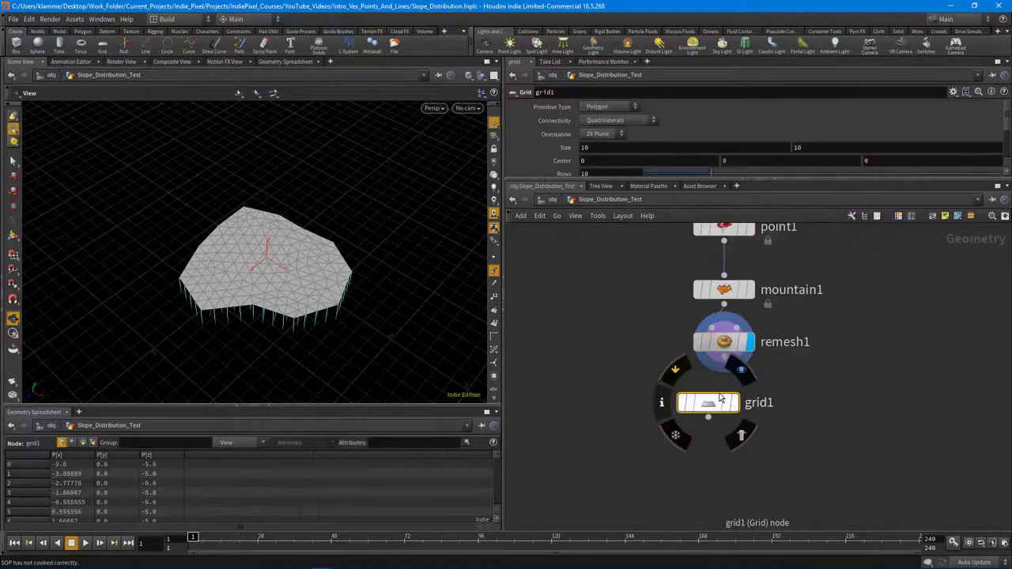
pyautogui.press('Tab')
pyautogui.press('Escape')
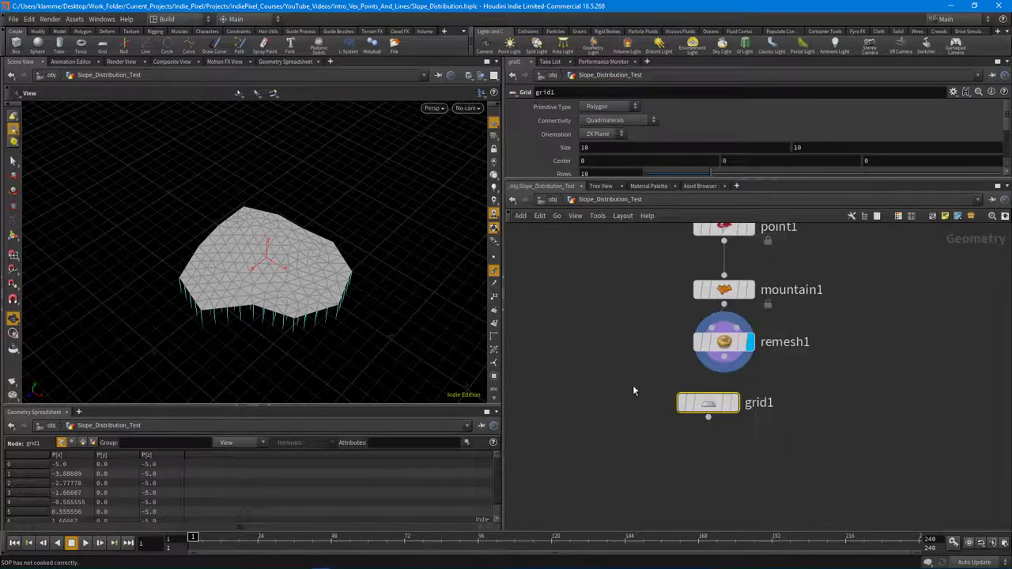
pyautogui.press('Delete')
# Add a Group node group1 wired from remesh1's output.
pyautogui.press('Tab')
pyautogui.write('grou')
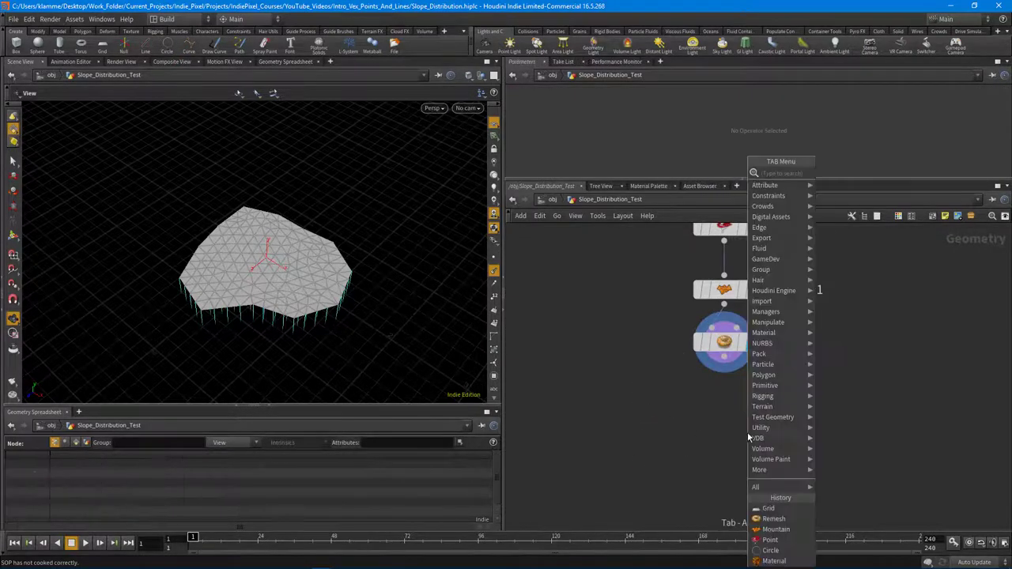
pyautogui.press('Return')
pyautogui.click(747, 431)
pyautogui.click(724, 369)
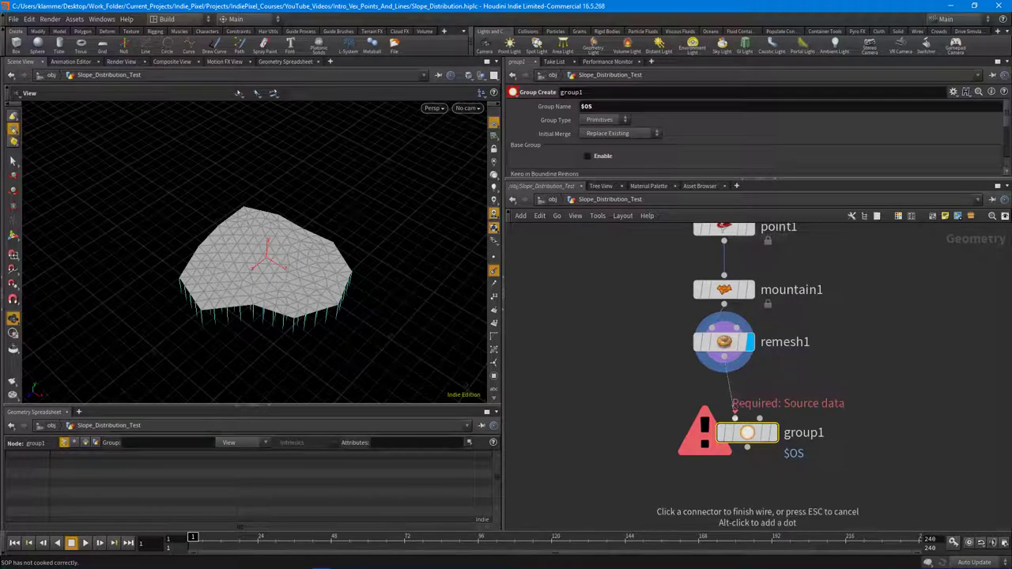
pyautogui.click(736, 418)
# Rename group1 to 'border', set Group Type to Points, and include only Unshared Edges.
pyautogui.doubleClick(790, 433)
pyautogui.write('b')
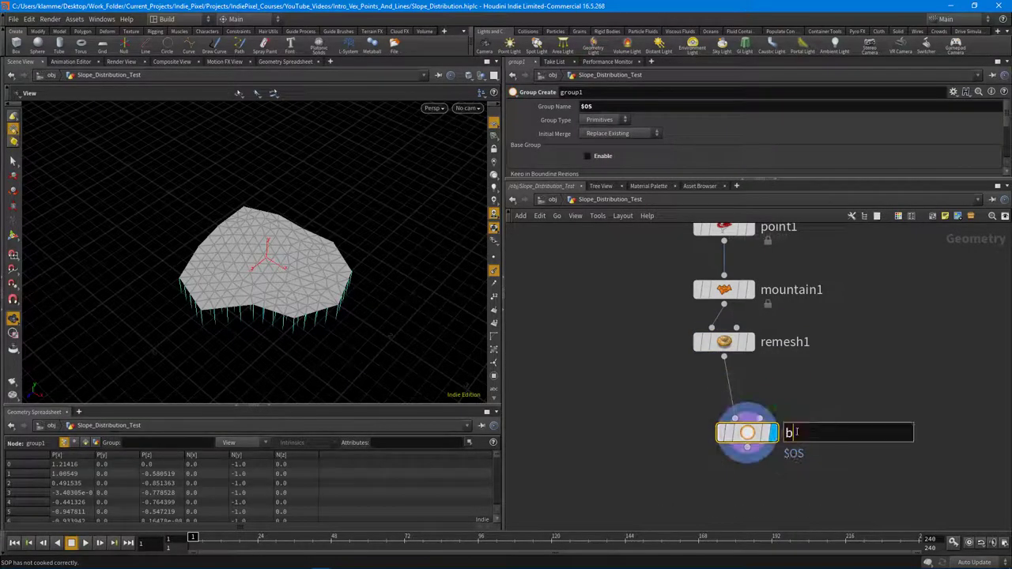
pyautogui.write('order')
pyautogui.press('Return')
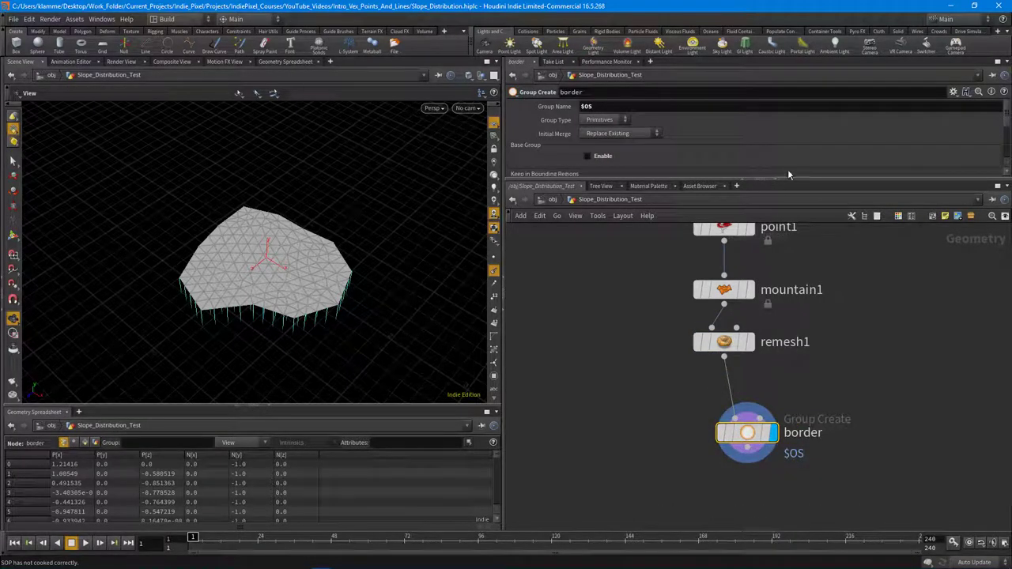
pyautogui.moveTo(789, 181); pyautogui.dragTo(790, 262)
pyautogui.click(605, 119)
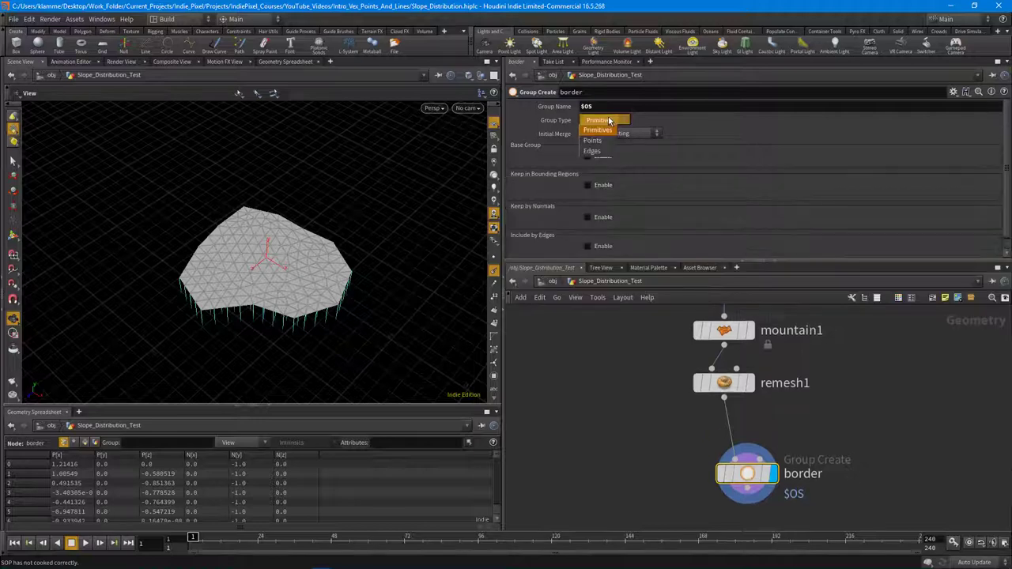
pyautogui.click(609, 140)
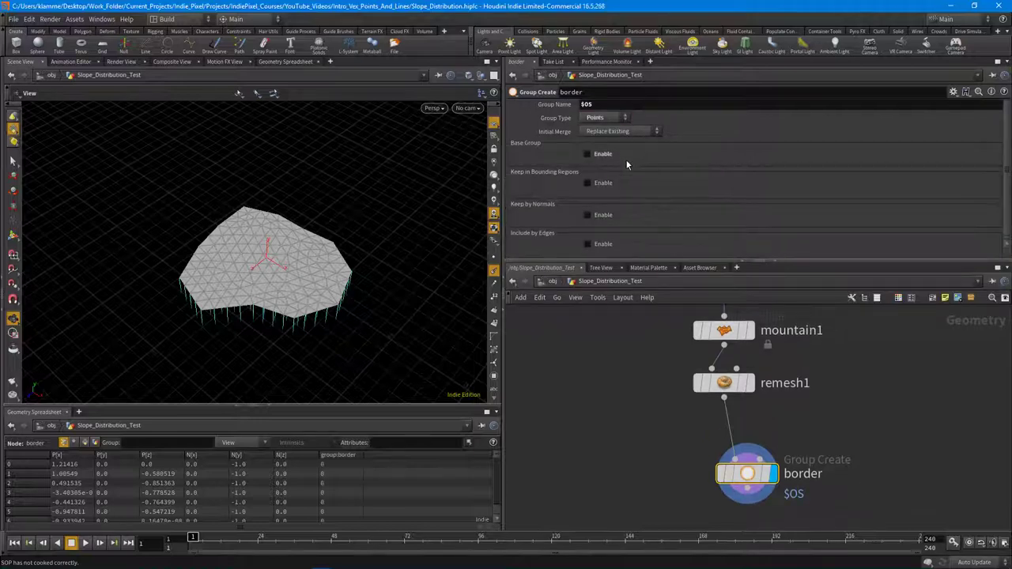
pyautogui.click(597, 243)
pyautogui.scroll(-2, 620, 237)
pyautogui.click(587, 238)
pyautogui.moveTo(763, 481); pyautogui.dragTo(733, 420, button='middle')
pyautogui.press('Tab')
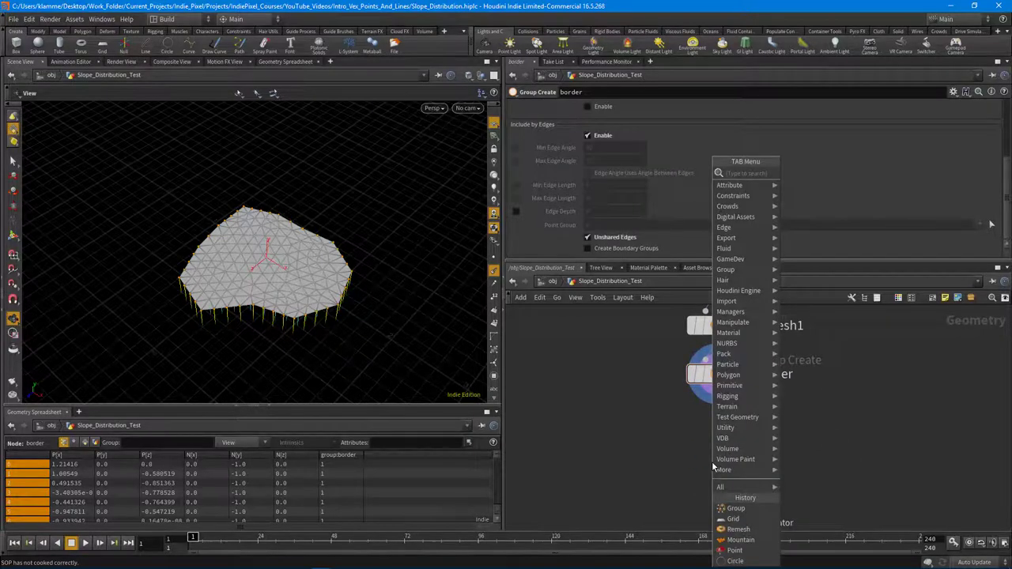
# Add color1 below border and set its colour to black.
pyautogui.write('color')
pyautogui.press('Return')
pyautogui.click(715, 465)
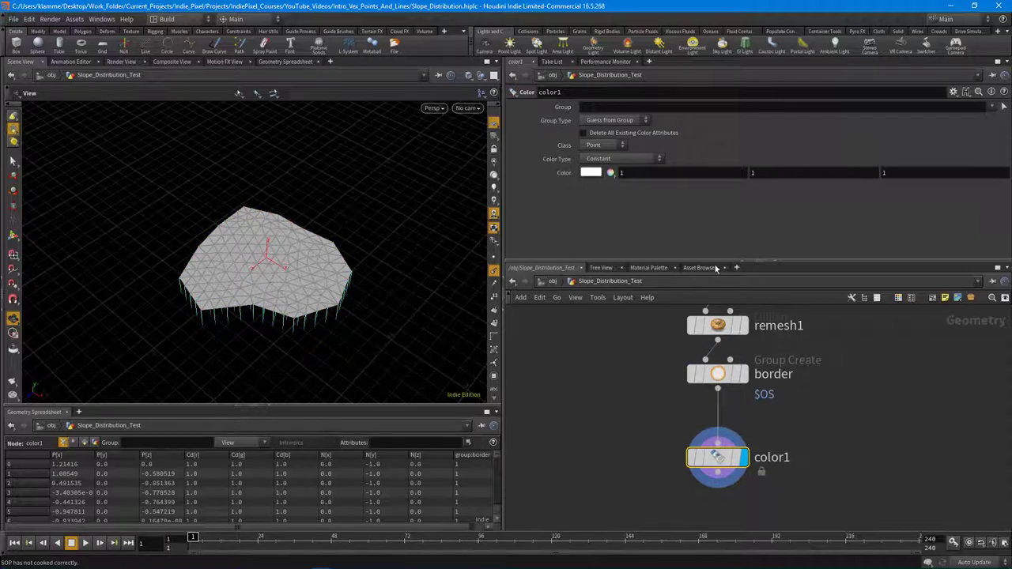
pyautogui.click(597, 175)
pyautogui.moveTo(641, 224); pyautogui.dragTo(590, 225)
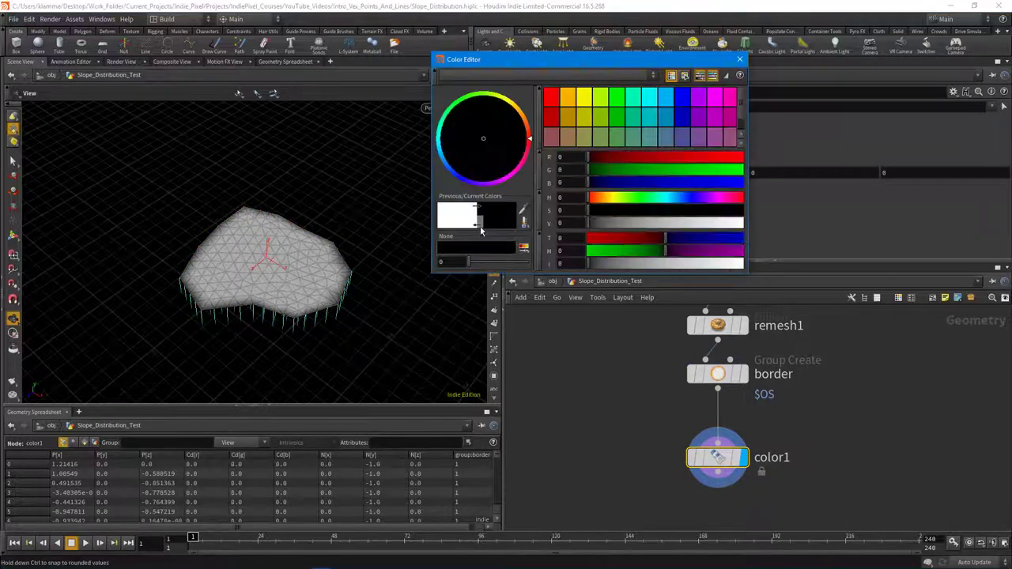
pyautogui.click(739, 59)
pyautogui.moveTo(698, 474); pyautogui.dragTo(707, 379, button='middle')
# Create an Attribute Blur node via the 'ttr' search.
pyautogui.press('Tab')
pyautogui.write('ttr')
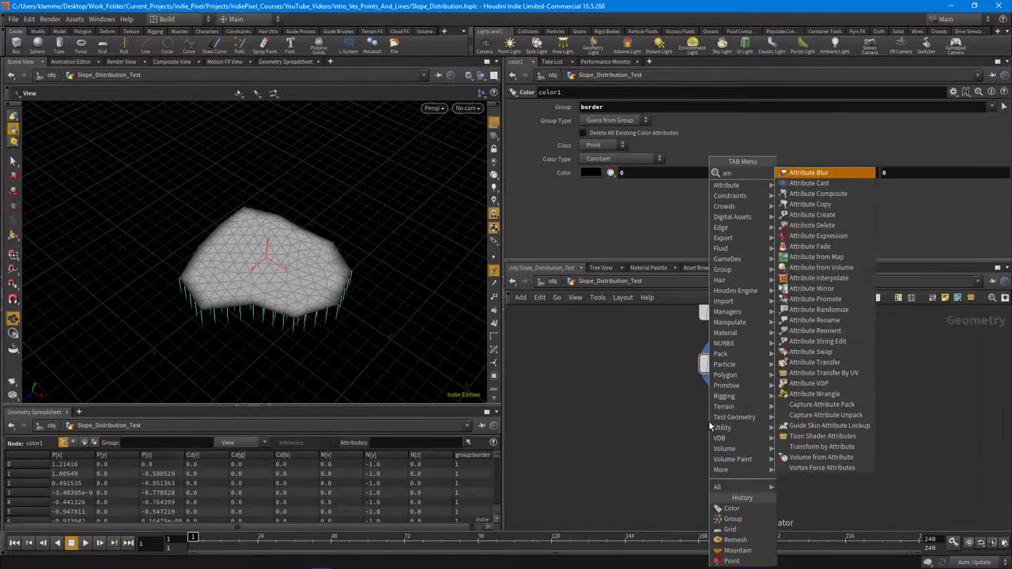
pyautogui.press('Return')
# Place attribblur1 below color1 and change its blurred attribute from P to Cd.
pyautogui.click(709, 423)
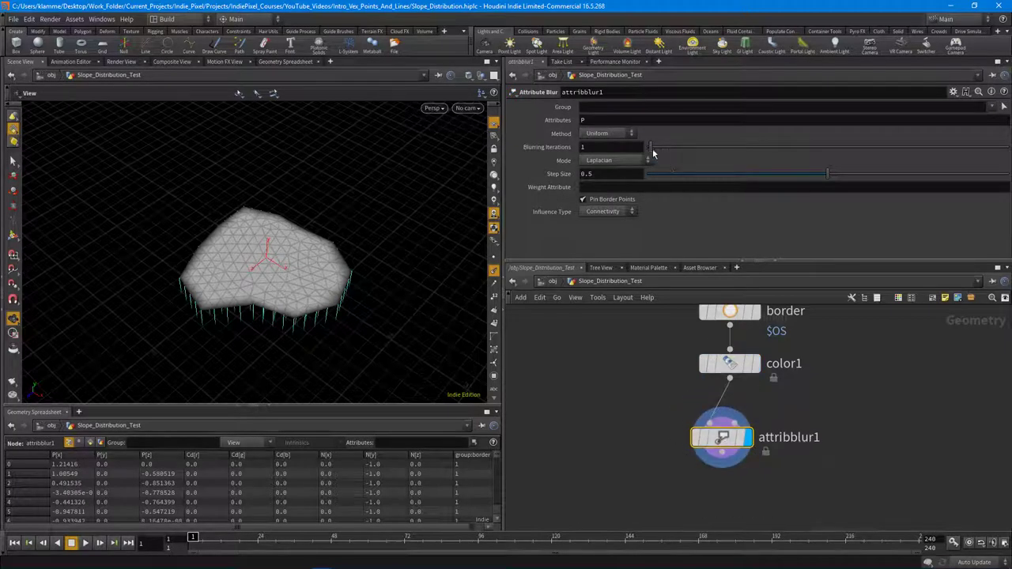
pyautogui.hotkey('ctrl', 'z')
pyautogui.click(605, 119)
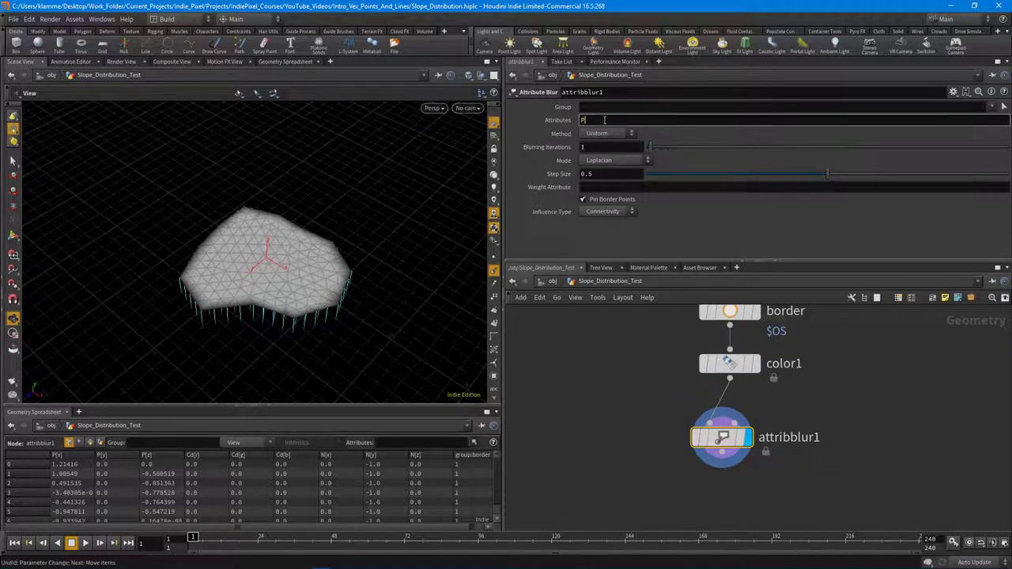
pyautogui.doubleClick(604, 120)
pyautogui.write('Cd')
pyautogui.press('Return')
# Set Blurring Iterations to 20 and Step Size to 0.605.
pyautogui.moveTo(648, 147); pyautogui.dragTo(754, 159)
pyautogui.moveTo(828, 178); pyautogui.dragTo(885, 178)
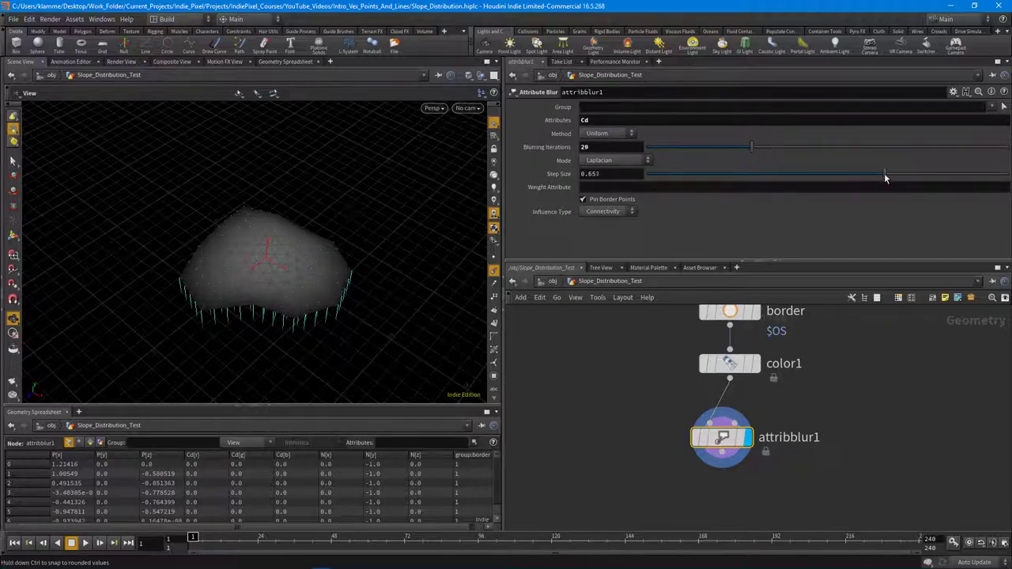
pyautogui.moveTo(751, 148); pyautogui.dragTo(719, 151)
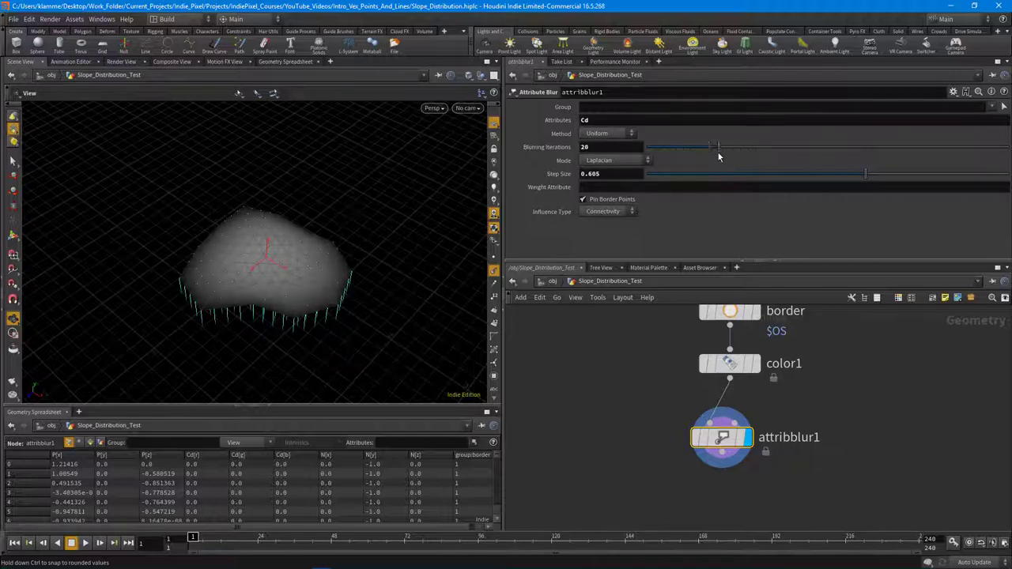
pyautogui.moveTo(813, 256); pyautogui.dragTo(812, 228)
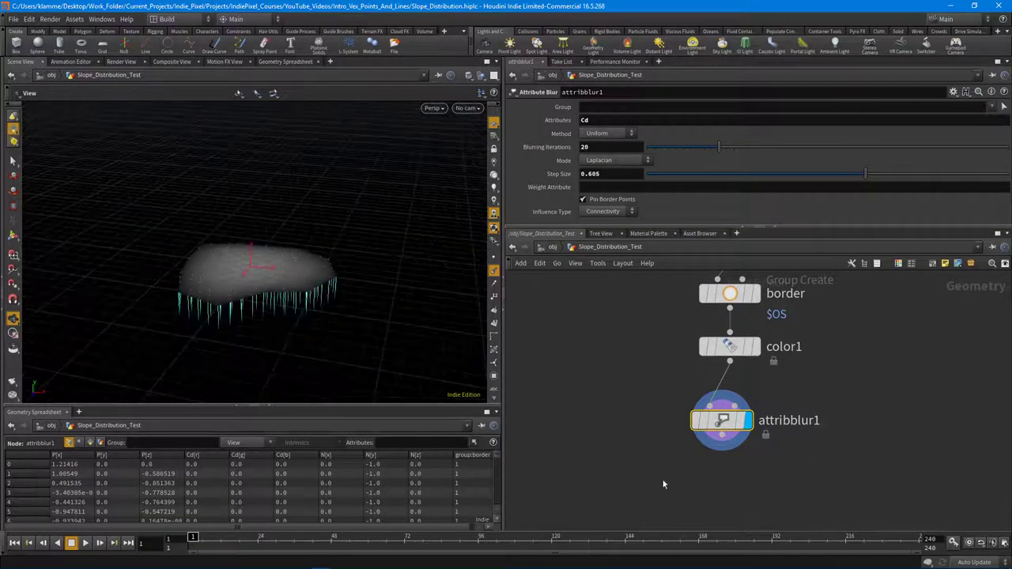
pyautogui.scroll(-2, 613, 412)
pyautogui.press('Tab')
# Place attribwrangle1 below attribblur1, expand its parameters, and start editing the VEXpression.
pyautogui.write('wrangle')
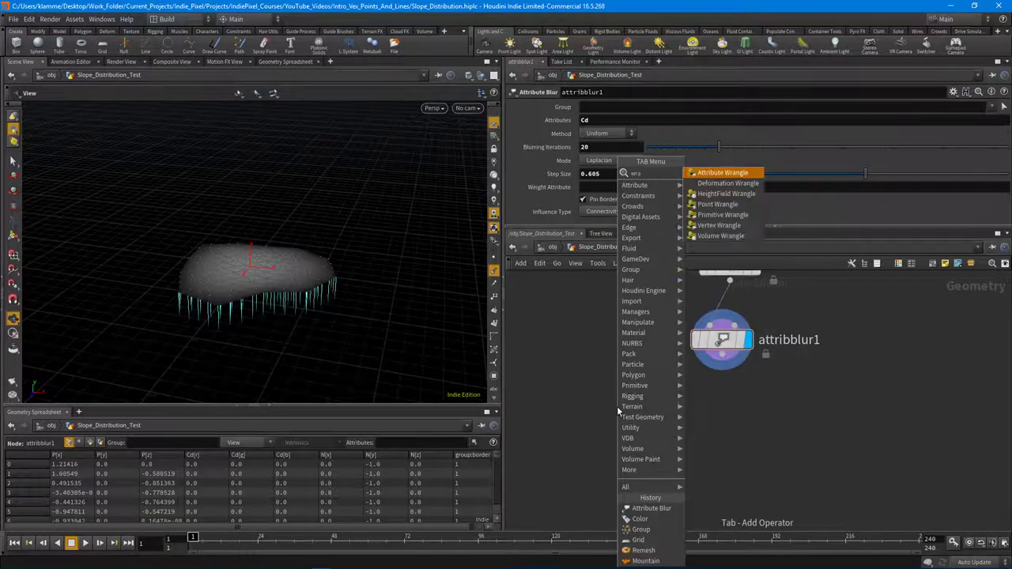
pyautogui.press('Return')
pyautogui.click(715, 404)
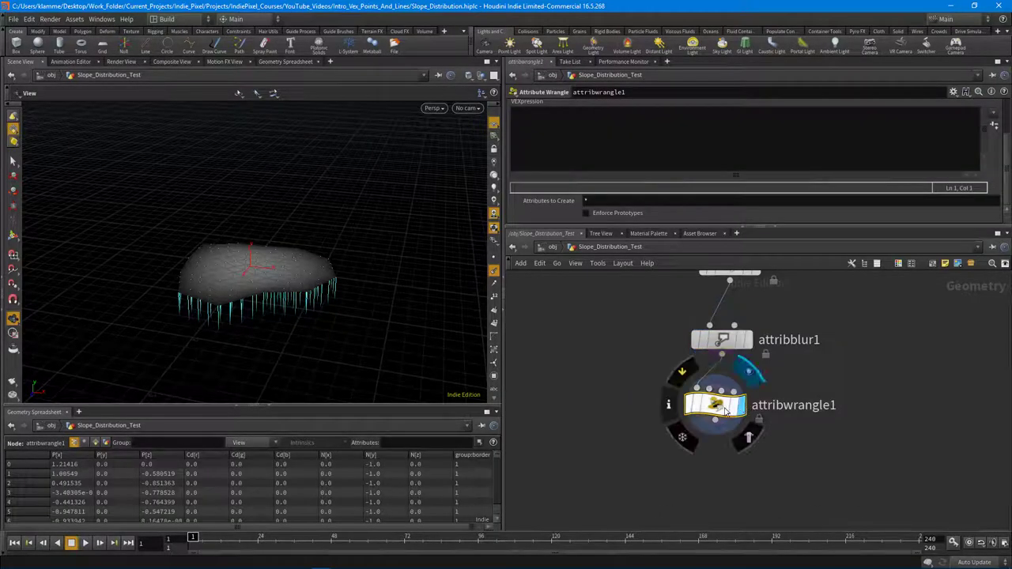
pyautogui.moveTo(788, 226); pyautogui.dragTo(777, 299)
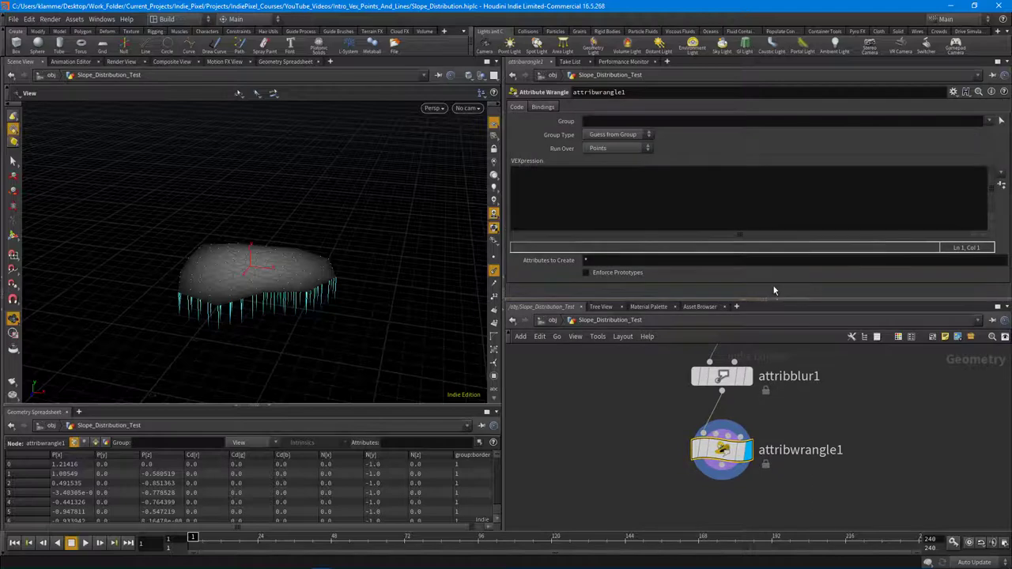
pyautogui.moveTo(216, 261); pyautogui.dragTo(181, 301)
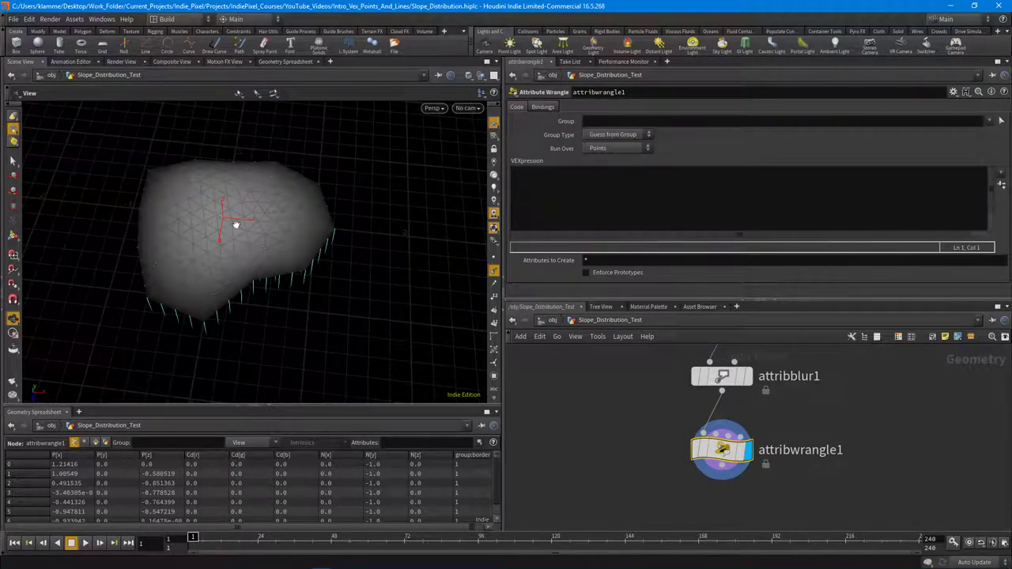
pyautogui.moveTo(232, 226); pyautogui.dragTo(237, 265)
pyautogui.click(619, 190)
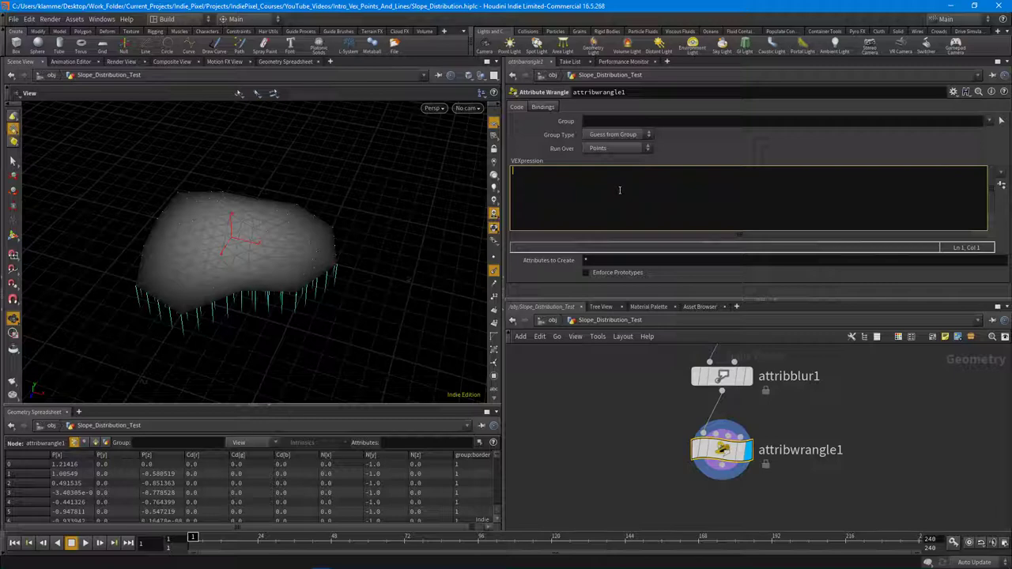
pyautogui.write('f(@)')
pyautogui.press('BackSpace')
pyautogui.write('inpo')
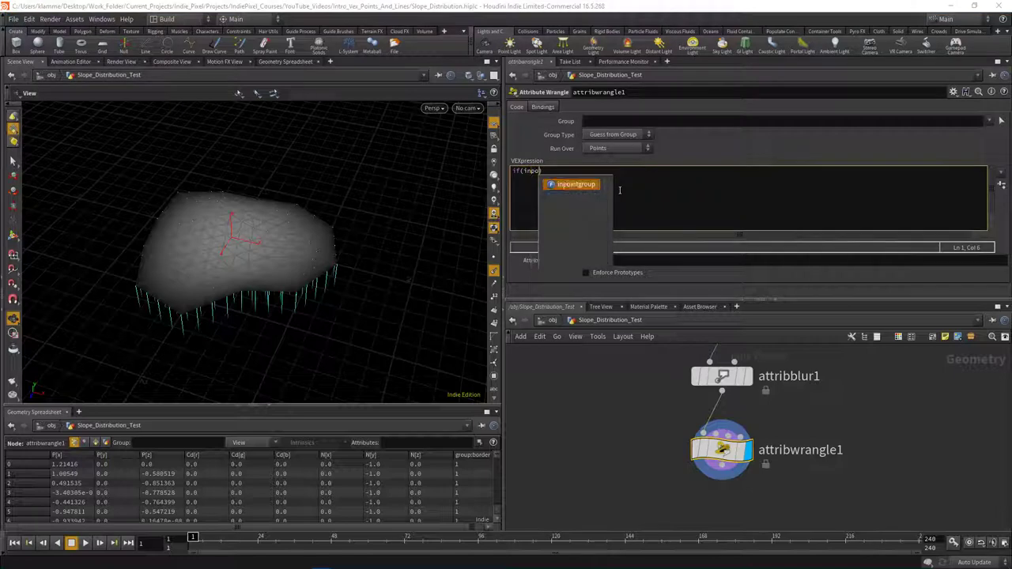
pyautogui.press('Return')
pyautogui.write('(')
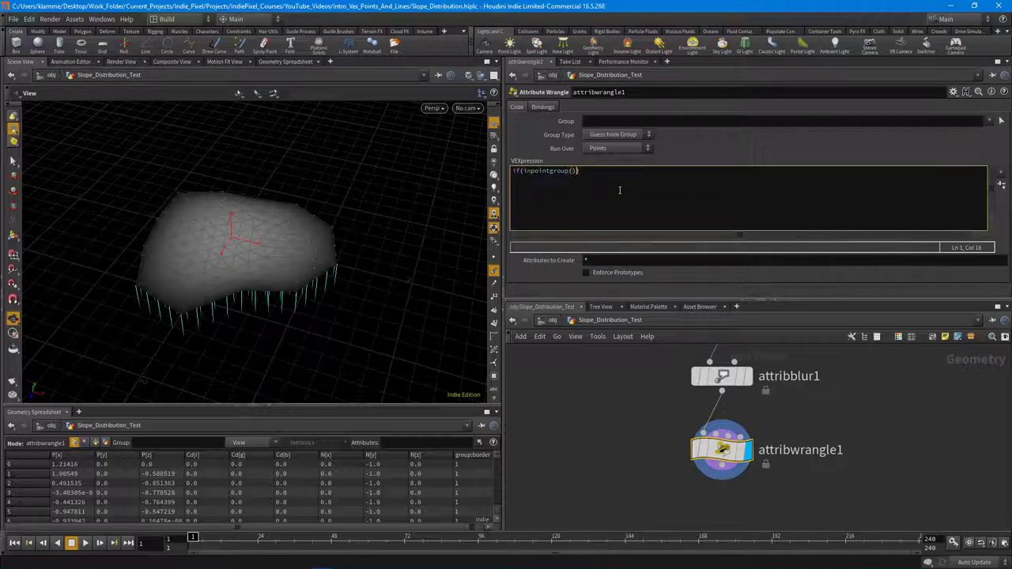
pyautogui.write('0, ')
pyautogui.write('""')
pyautogui.write('border')
pyautogui.write(', @')
pyautogui.write('ptnum')
pyautogui.press('Return')
pyautogui.hotkey('ctrl', 's')
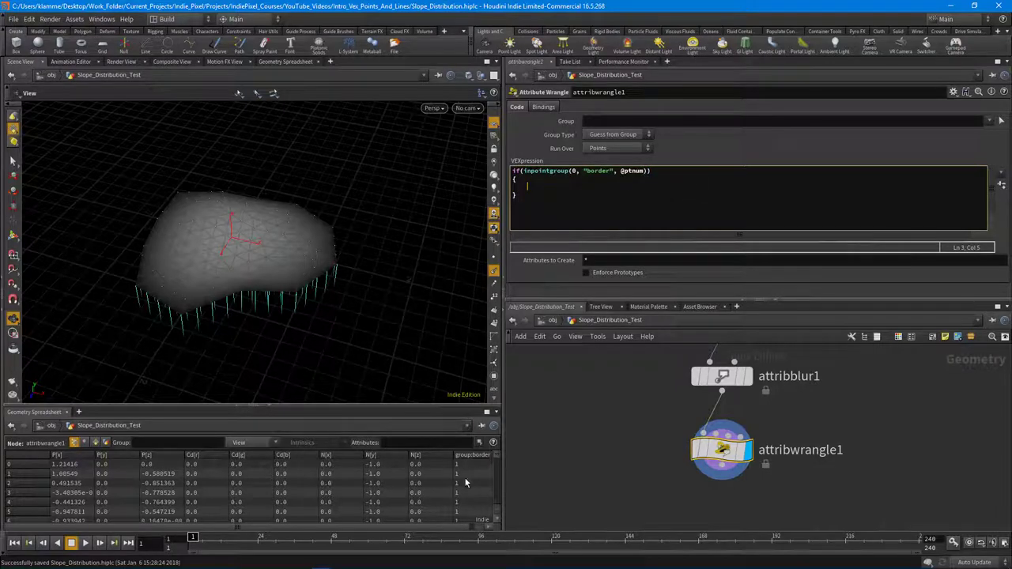
# Enlarge the spreadsheet and left panes, and put the caret inside the braces.
pyautogui.moveTo(441, 407); pyautogui.dragTo(443, 345)
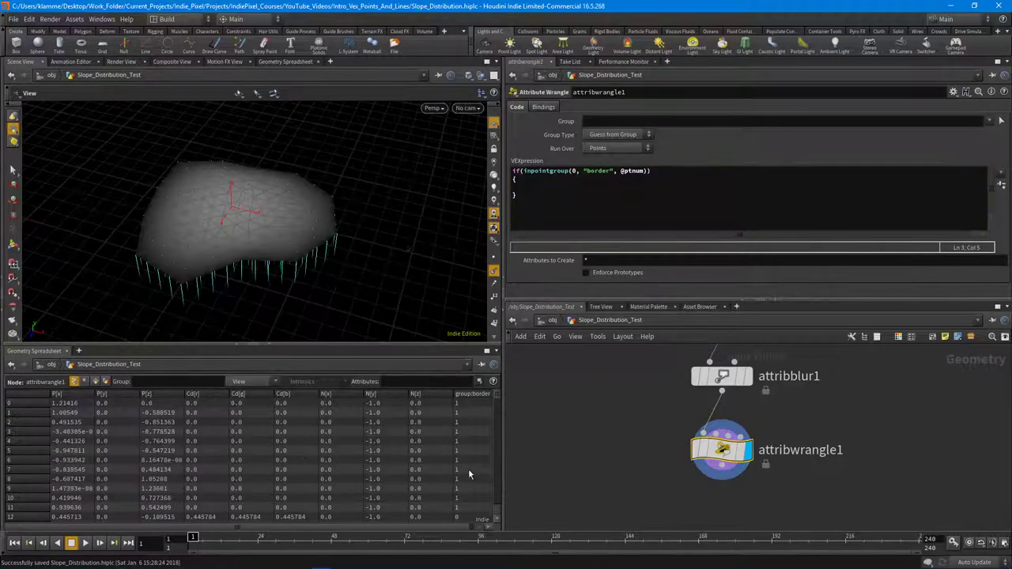
pyautogui.moveTo(502, 502); pyautogui.dragTo(541, 503)
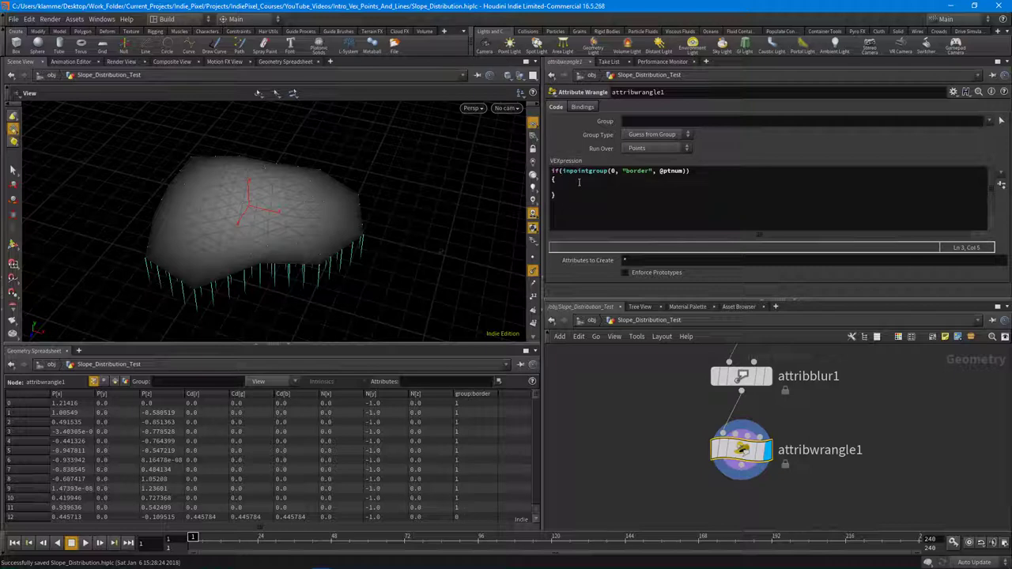
pyautogui.click(578, 187)
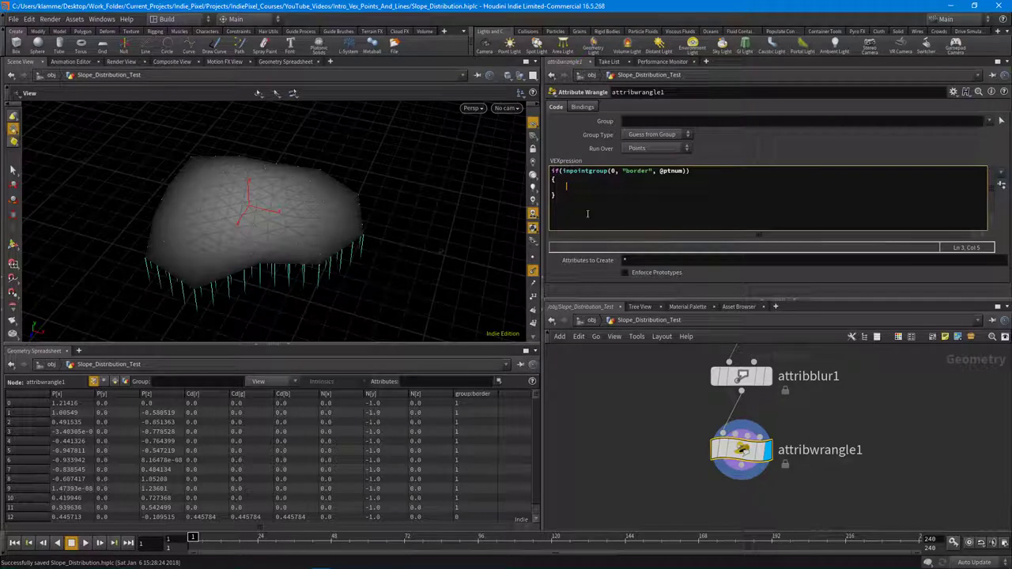
pyautogui.write('set')
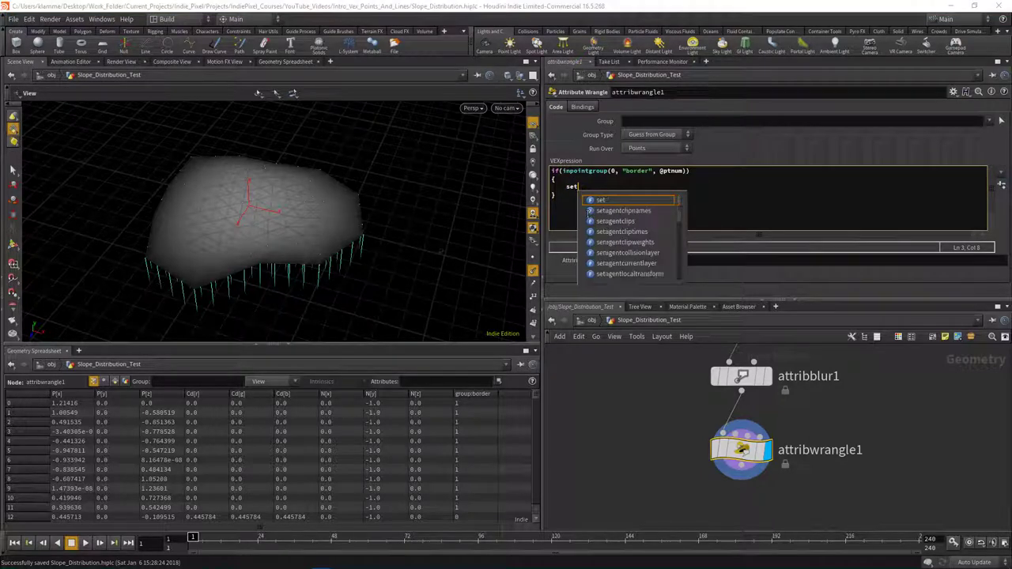
pyautogui.write('point')
pyautogui.press('Return')
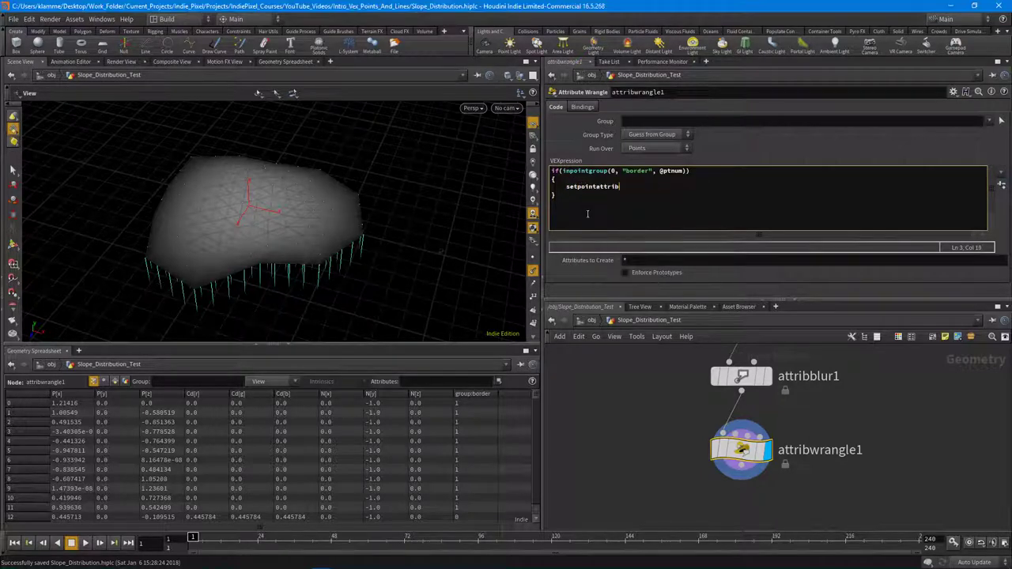
pyautogui.write('()')
pyautogui.write('0, ""')
pyautogui.write('{}')
pyautogui.write('0,0,')
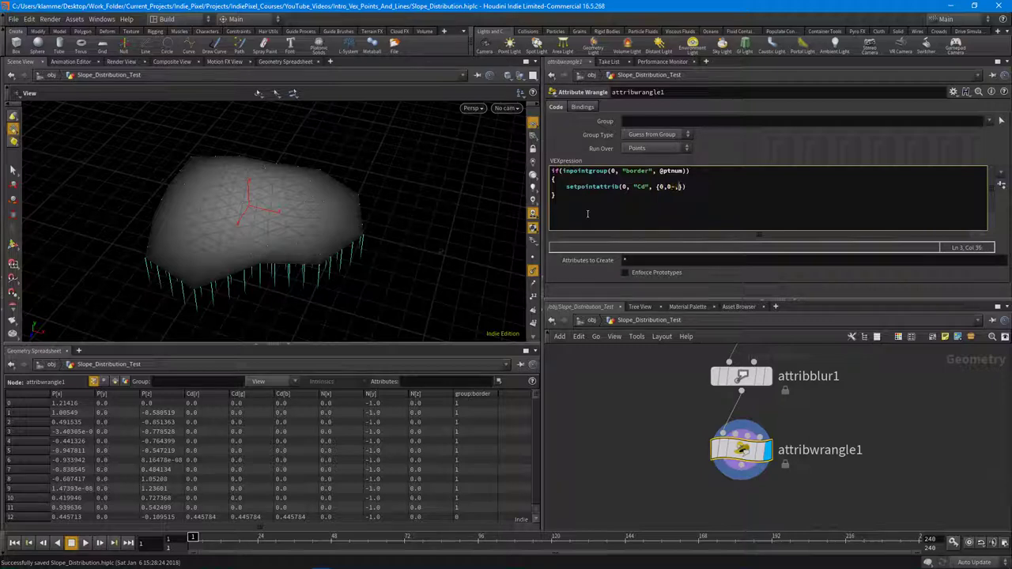
pyautogui.press('BackSpace')
pyautogui.press('BackSpace')
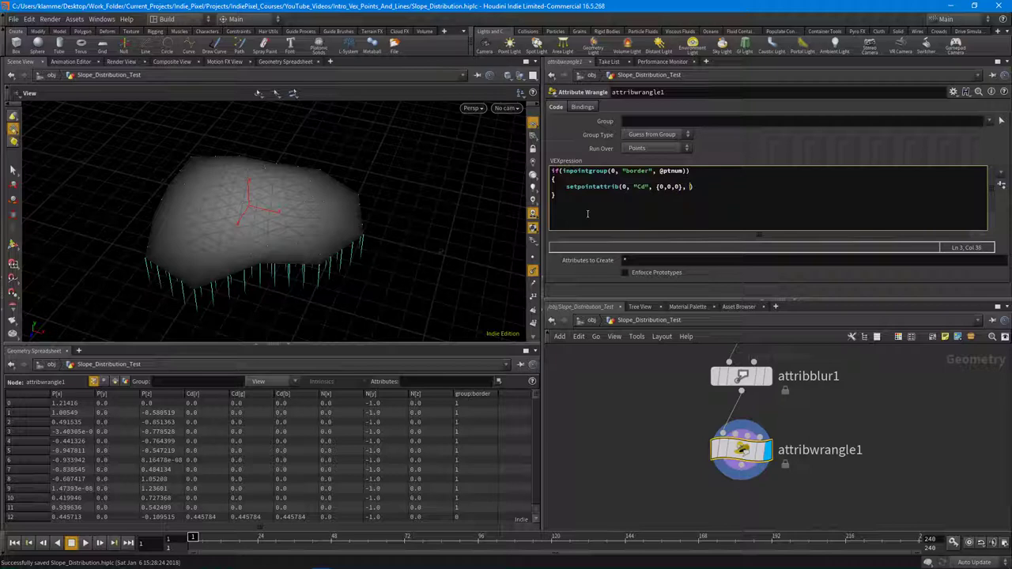
pyautogui.write('tnum, "set")')
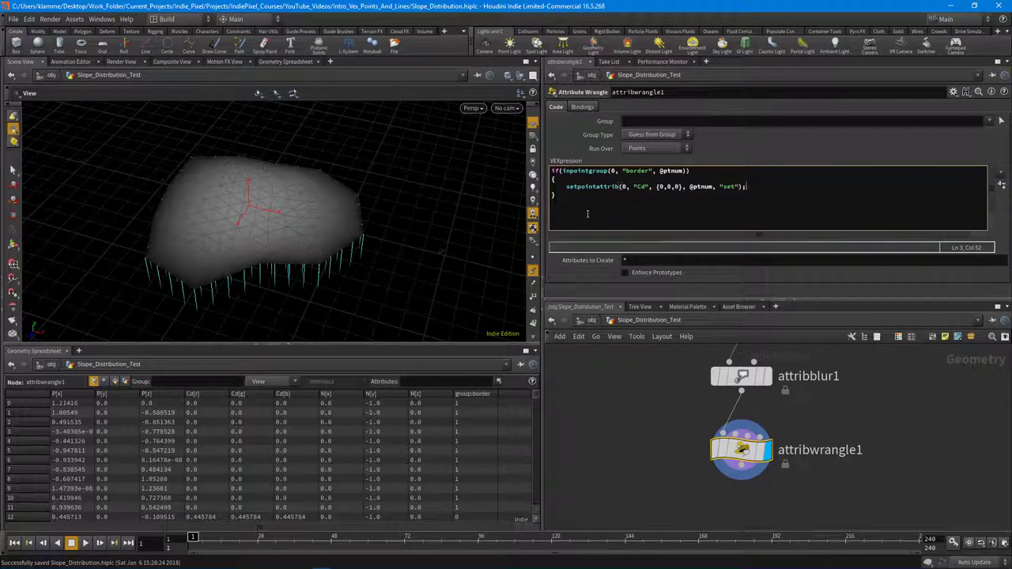
pyautogui.write(';')
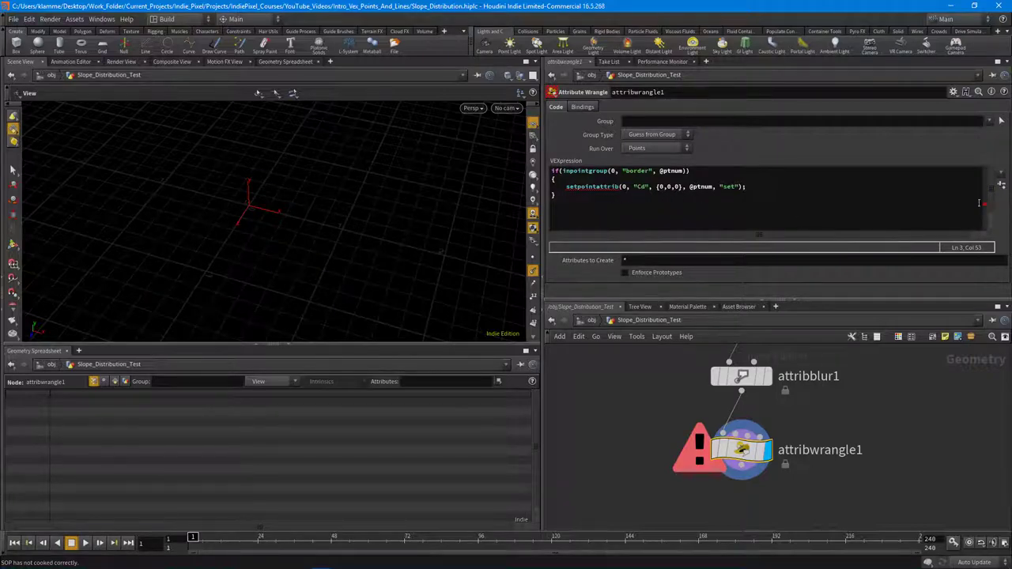
pyautogui.click(685, 188)
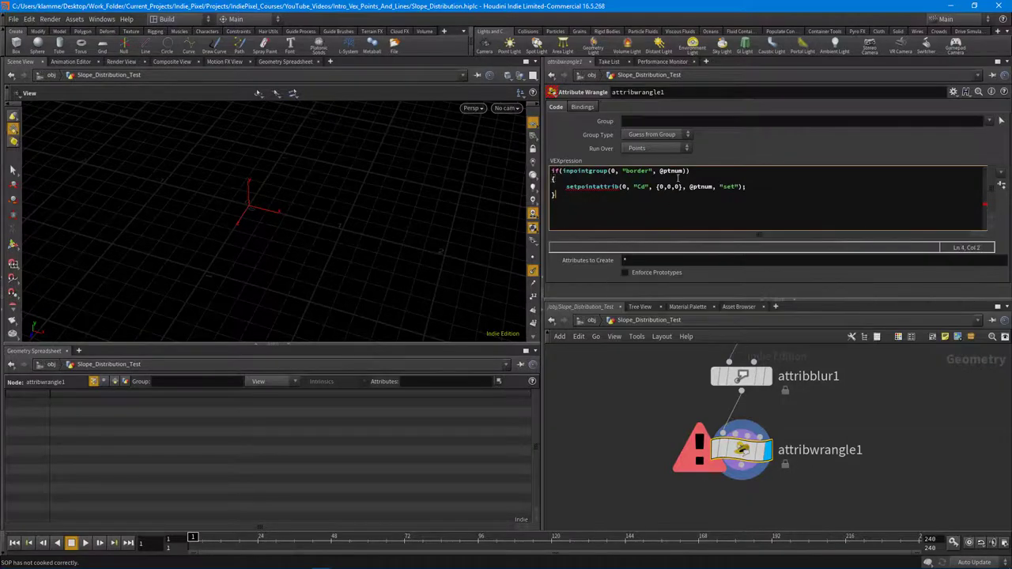
pyautogui.press('BackSpace')
pyautogui.press('BackSpace')
pyautogui.press('BackSpace')
pyautogui.press('BackSpace')
pyautogui.press('BackSpace')
pyautogui.press('BackSpace')
pyautogui.press('BackSpace')
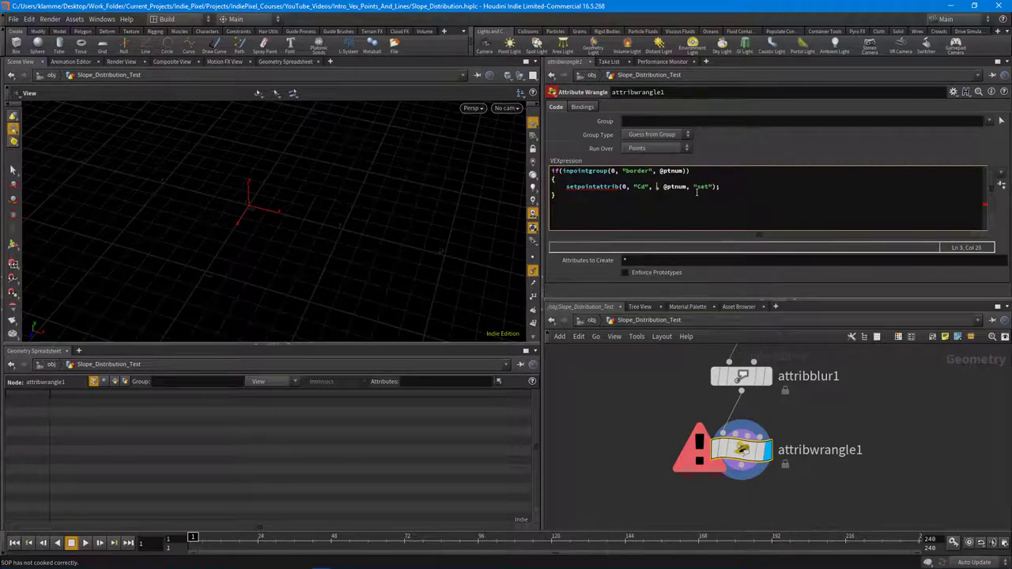
pyautogui.write('@ptnum,')
pyautogui.press('BackSpace')
pyautogui.press('BackSpace')
pyautogui.press('BackSpace')
pyautogui.press('BackSpace')
pyautogui.press('BackSpace')
pyautogui.press('BackSpace')
pyautogui.press('BackSpace')
pyautogui.write('{0,0,0')
pyautogui.click(584, 276)
pyautogui.moveTo(311, 256); pyautogui.dragTo(190, 278)
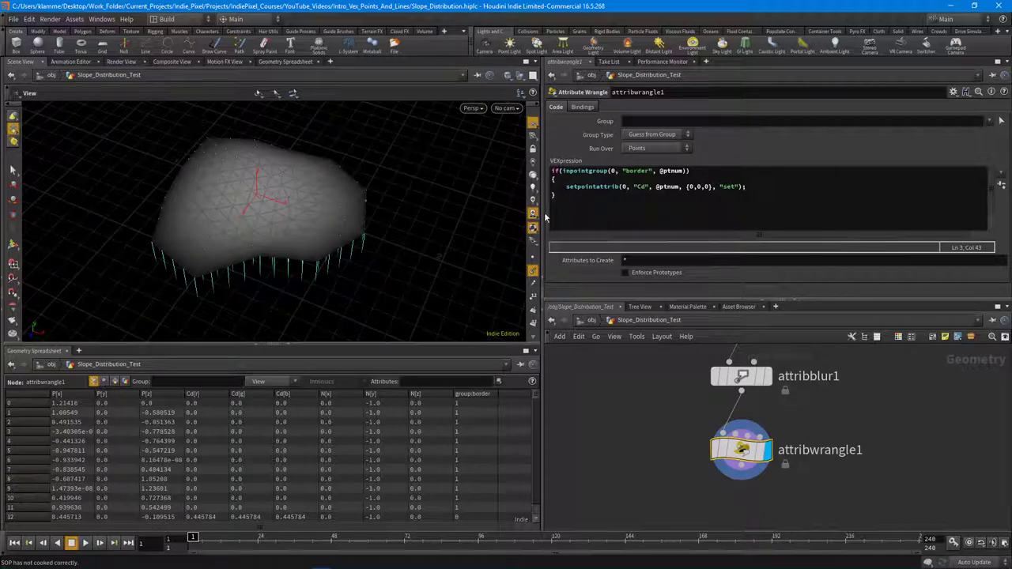
pyautogui.moveTo(309, 235); pyautogui.dragTo(254, 149)
# Add a new empty line below the condition in the wrangle code.
pyautogui.click(589, 195)
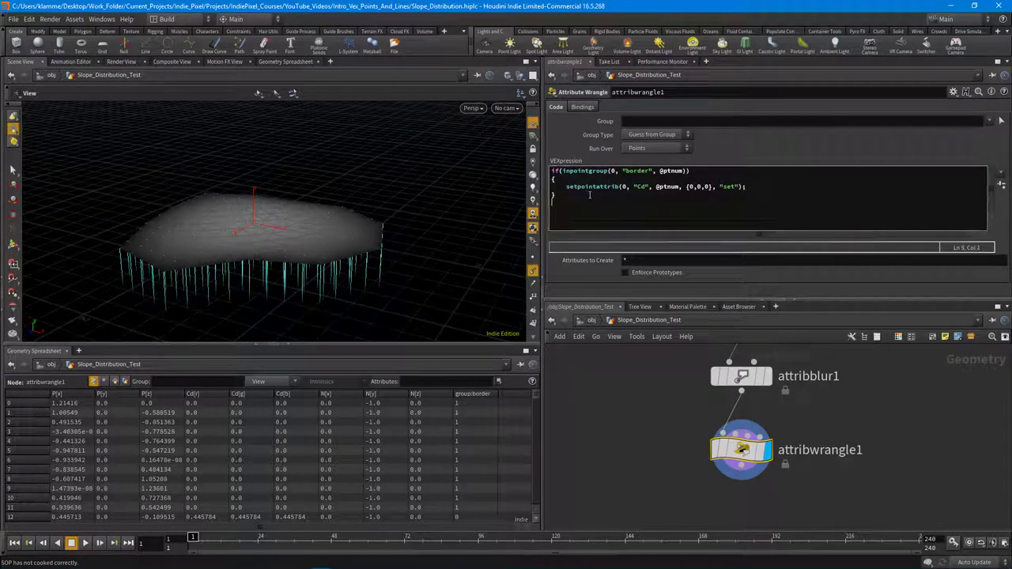
pyautogui.press('Return')
pyautogui.moveTo(311, 235); pyautogui.dragTo(197, 215)
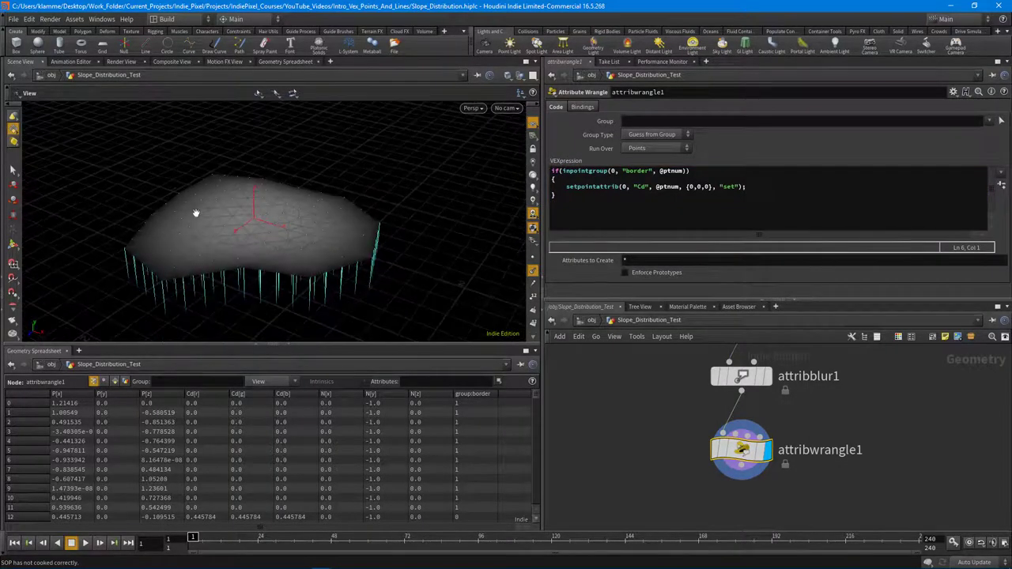
pyautogui.click(591, 209)
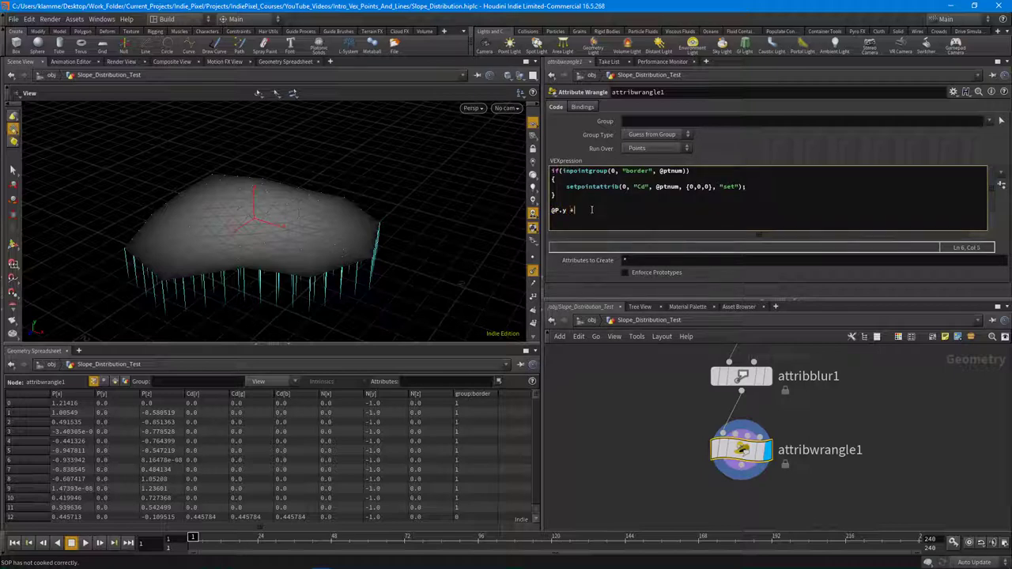
pyautogui.write('@P.y += ch')
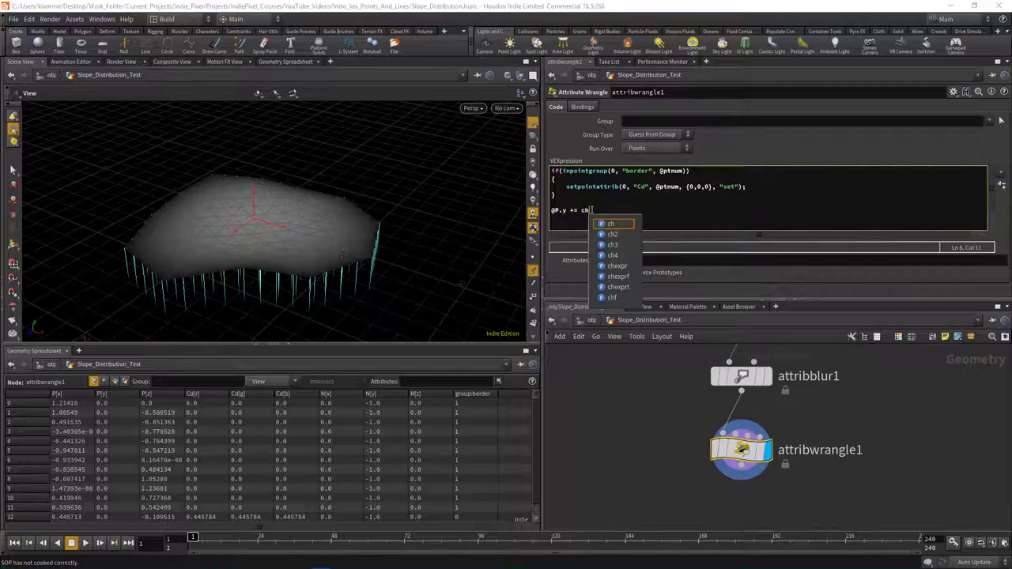
pyautogui.write('f("Height')
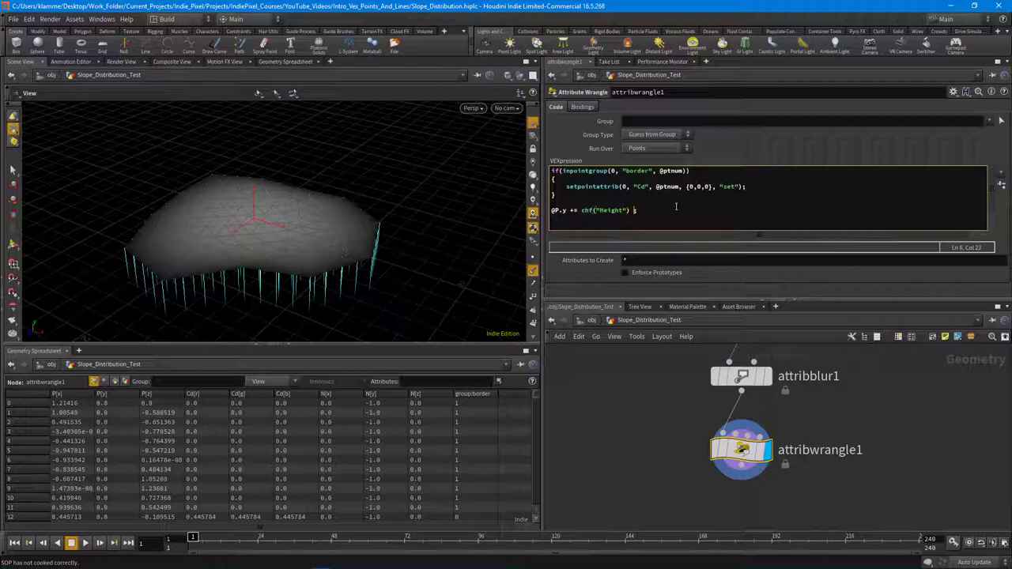
pyautogui.write('") @C')
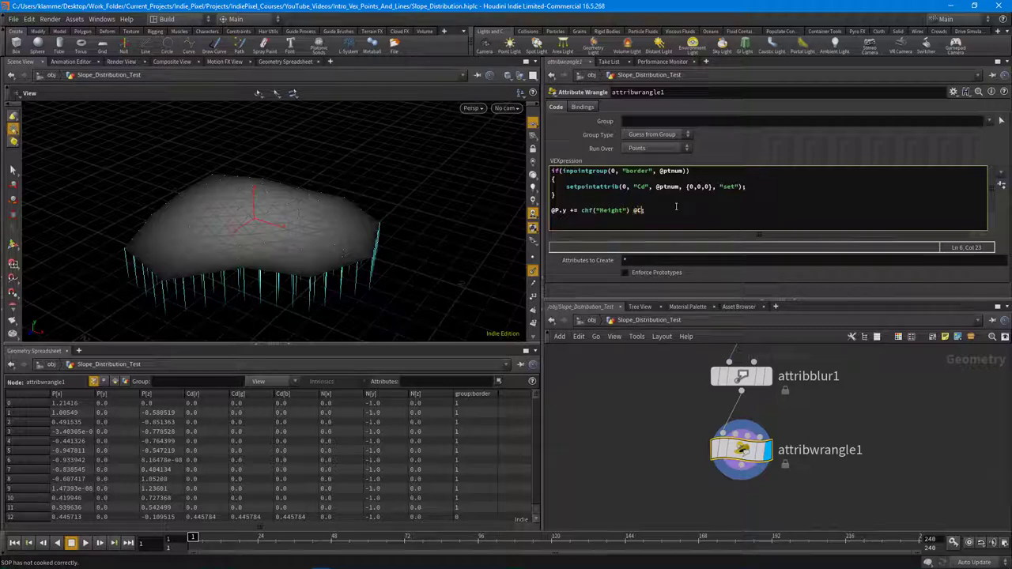
pyautogui.write('d.r;')
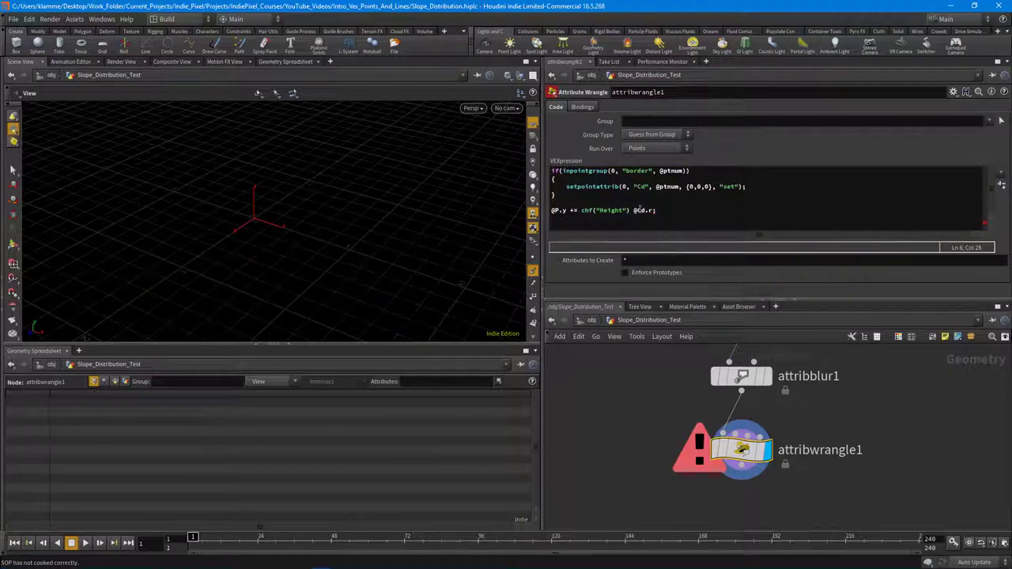
pyautogui.click(636, 210)
pyautogui.write('*')
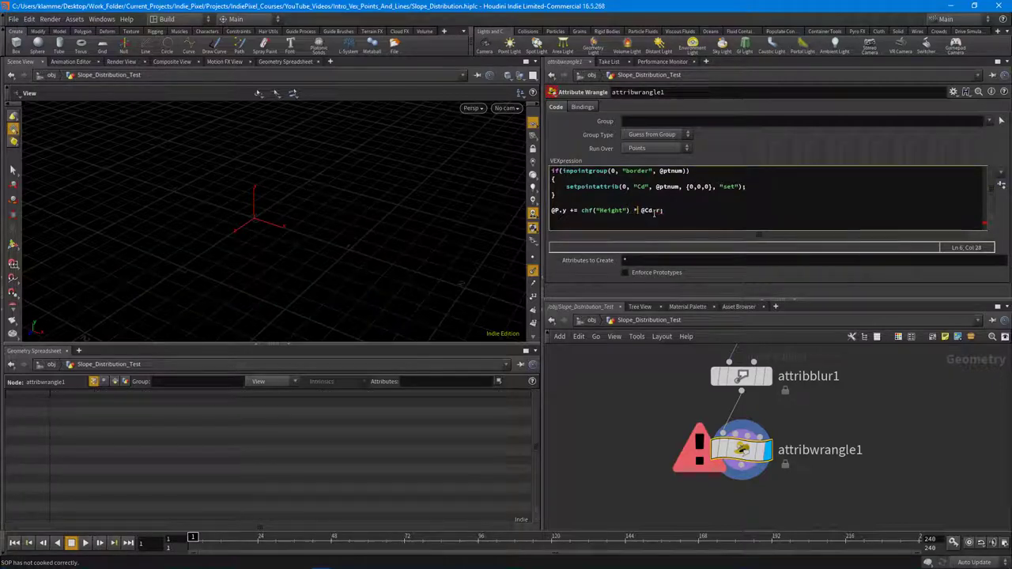
pyautogui.click(760, 147)
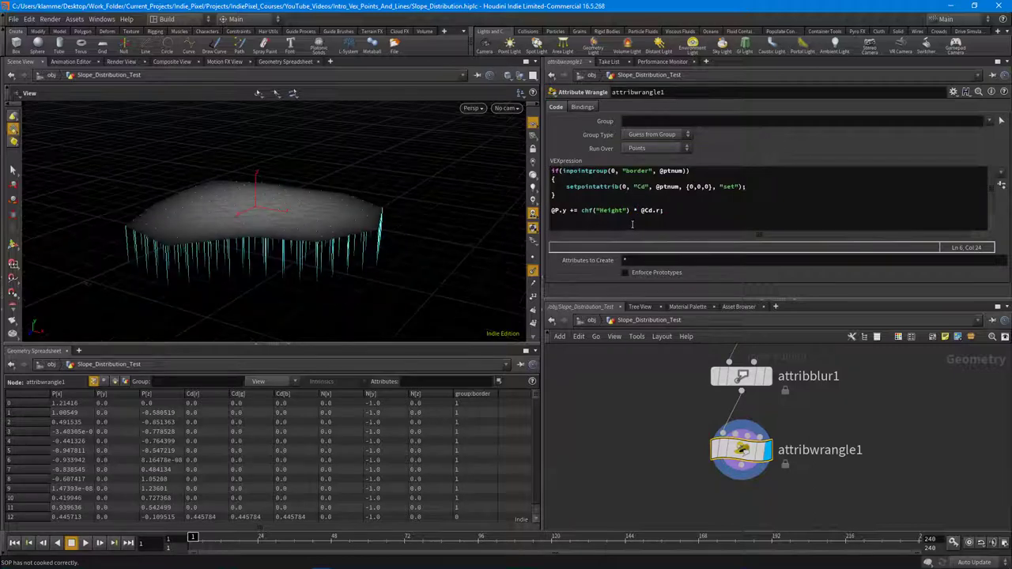
# Create the Height spare parameter and set it to 0.926.
pyautogui.click(1001, 184)
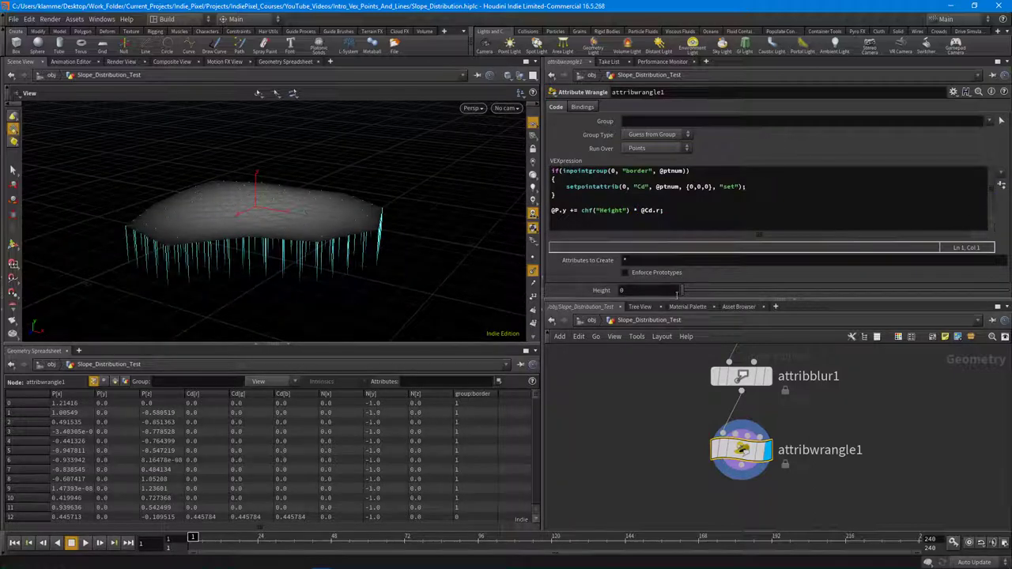
pyautogui.moveTo(684, 293); pyautogui.dragTo(985, 291)
pyautogui.keyDown('alt'); pyautogui.moveTo(317, 219); pyautogui.dragTo(298, 235); pyautogui.keyUp('alt')
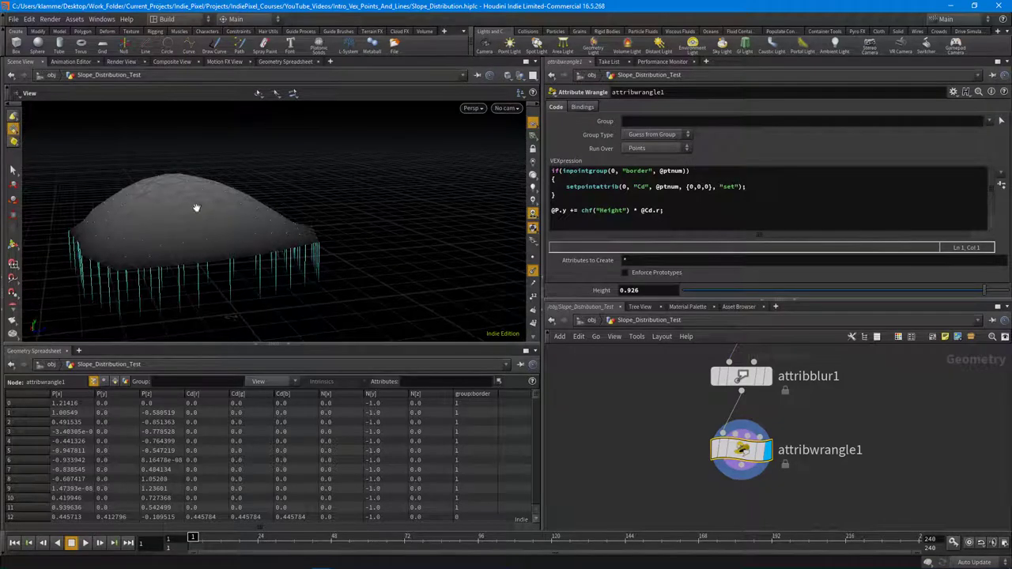
# Enlarge the network area and add a Normal node.
pyautogui.moveTo(834, 300); pyautogui.dragTo(827, 227)
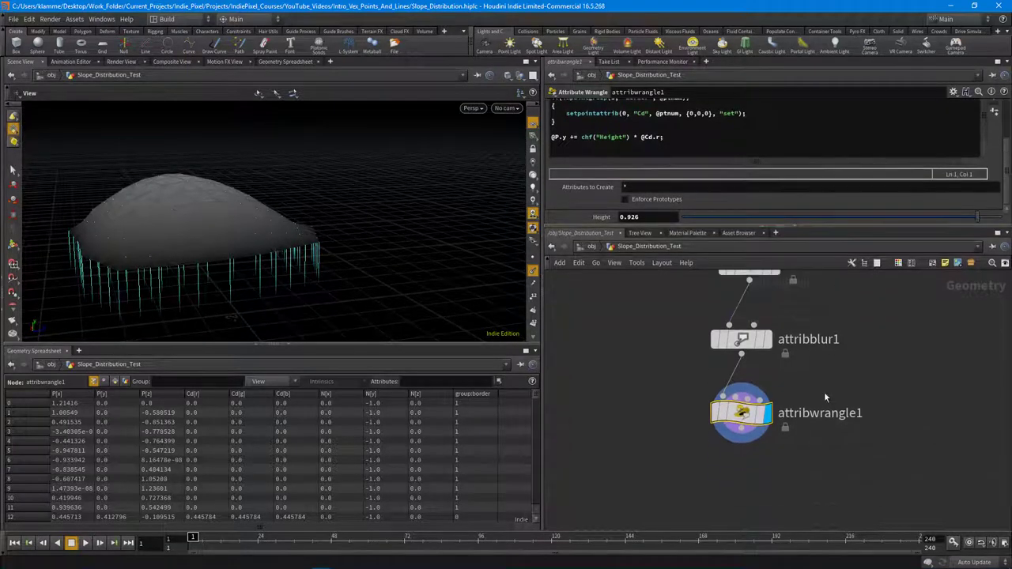
pyautogui.press('Tab')
pyautogui.write('no')
pyautogui.press('Return')
# Place normal1 under attribwrangle1, wire them together and display normal1.
pyautogui.click(746, 477)
pyautogui.click(742, 465)
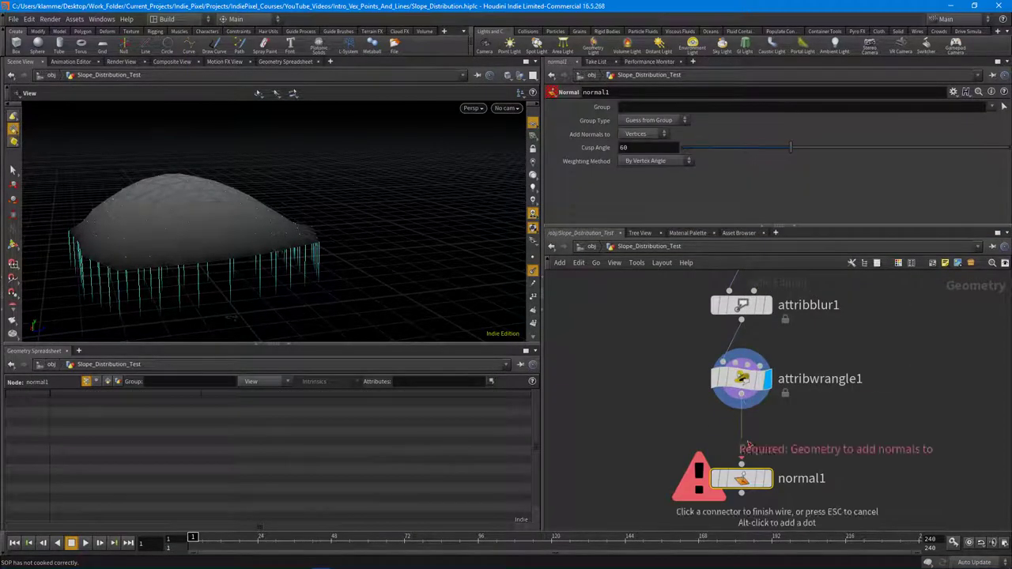
pyautogui.click(741, 408)
pyautogui.click(768, 479)
pyautogui.moveTo(751, 478)
pyautogui.mouseDown()
pyautogui.moveTo(741, 416)
pyautogui.moveTo(743, 482)
pyautogui.mouseUp()
# Insert a Reverse node between circle1 and point1.
pyautogui.scroll(5, 817, 414)
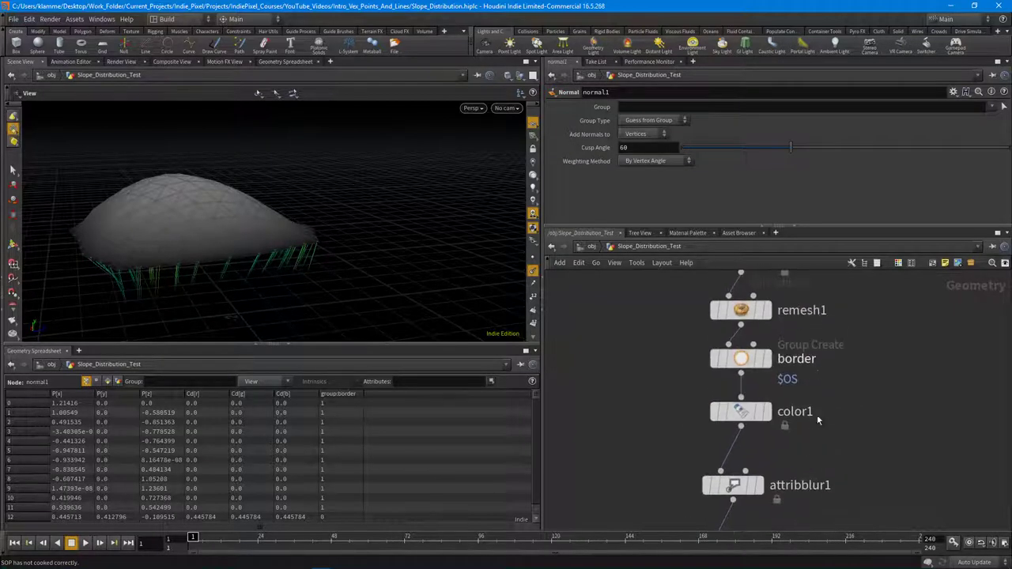
pyautogui.scroll(3, 819, 379)
pyautogui.moveTo(734, 302); pyautogui.dragTo(754, 367)
pyautogui.write('reve')
pyautogui.press('Return')
pyautogui.click(770, 359)
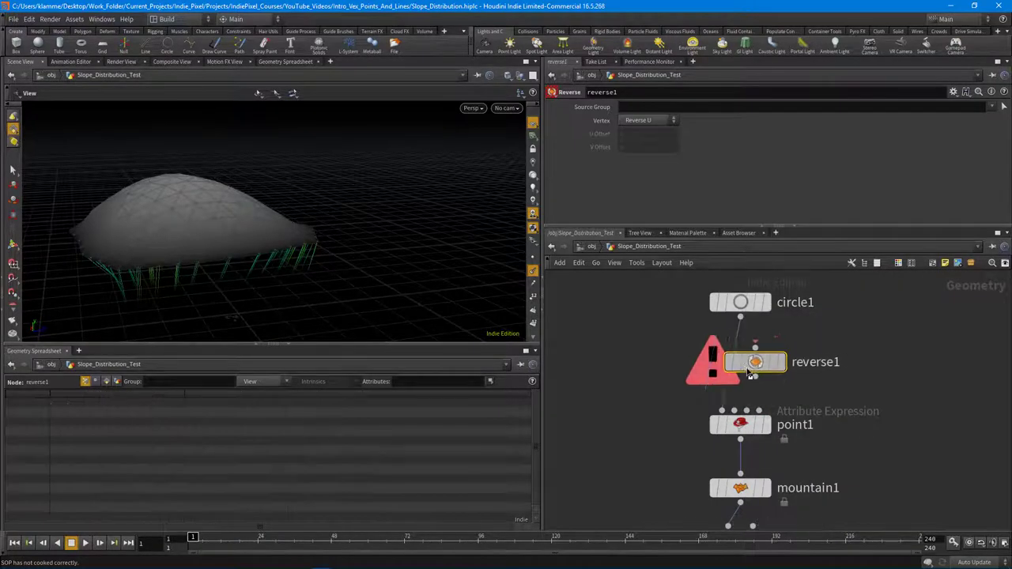
# Check circle1's settings and normal1's output, then reposition normal1 in the chain.
pyautogui.click(737, 298)
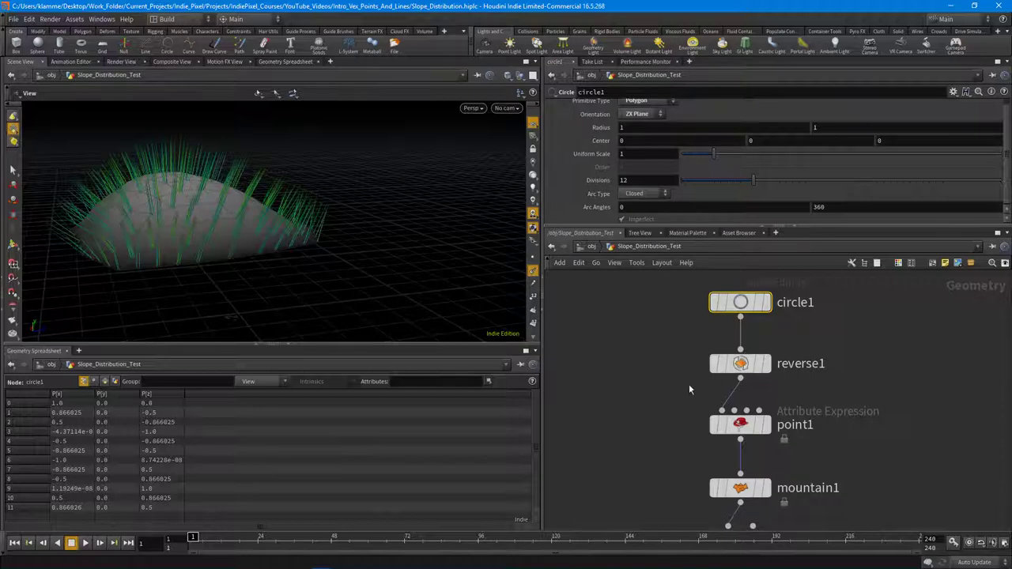
pyautogui.scroll(-10, 689, 389)
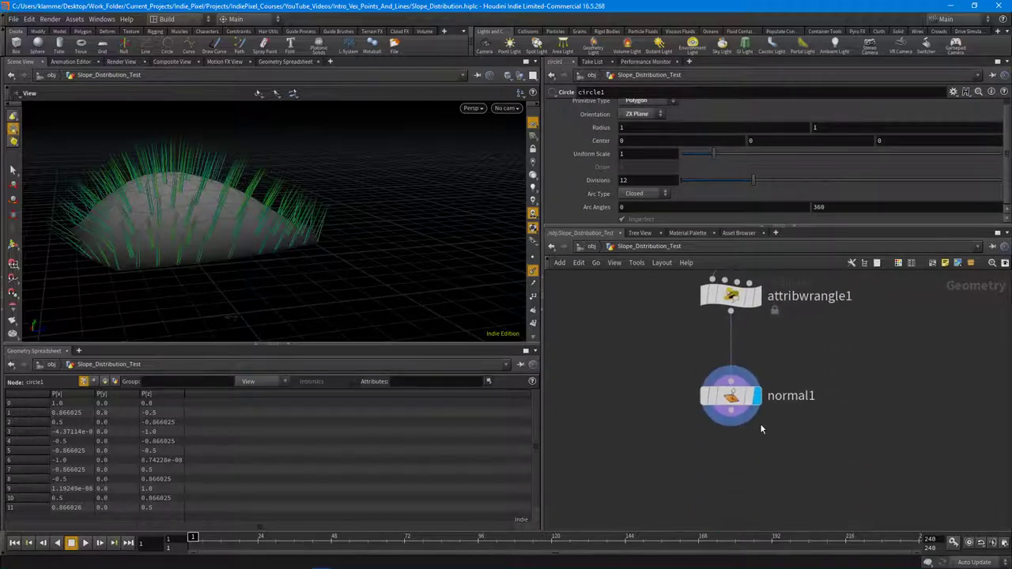
pyautogui.click(731, 396)
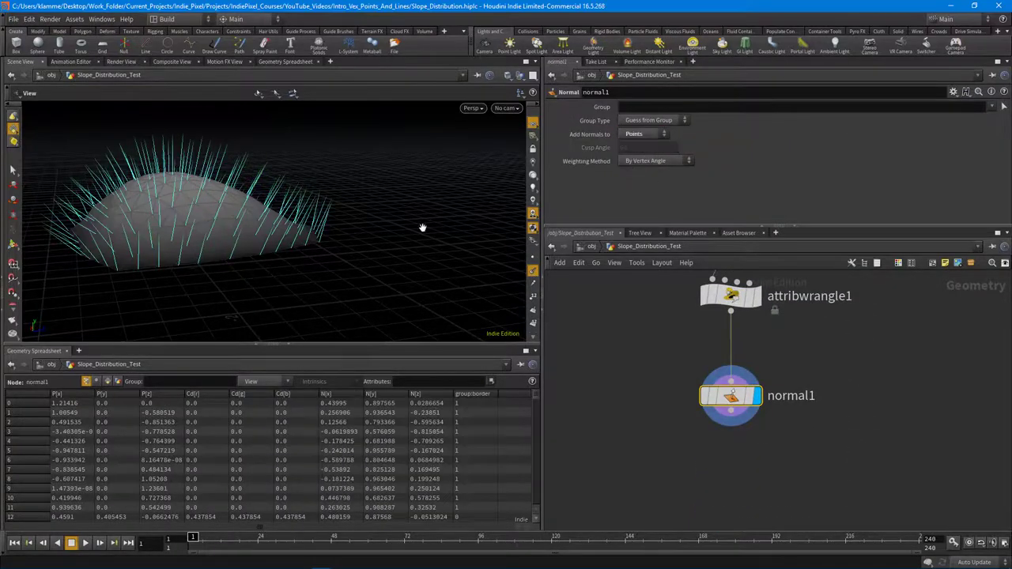
pyautogui.moveTo(422, 227); pyautogui.dragTo(347, 300)
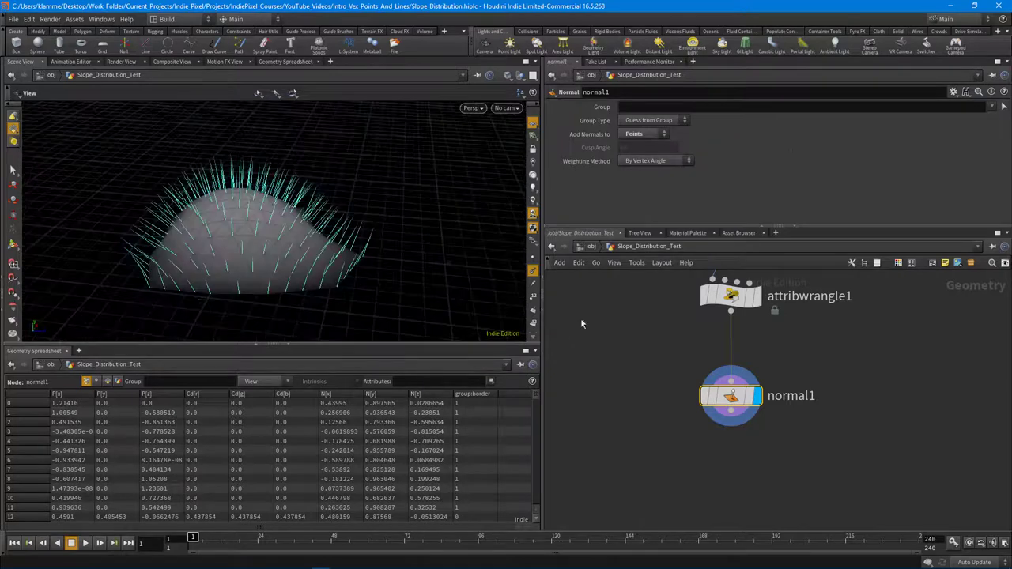
pyautogui.scroll(10, 659, 446)
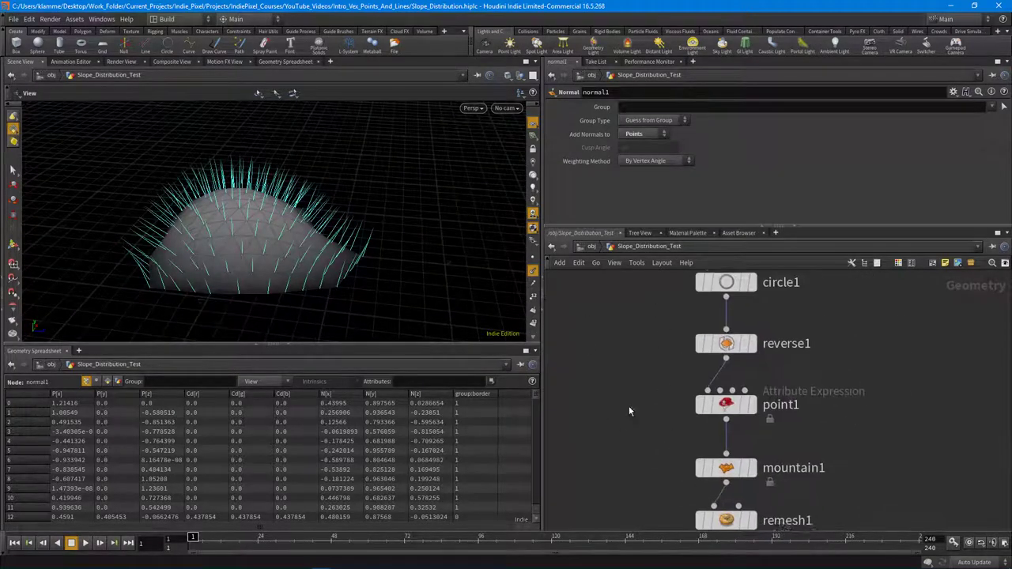
pyautogui.scroll(-10, 630, 411)
pyautogui.moveTo(629, 353); pyautogui.dragTo(726, 514)
pyautogui.scroll(3, 724, 433)
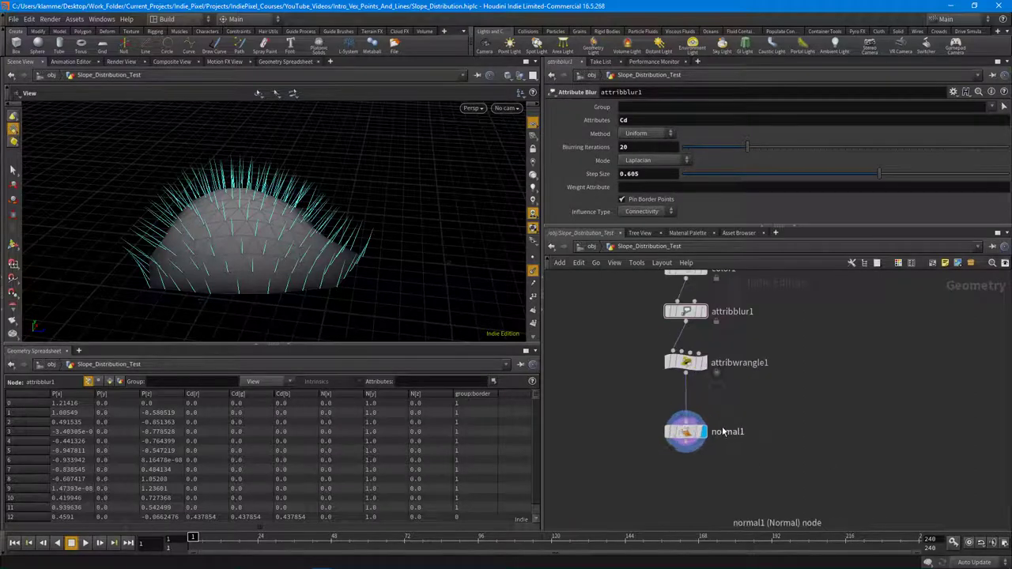
pyautogui.moveTo(723, 432)
pyautogui.mouseDown()
pyautogui.moveTo(715, 407)
pyautogui.moveTo(752, 395)
pyautogui.mouseUp()
pyautogui.moveTo(269, 237)
pyautogui.keyDown('alt'); pyautogui.mouseDown()
pyautogui.moveTo(288, 294)
pyautogui.moveTo(327, 296)
pyautogui.moveTo(263, 272)
pyautogui.mouseUp(); pyautogui.keyUp('alt')
# Give the 3D view more height and orbit around the spiky dome.
pyautogui.moveTo(278, 218); pyautogui.dragTo(300, 256)
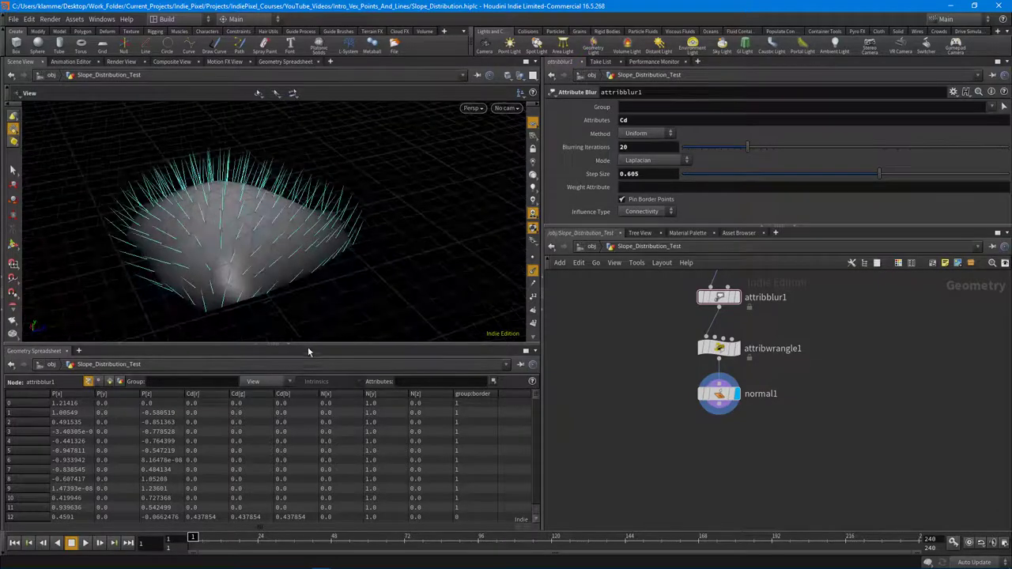
pyautogui.moveTo(308, 345); pyautogui.dragTo(310, 406)
pyautogui.moveTo(317, 268); pyautogui.dragTo(318, 209)
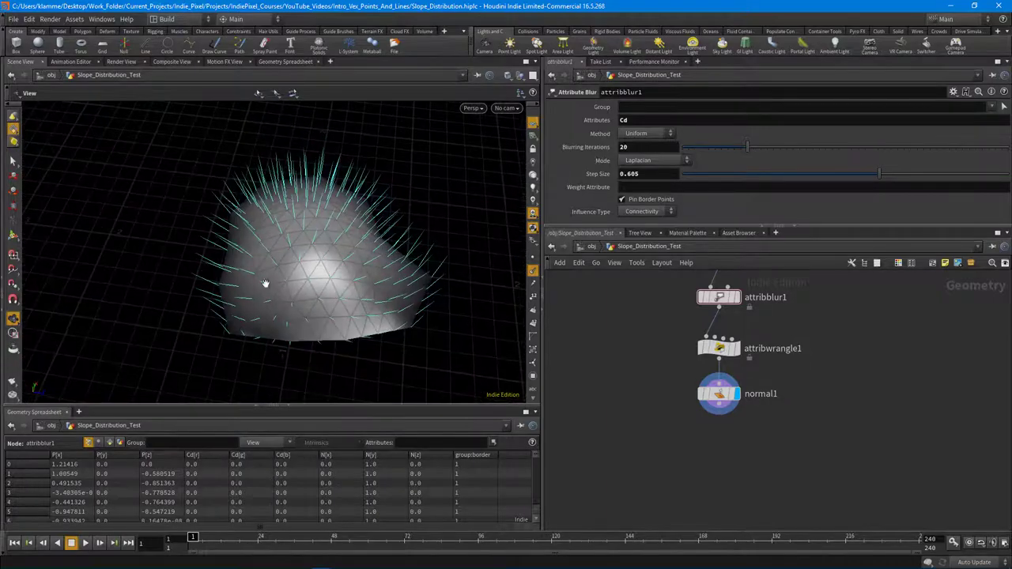
pyautogui.moveTo(266, 282); pyautogui.dragTo(348, 332)
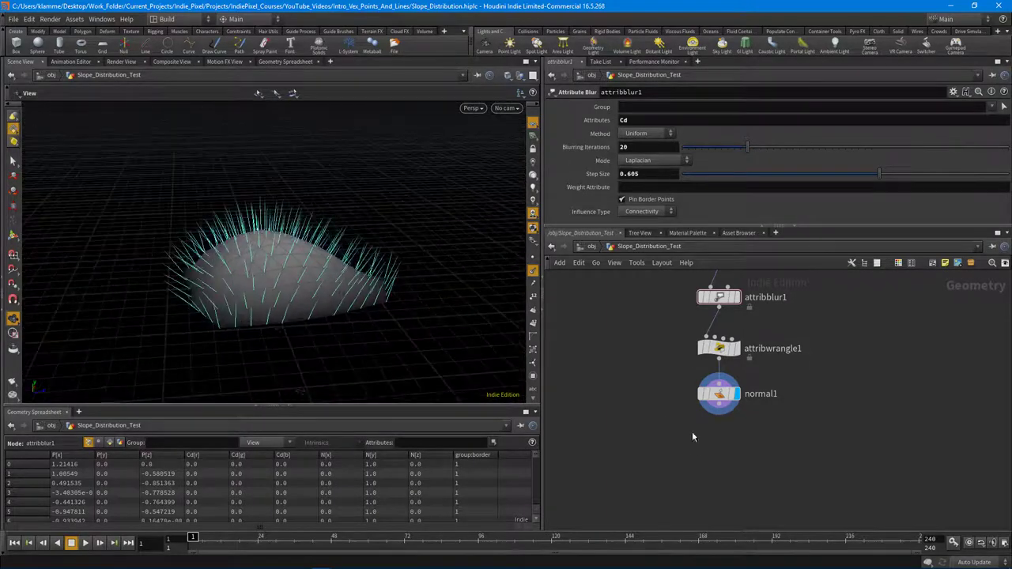
# Add an Attribute Wrangle node from the node search.
pyautogui.press('Tab')
pyautogui.write('wrangle')
pyautogui.press('Return')
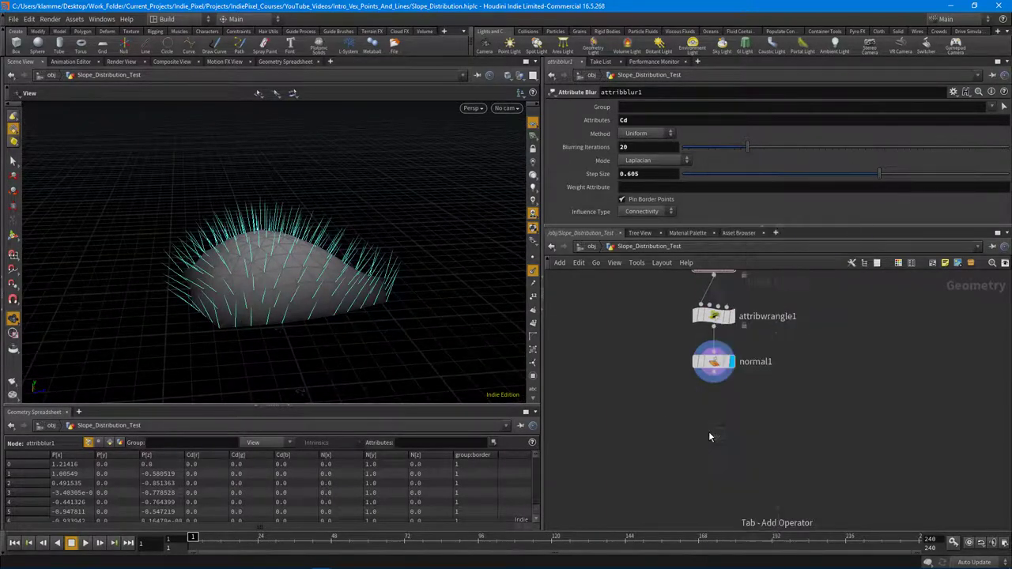
# Place the wrangle below normal1, rename it slope_normals, wire normal1 into it and display it.
pyautogui.click(729, 417)
pyautogui.scroll(3, 751, 419)
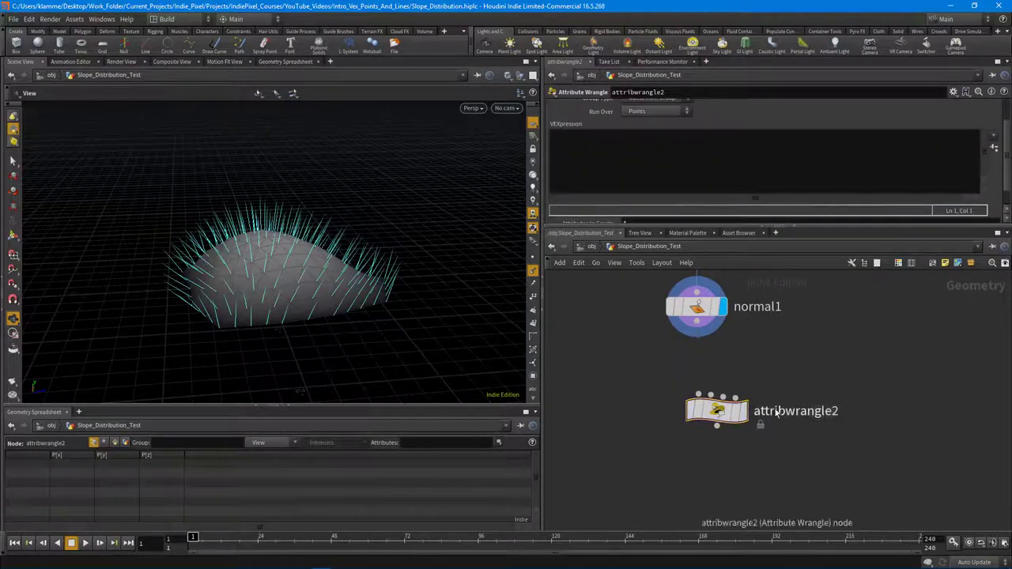
pyautogui.doubleClick(775, 411)
pyautogui.write('slope_normals')
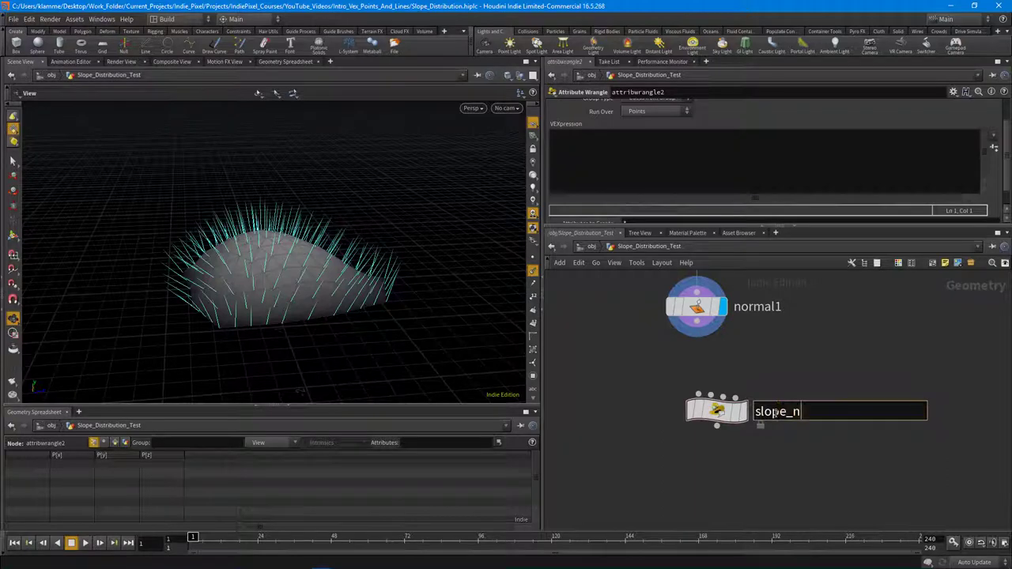
pyautogui.press('Return')
pyautogui.click(696, 336)
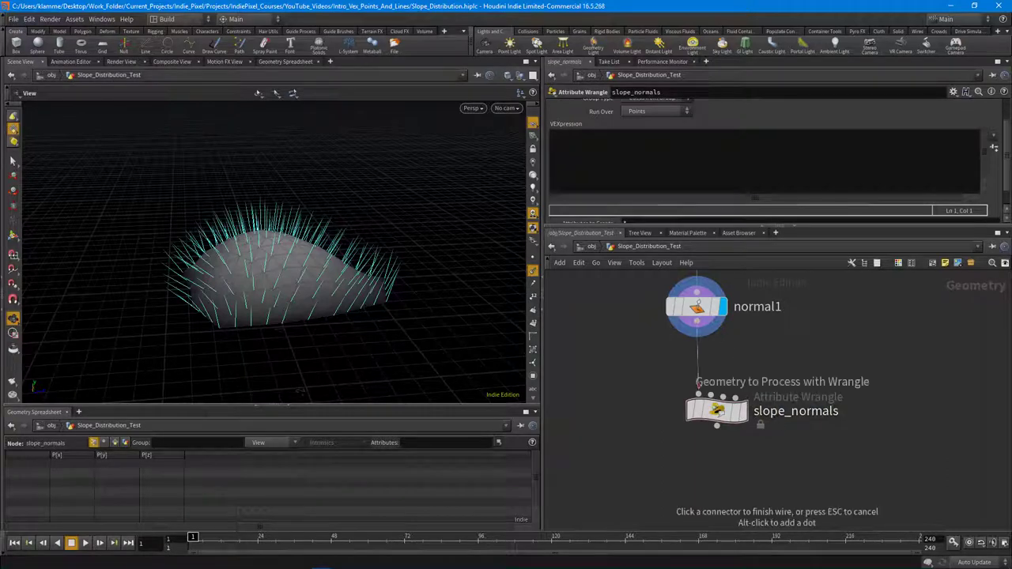
pyautogui.click(699, 394)
pyautogui.click(737, 427)
pyautogui.moveTo(333, 285); pyautogui.dragTo(184, 311)
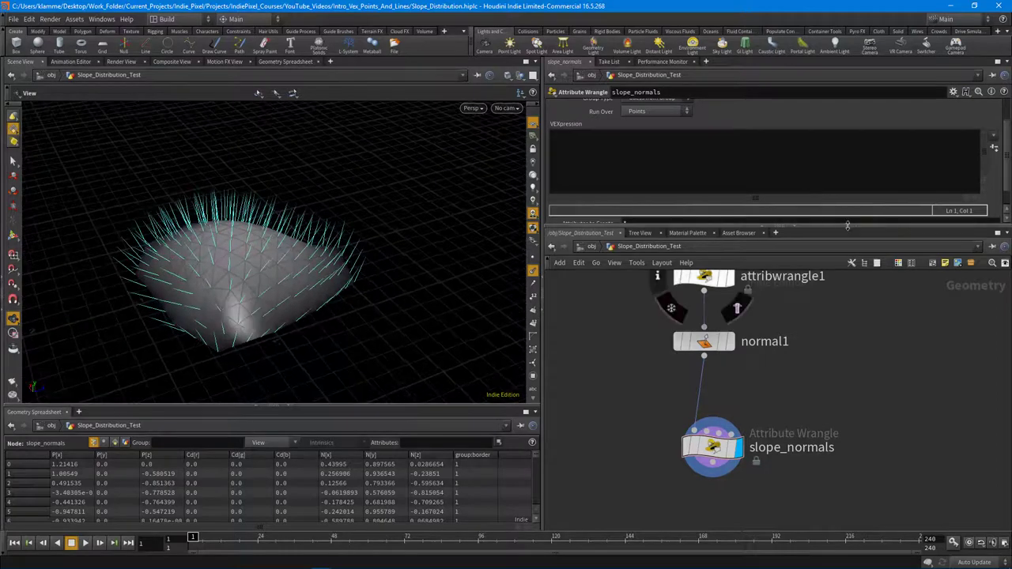
pyautogui.moveTo(847, 225); pyautogui.dragTo(847, 326)
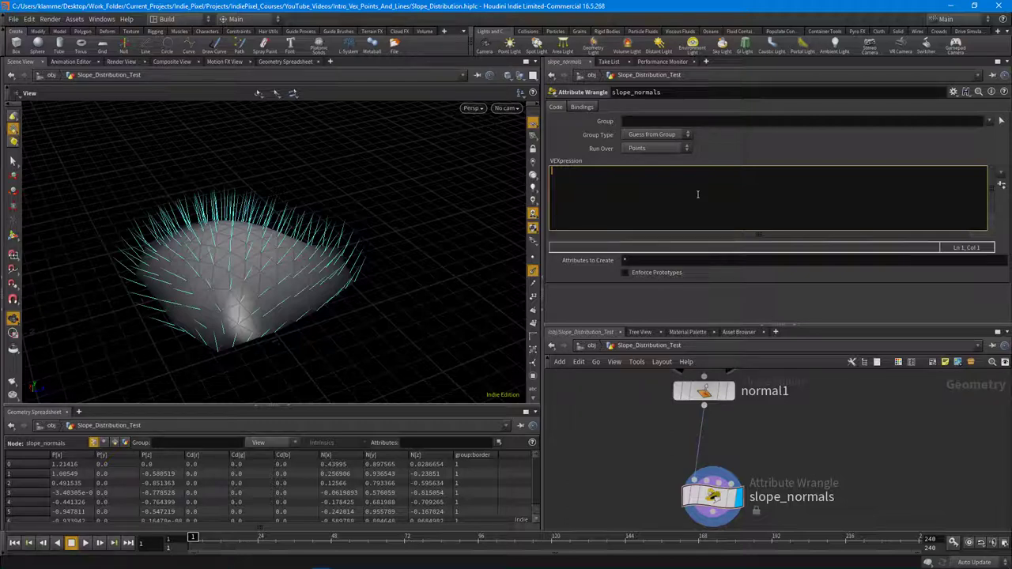
# Enter vector flatNormal = @N; and flatNormal.y = 0; in the VEXpression.
pyautogui.write('vector flatNormal = @N;')
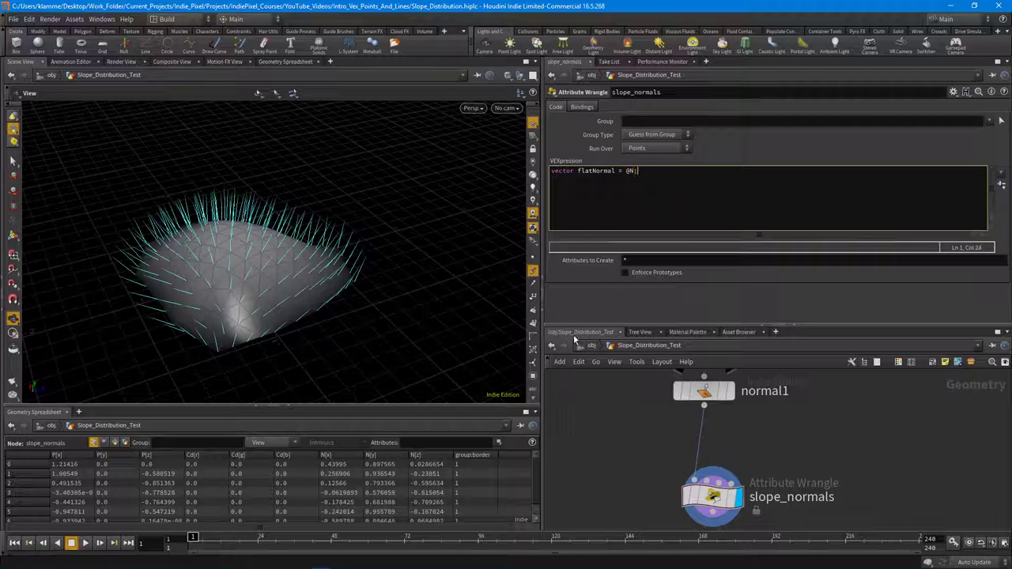
pyautogui.click(595, 283)
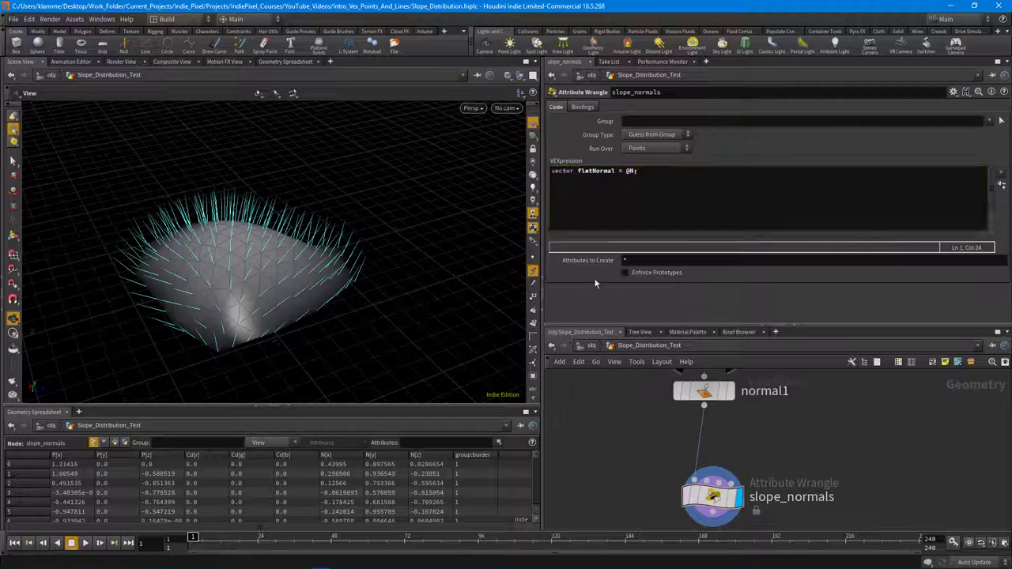
pyautogui.click(654, 170)
pyautogui.press('Return')
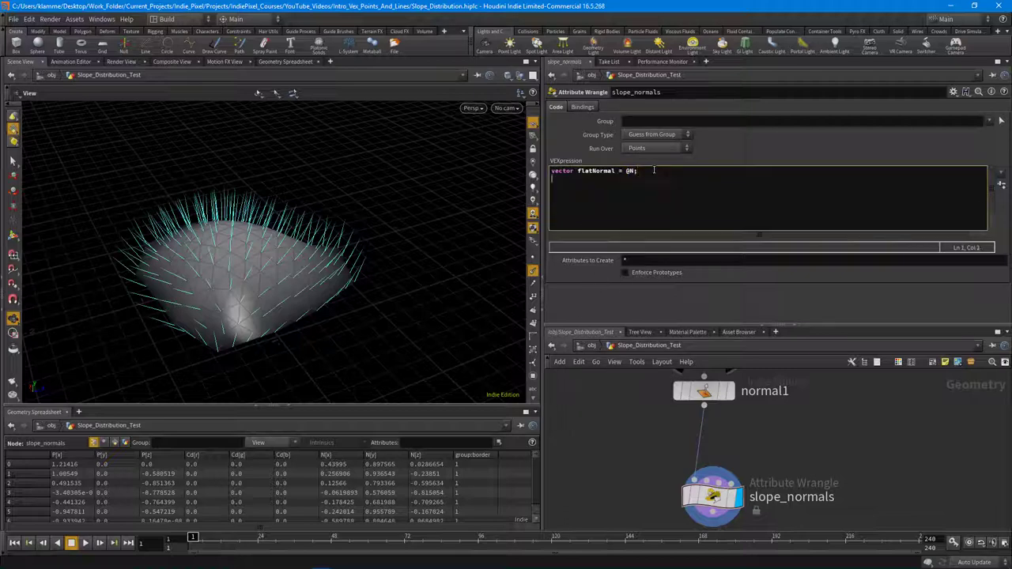
pyautogui.write('flatNormal.y = 0;')
pyautogui.click(589, 305)
# Add @N = flatNormal; and apply it, checking the horizontal normals on the mound.
pyautogui.click(627, 180)
pyautogui.press('Return')
pyautogui.write('atN')
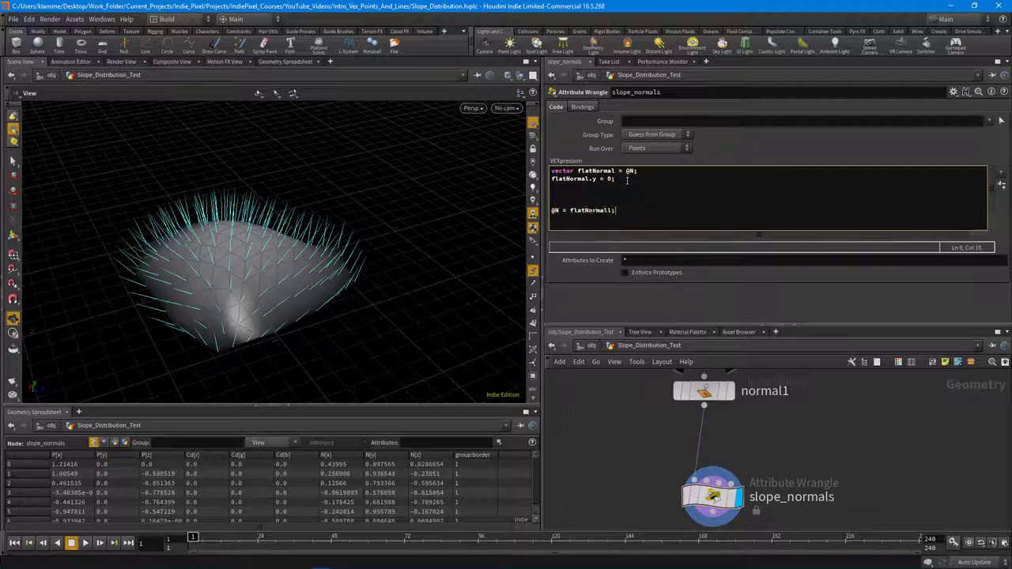
pyautogui.write(';')
pyautogui.click(787, 160)
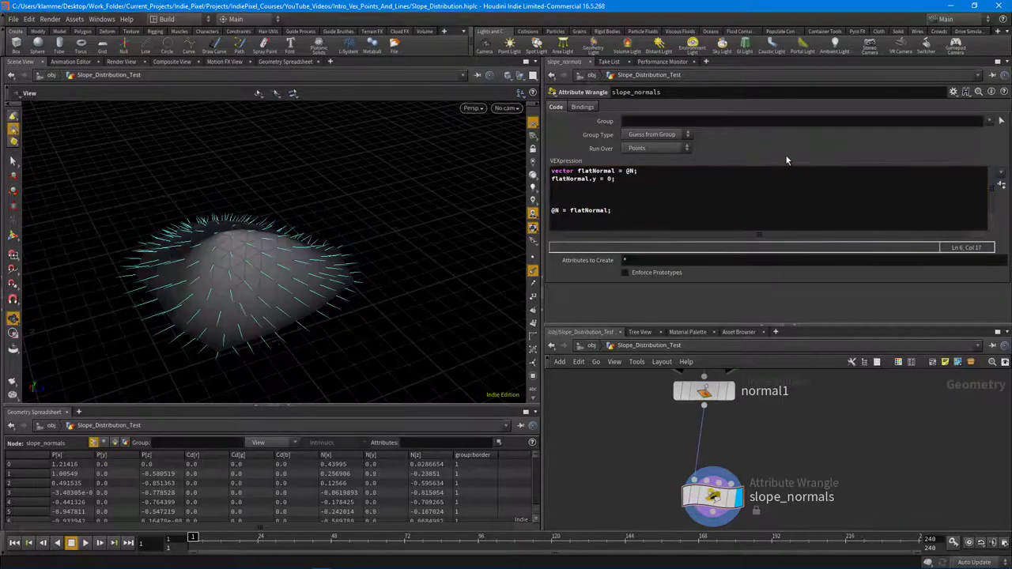
pyautogui.moveTo(227, 325); pyautogui.dragTo(269, 226)
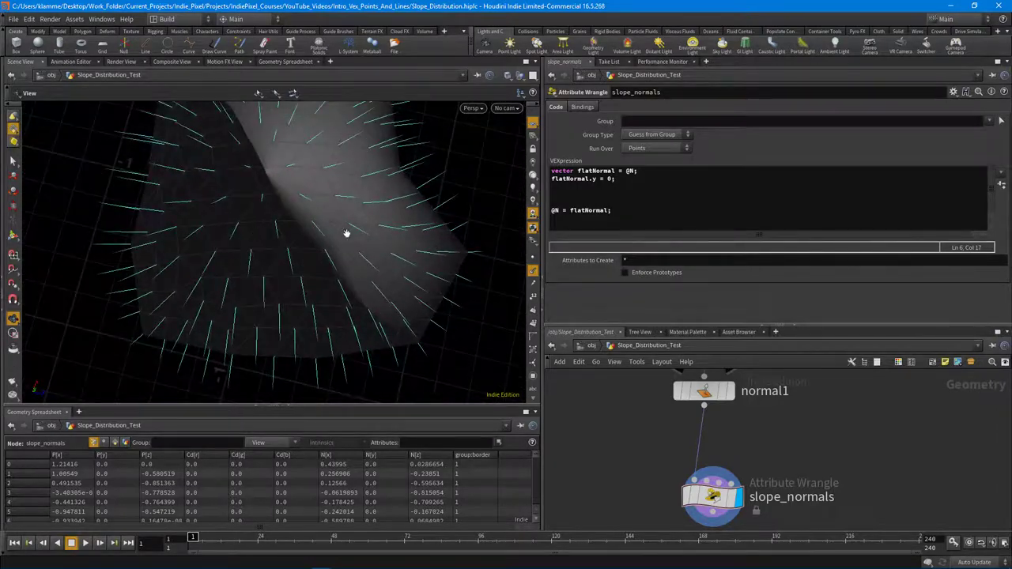
pyautogui.moveTo(306, 256)
pyautogui.mouseDown()
pyautogui.moveTo(309, 229)
pyautogui.moveTo(292, 262)
pyautogui.mouseUp()
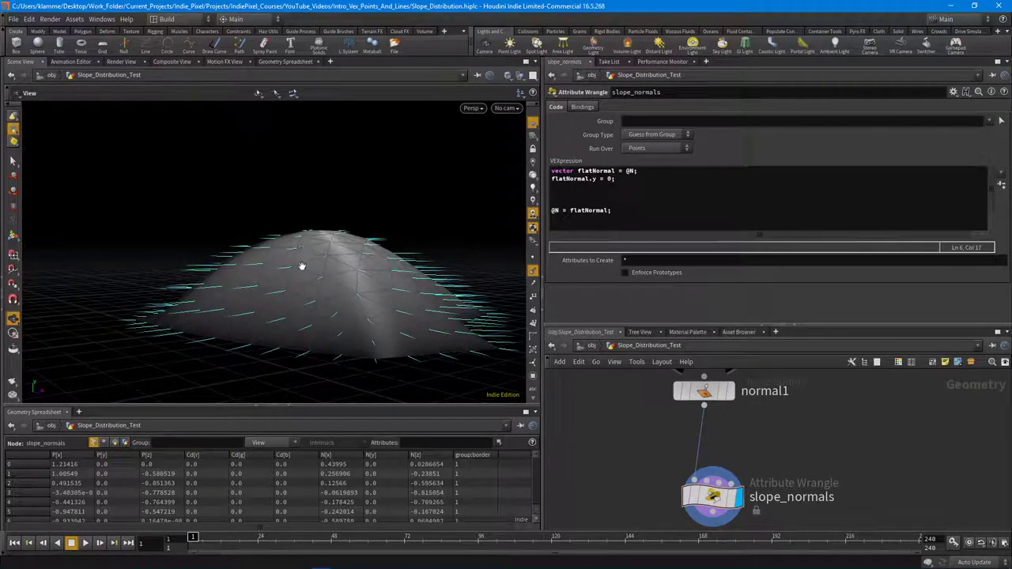
pyautogui.click(629, 195)
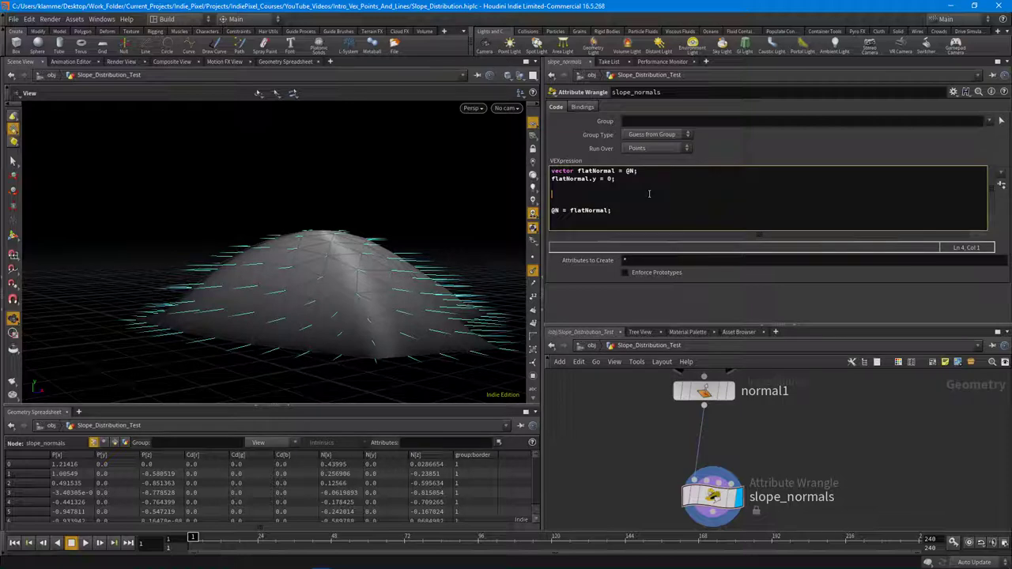
# Add vector cross = cross(flatNormal, {0,1,0}); and change the last line to @N = cross;.
pyautogui.write('vec')
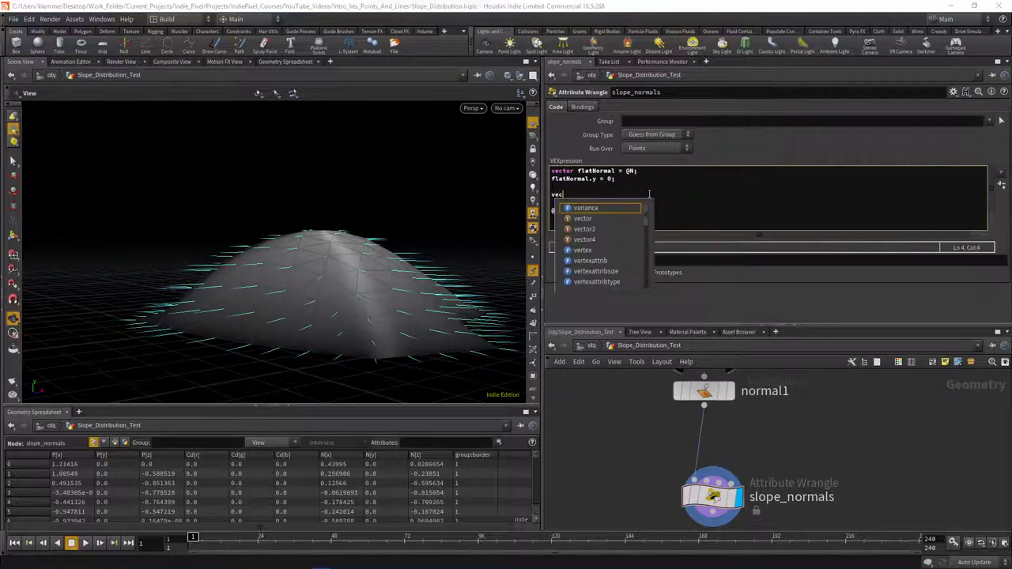
pyautogui.write('tor cross ')
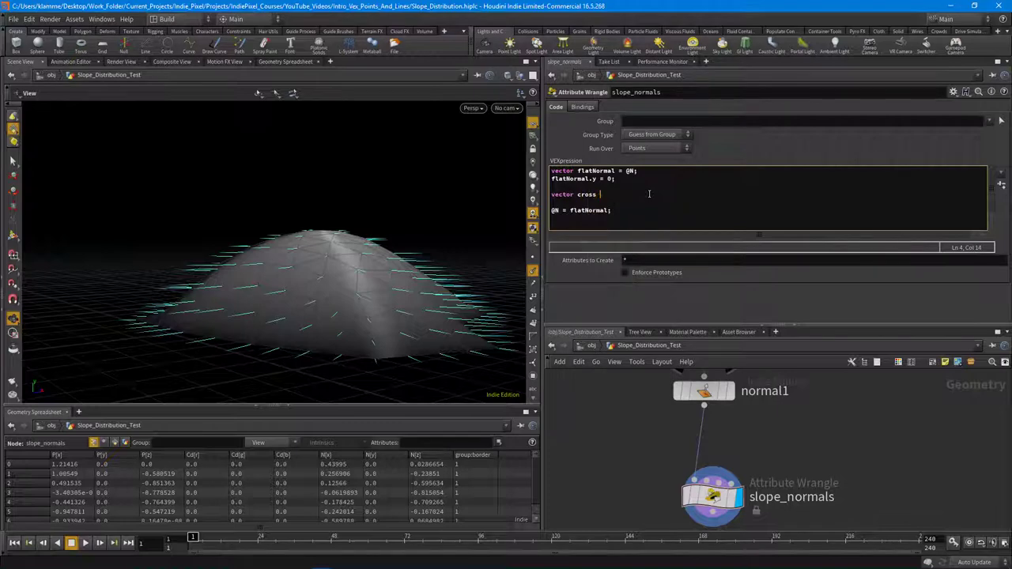
pyautogui.write('= cross()flatNormal, {0,1,0});')
pyautogui.moveTo(355, 263); pyautogui.dragTo(361, 291)
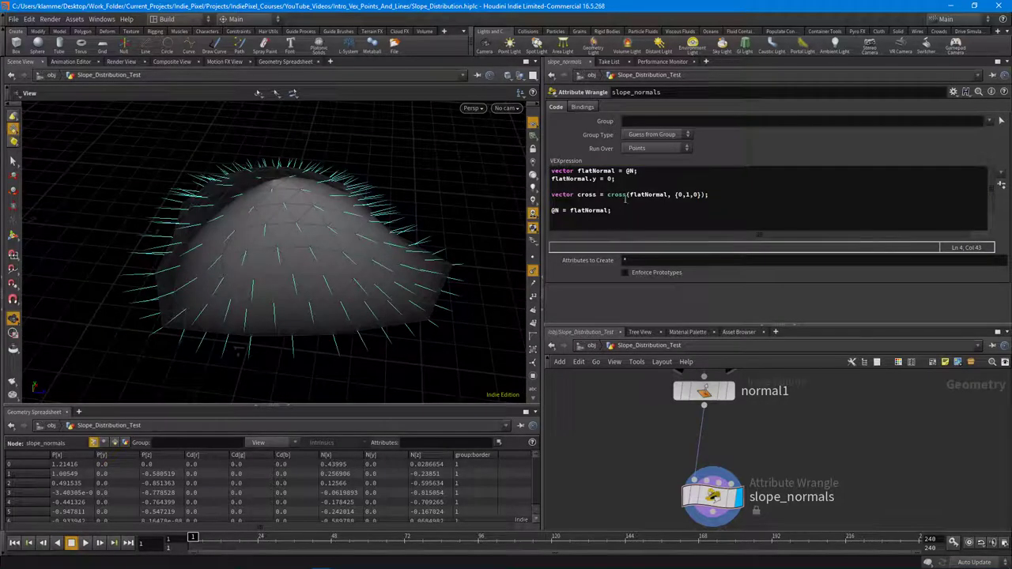
pyautogui.moveTo(700, 194); pyautogui.dragTo(675, 194)
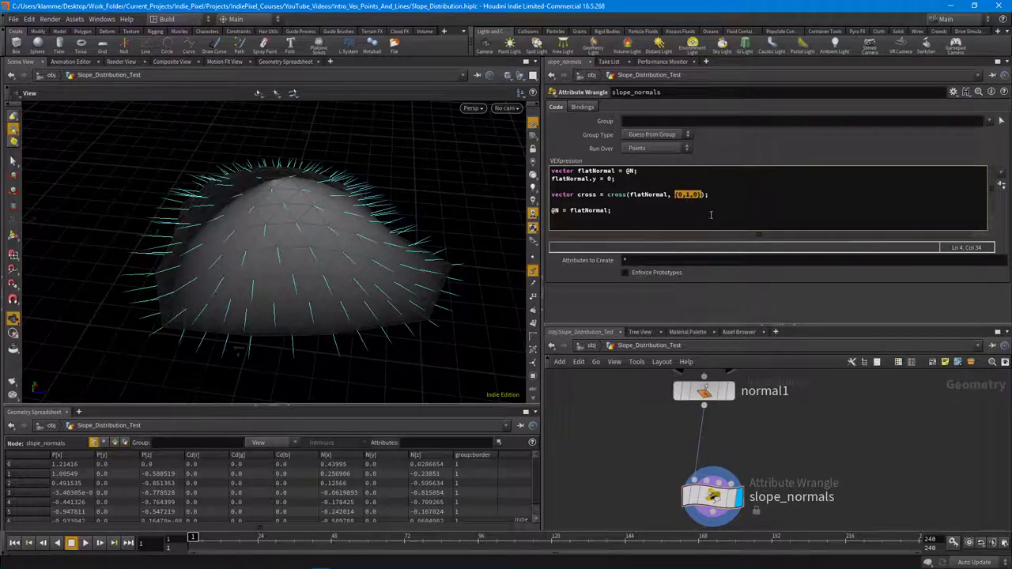
pyautogui.click(717, 198)
pyautogui.press('Down')
pyautogui.press('Left')
pyautogui.press('BackSpace')
pyautogui.press('BackSpace')
pyautogui.press('BackSpace')
pyautogui.press('BackSpace')
pyautogui.press('BackSpace')
pyautogui.press('BackSpace')
pyautogui.press('BackSpace')
pyautogui.press('BackSpace')
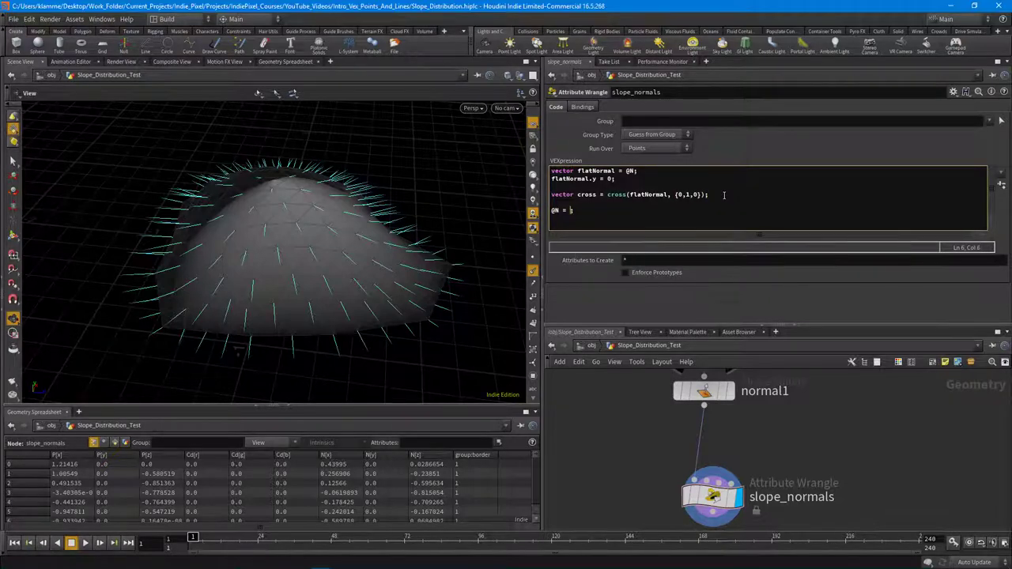
pyautogui.write('cross')
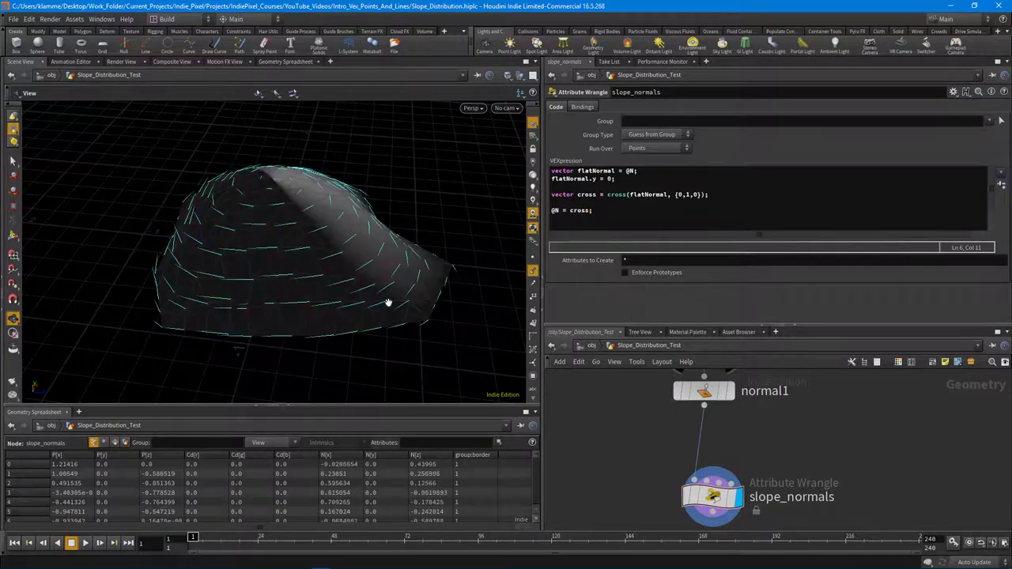
# Inspect the tangent normals around the mound and add blank lines after the cross line.
pyautogui.moveTo(388, 301); pyautogui.dragTo(198, 280)
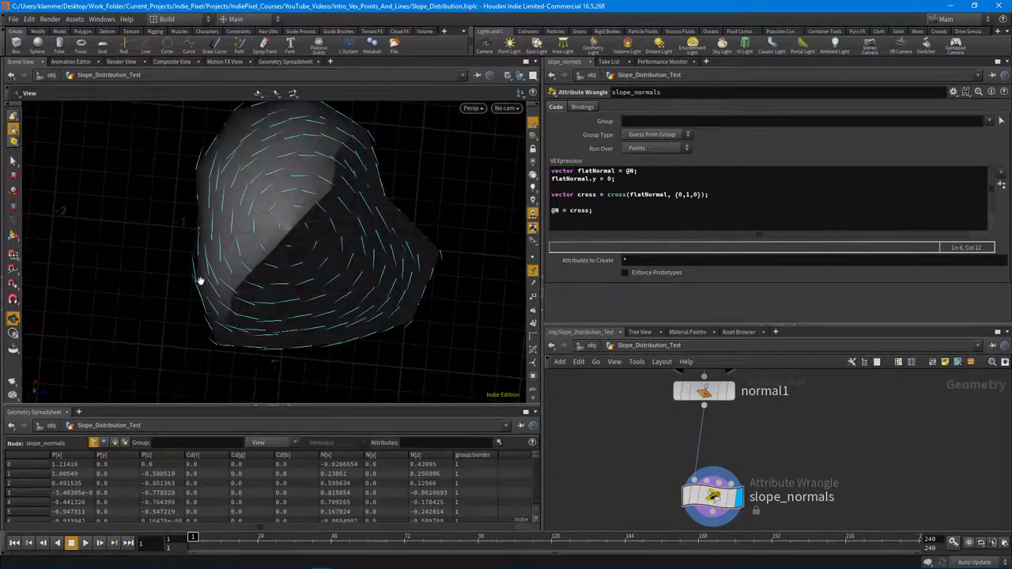
pyautogui.moveTo(268, 289); pyautogui.dragTo(419, 280)
pyautogui.moveTo(249, 314); pyautogui.dragTo(450, 230)
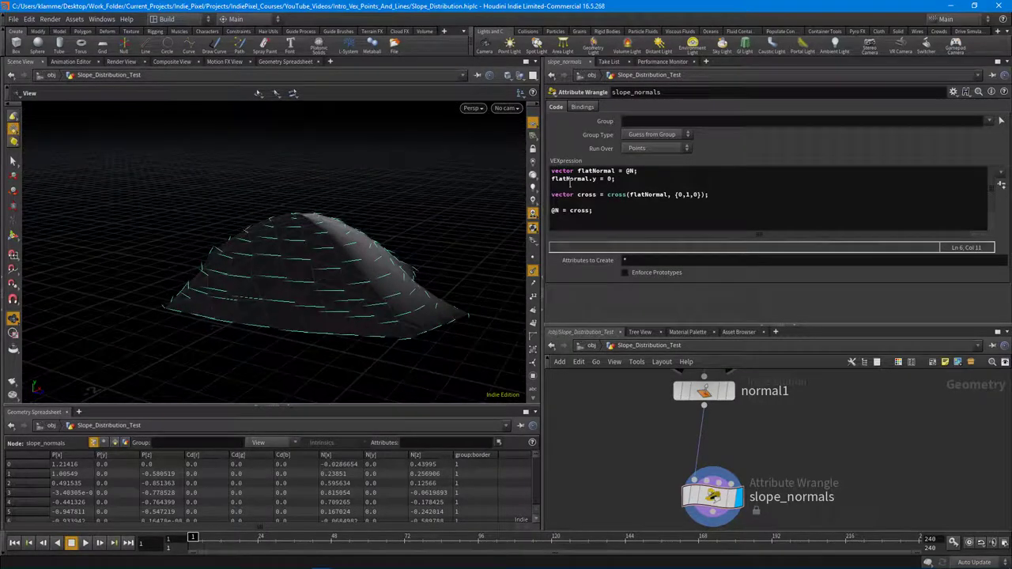
pyautogui.moveTo(324, 260); pyautogui.dragTo(278, 251)
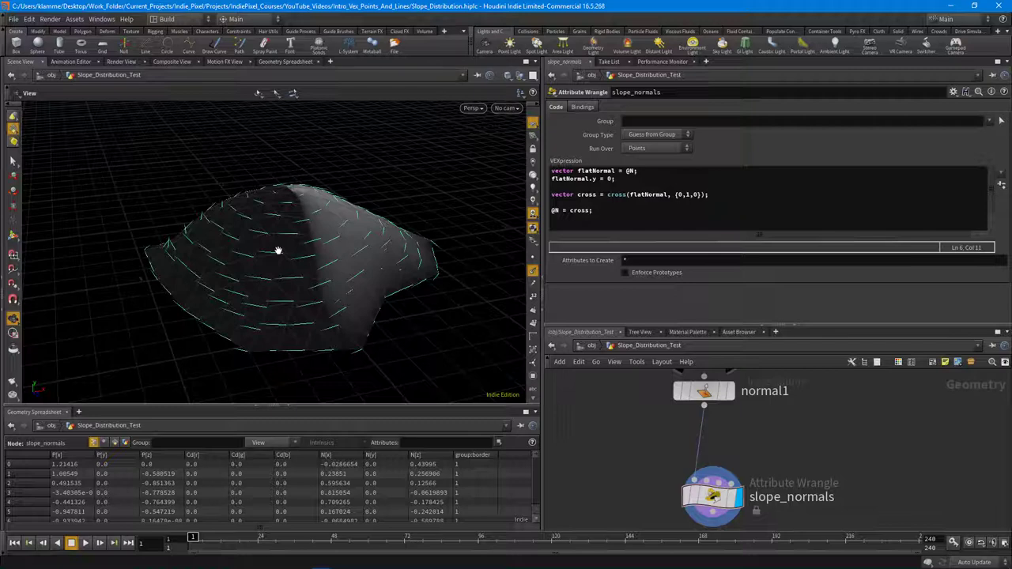
pyautogui.moveTo(288, 248); pyautogui.dragTo(283, 204)
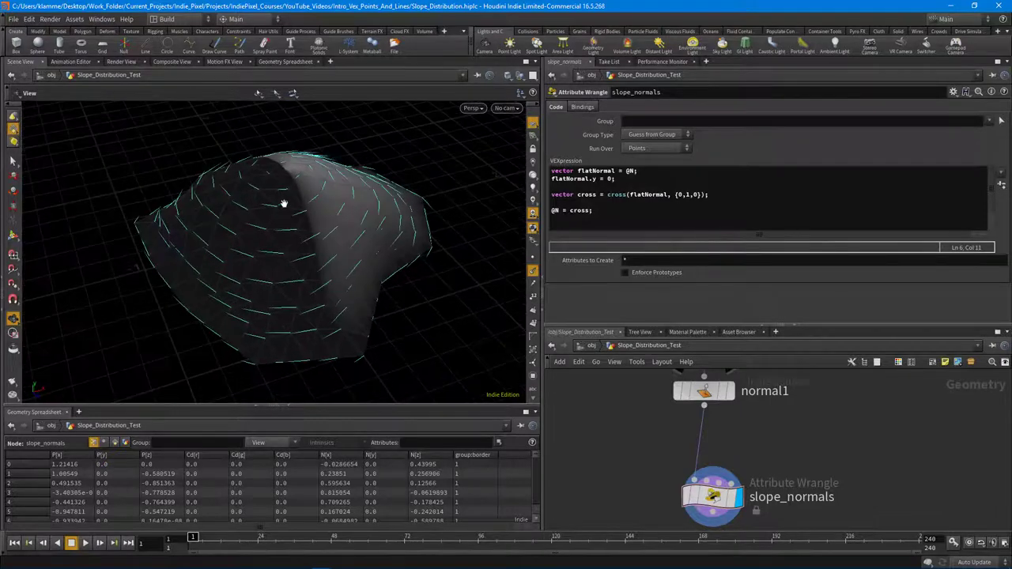
pyautogui.click(732, 196)
pyautogui.press('Return')
pyautogui.press('Return')
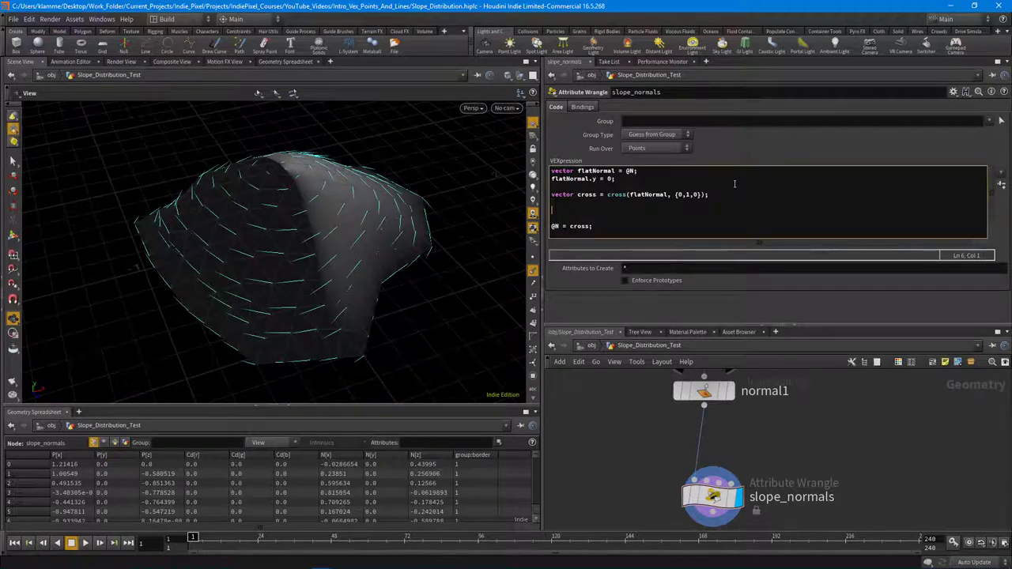
# Add vector slope = cross(@N, cross); and select cross in the final assignment.
pyautogui.write('vector slope = cross()@N, cross);')
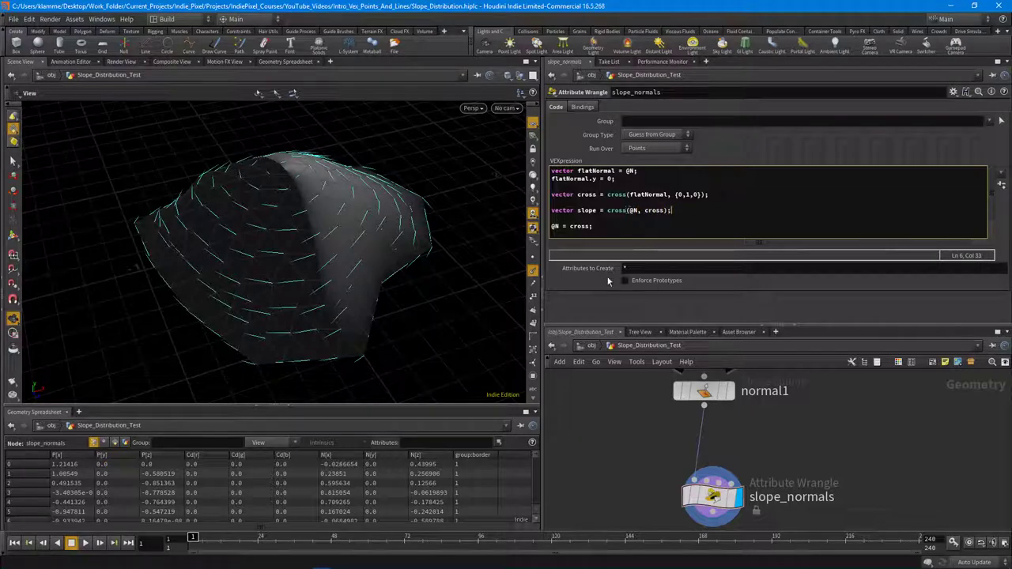
pyautogui.doubleClick(583, 226)
# Finish the last line as @N = slope;, inspect the slope normals, and enlarge the network area.
pyautogui.write('sl')
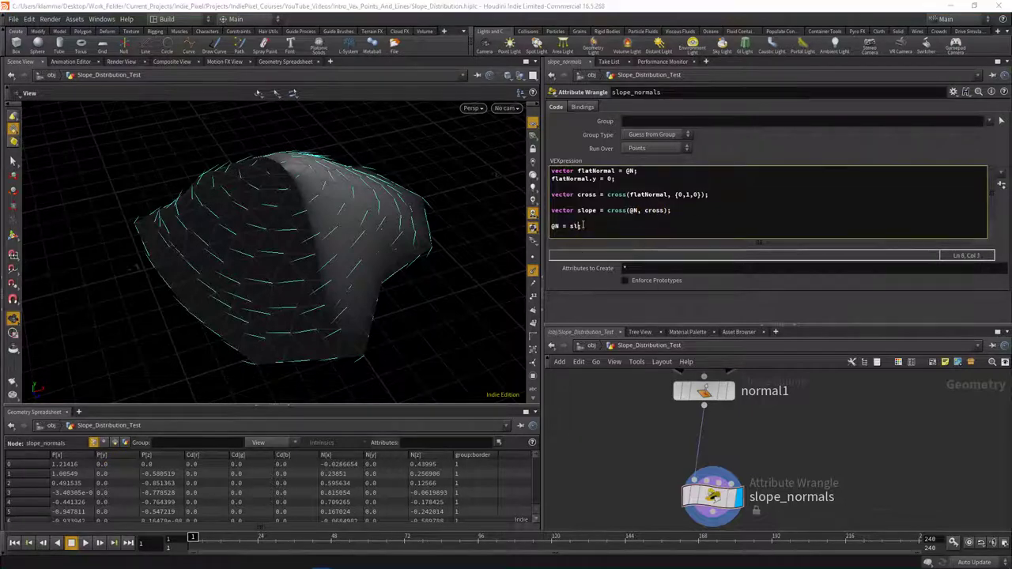
pyautogui.write('ope;')
pyautogui.click(596, 309)
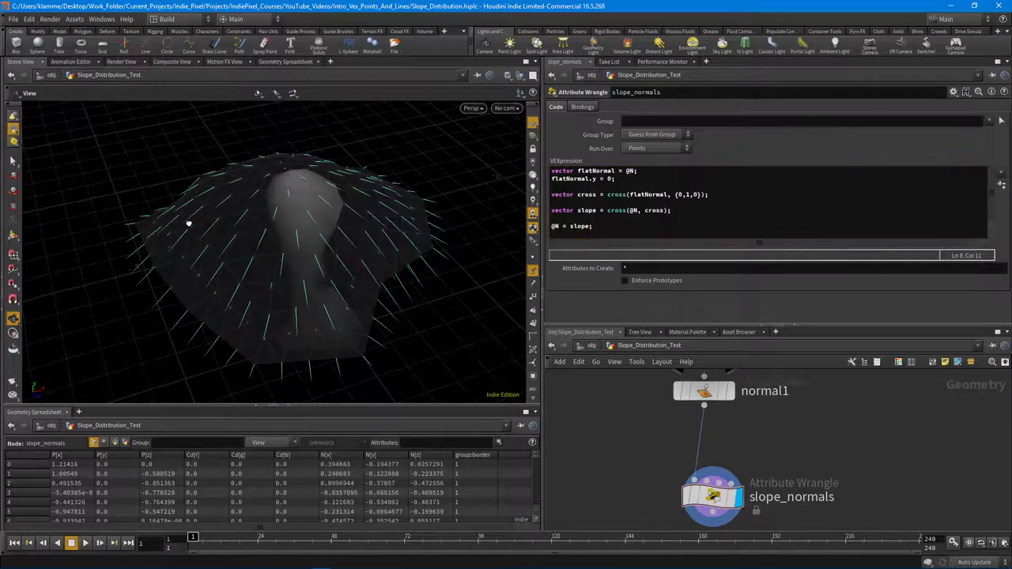
pyautogui.moveTo(188, 224); pyautogui.dragTo(335, 278)
pyautogui.moveTo(416, 192); pyautogui.dragTo(369, 171)
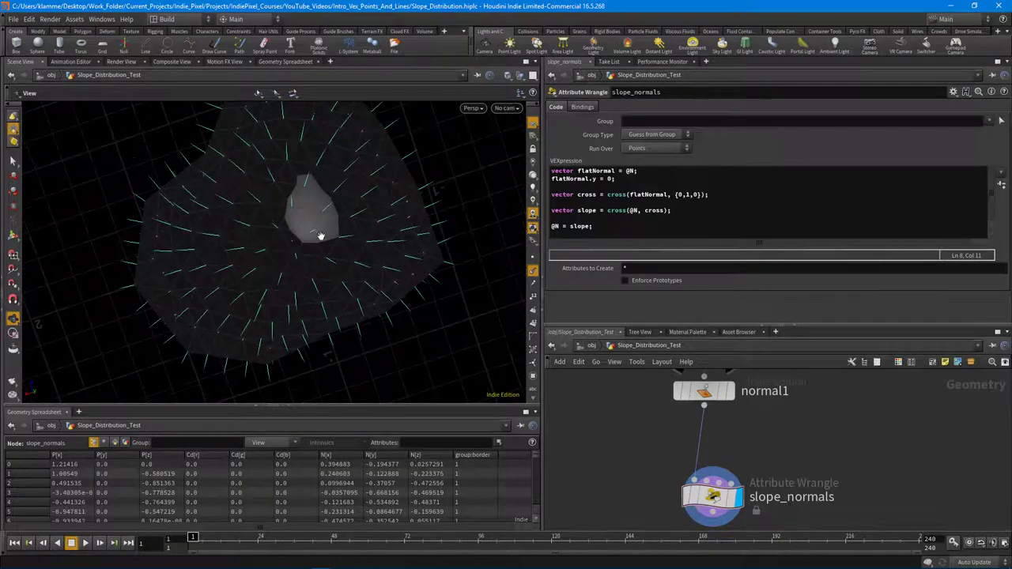
pyautogui.moveTo(320, 236); pyautogui.dragTo(280, 260)
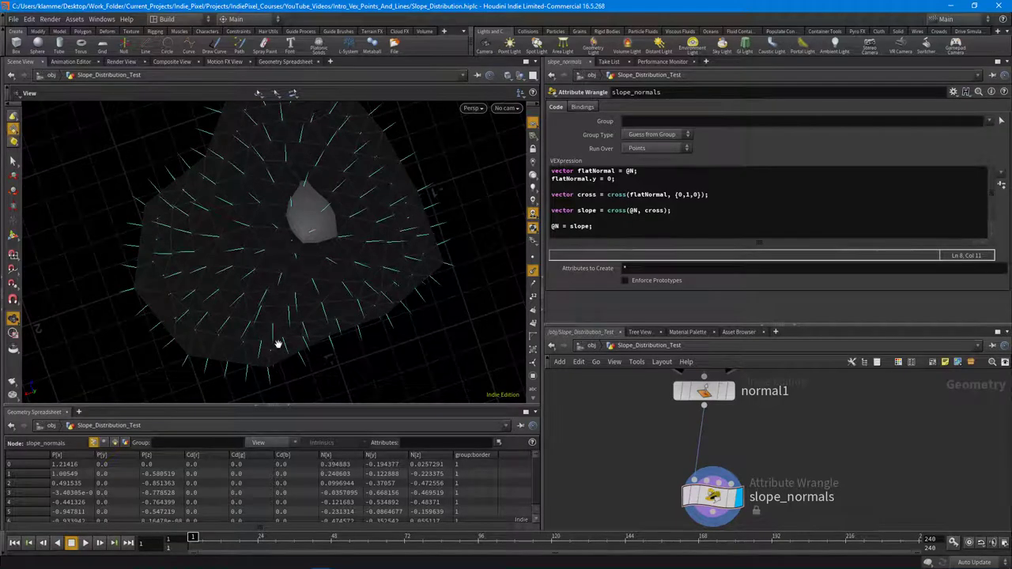
pyautogui.moveTo(412, 173); pyautogui.dragTo(236, 215)
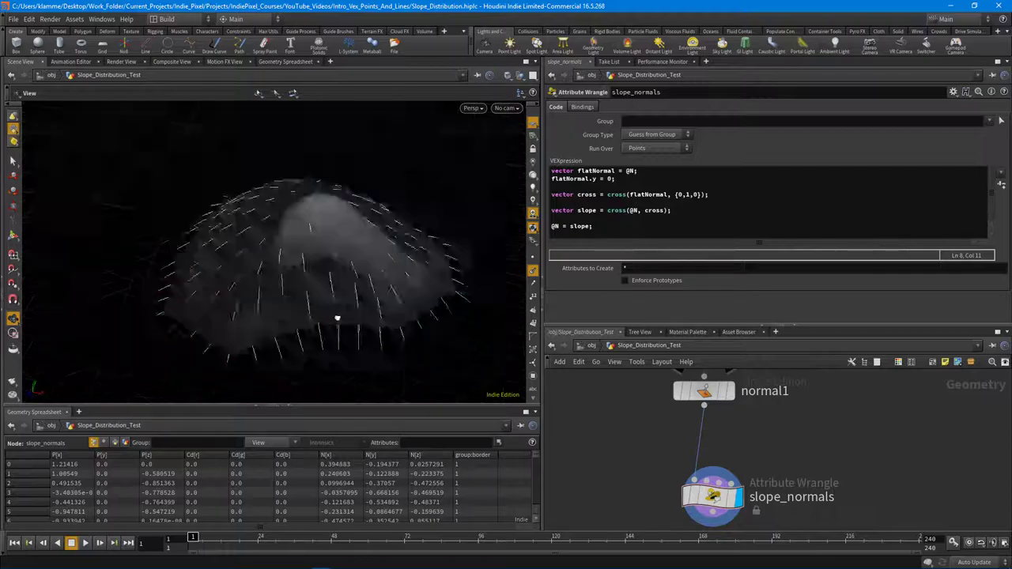
pyautogui.moveTo(326, 302); pyautogui.dragTo(262, 273)
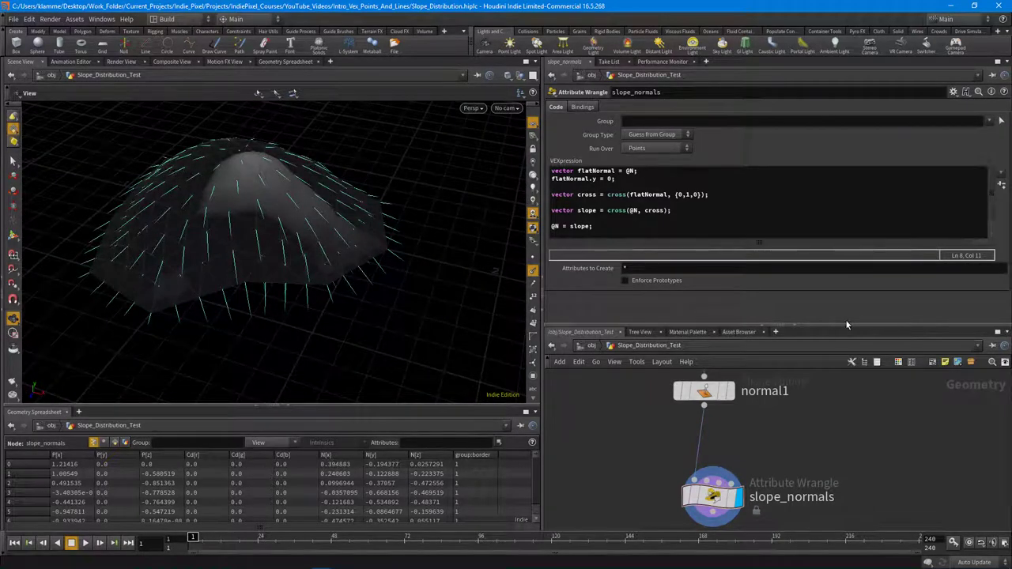
pyautogui.moveTo(841, 322); pyautogui.dragTo(839, 235)
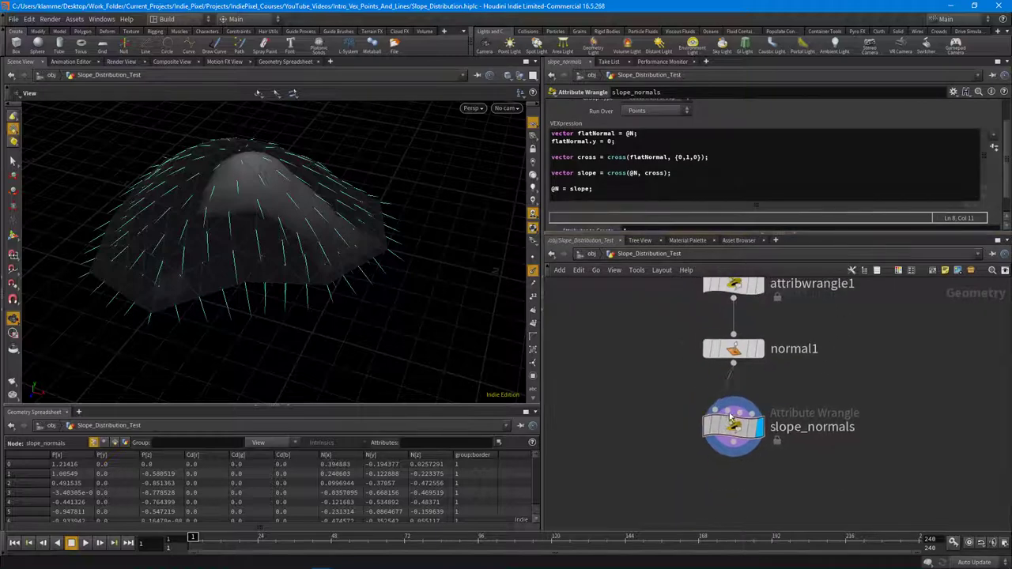
# Line up subnet1, normal1 and slope_normals neatly in the node chain.
pyautogui.moveTo(731, 417); pyautogui.dragTo(729, 460, button='middle')
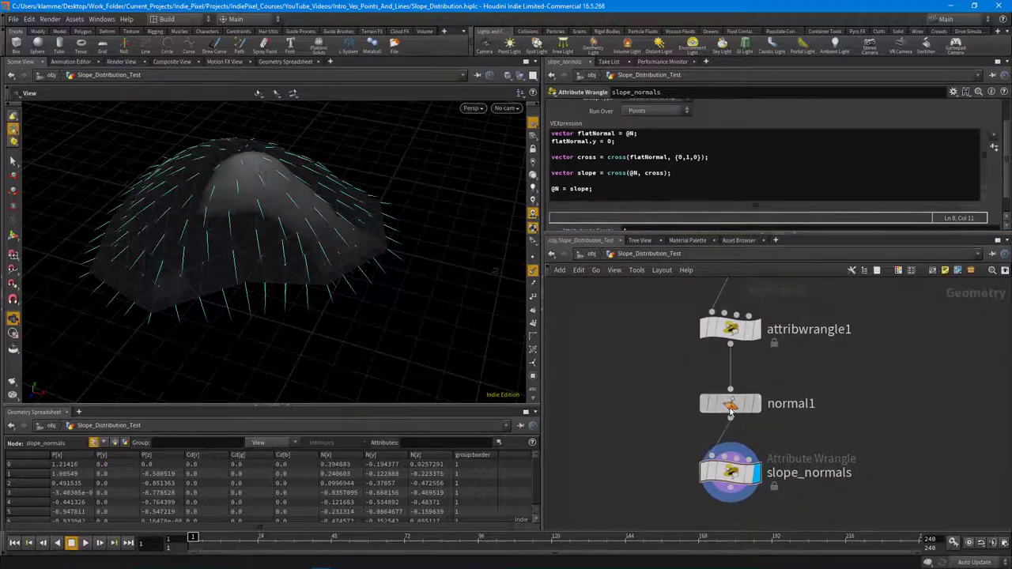
pyautogui.moveTo(730, 412); pyautogui.dragTo(730, 404)
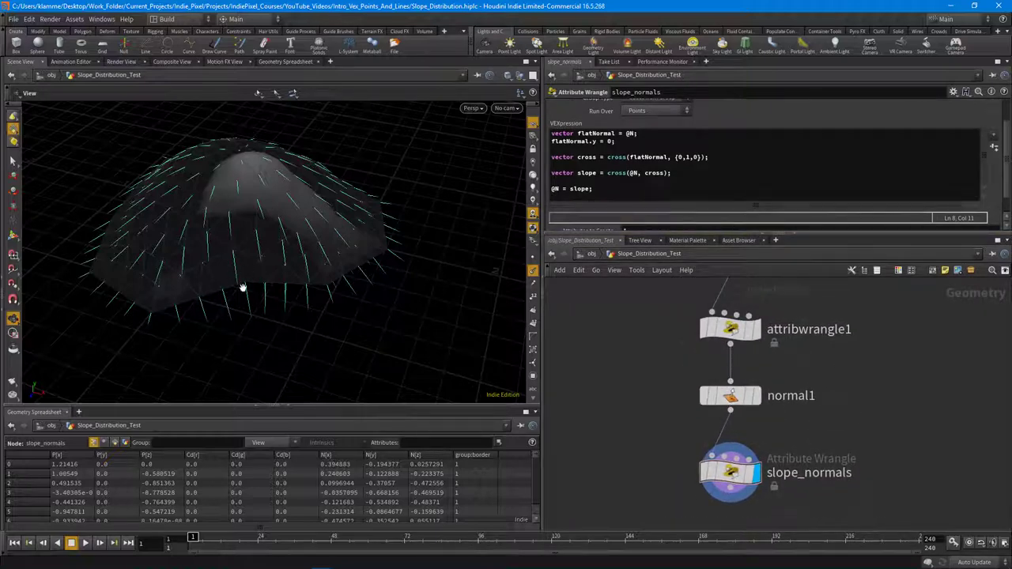
pyautogui.press('h')
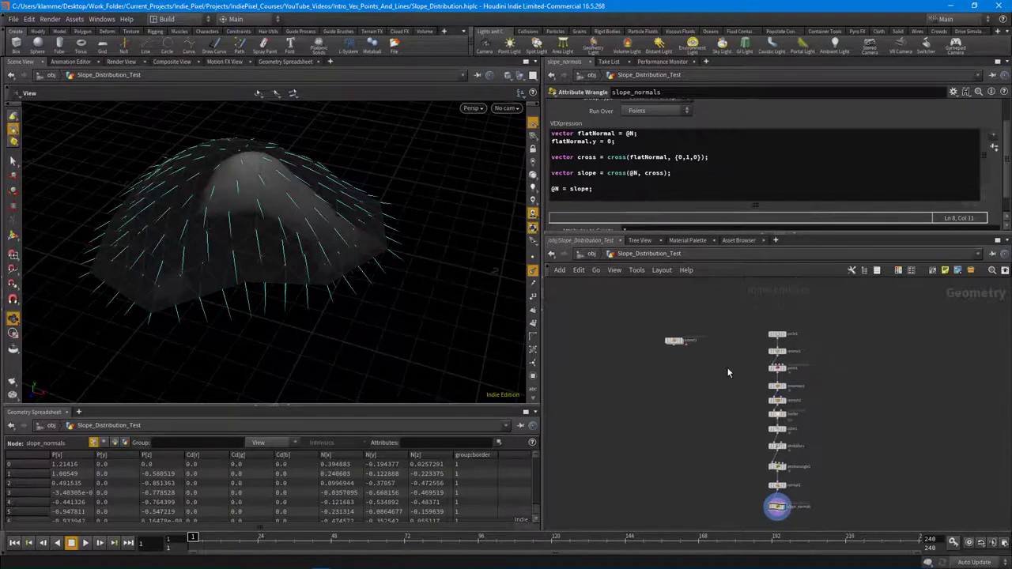
pyautogui.moveTo(674, 340); pyautogui.dragTo(653, 339)
pyautogui.moveTo(716, 481); pyautogui.dragTo(720, 398, button='middle')
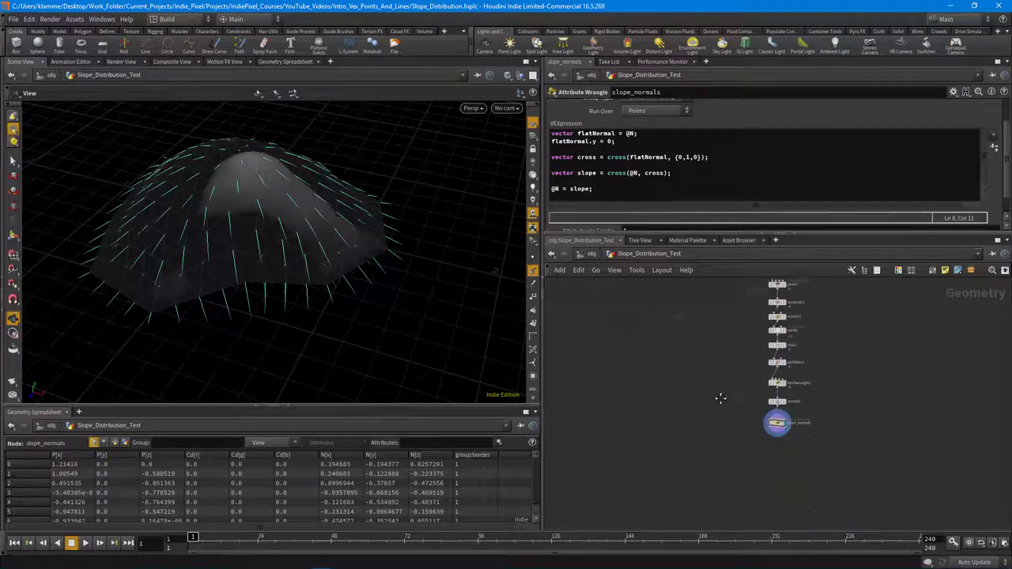
pyautogui.scroll(6, 783, 411)
pyautogui.moveTo(753, 470); pyautogui.dragTo(753, 462)
pyautogui.moveTo(849, 477); pyautogui.dragTo(840, 393, button='middle')
# Add the missing semicolon to the last code line and check the updated normals.
pyautogui.moveTo(332, 206); pyautogui.dragTo(301, 284)
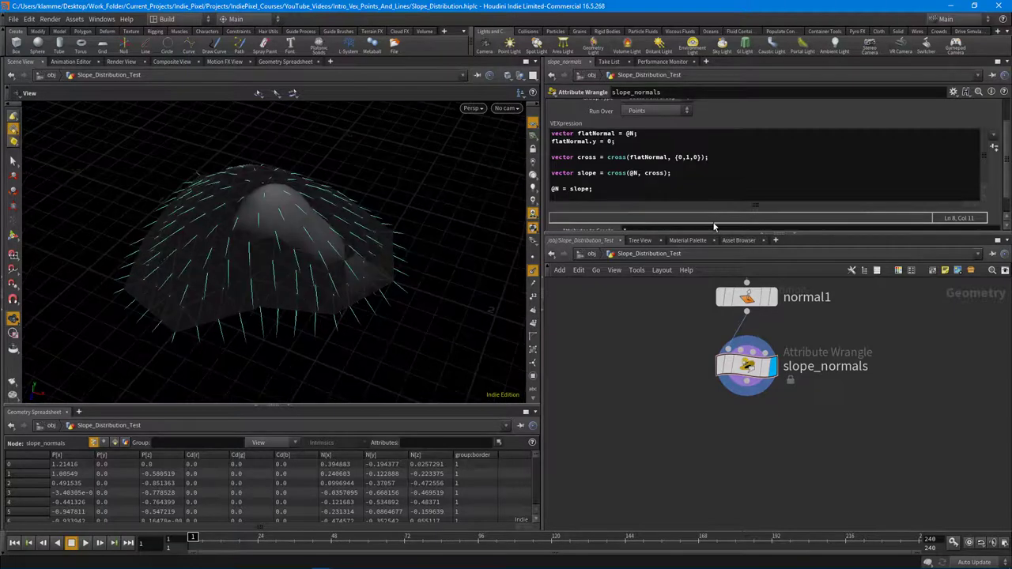
pyautogui.click(604, 189)
pyautogui.write(';')
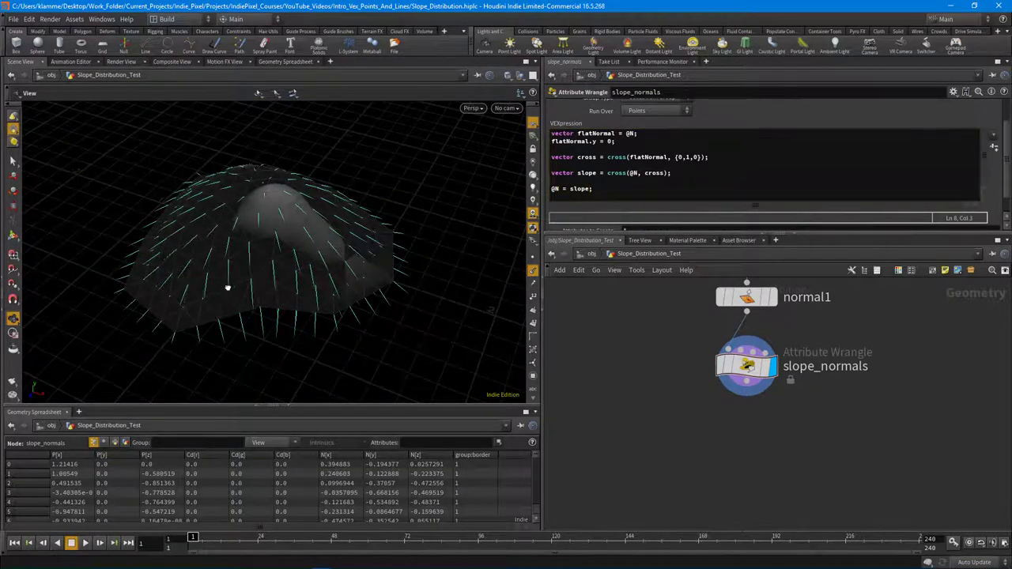
pyautogui.moveTo(226, 287); pyautogui.dragTo(371, 221)
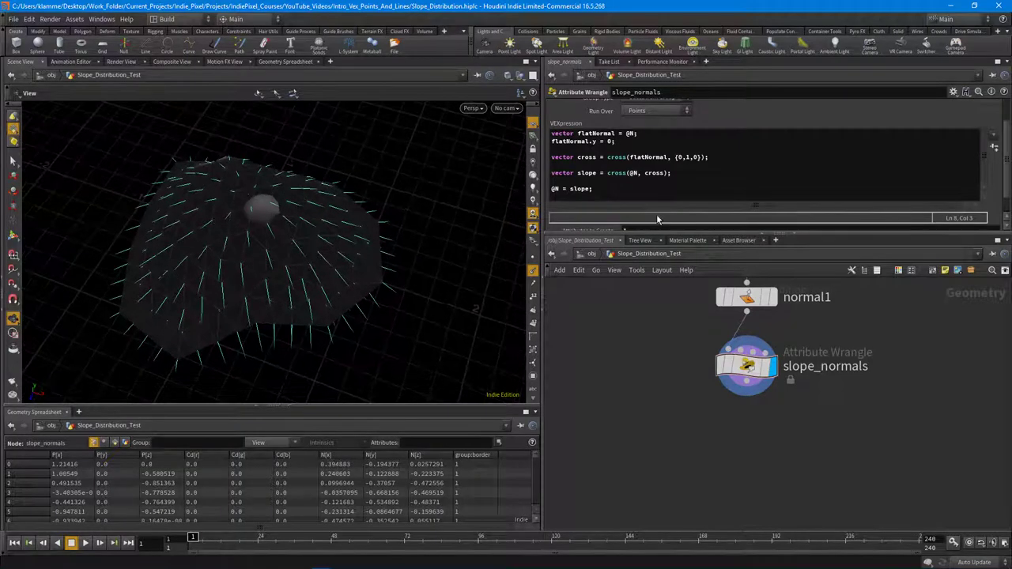
# Wrap cross(@N, cross) in normalize() on the slope line, closing the parenthesis so it cooks.
pyautogui.click(607, 173)
pyautogui.write('normaliz')
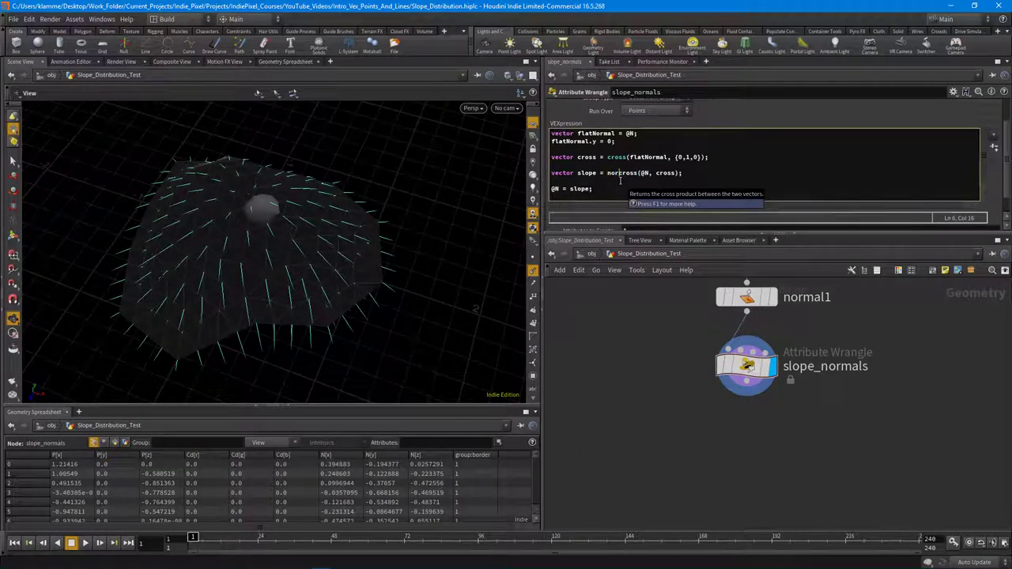
pyautogui.write('e(')
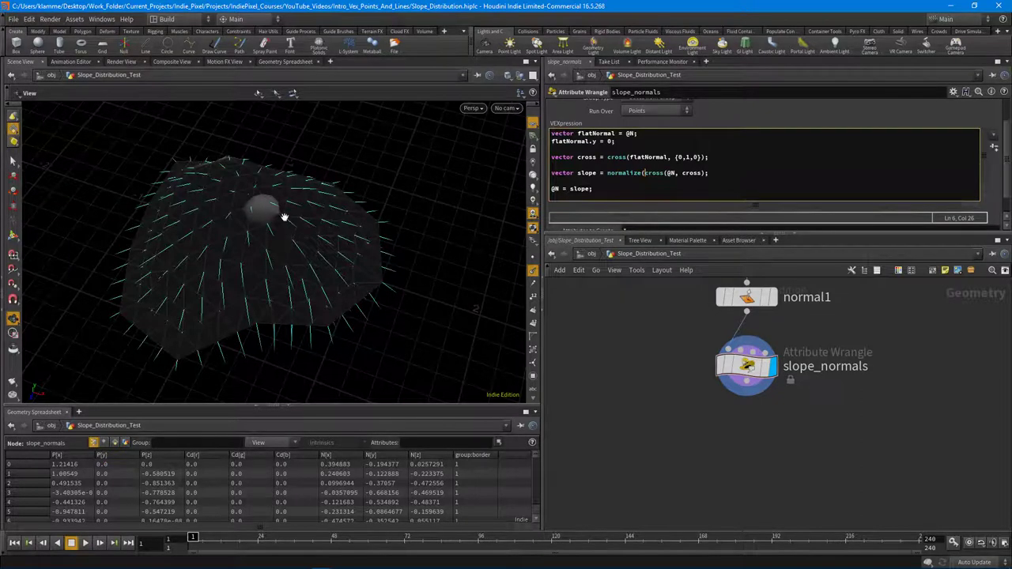
pyautogui.click(316, 244)
pyautogui.moveTo(316, 244); pyautogui.dragTo(318, 238)
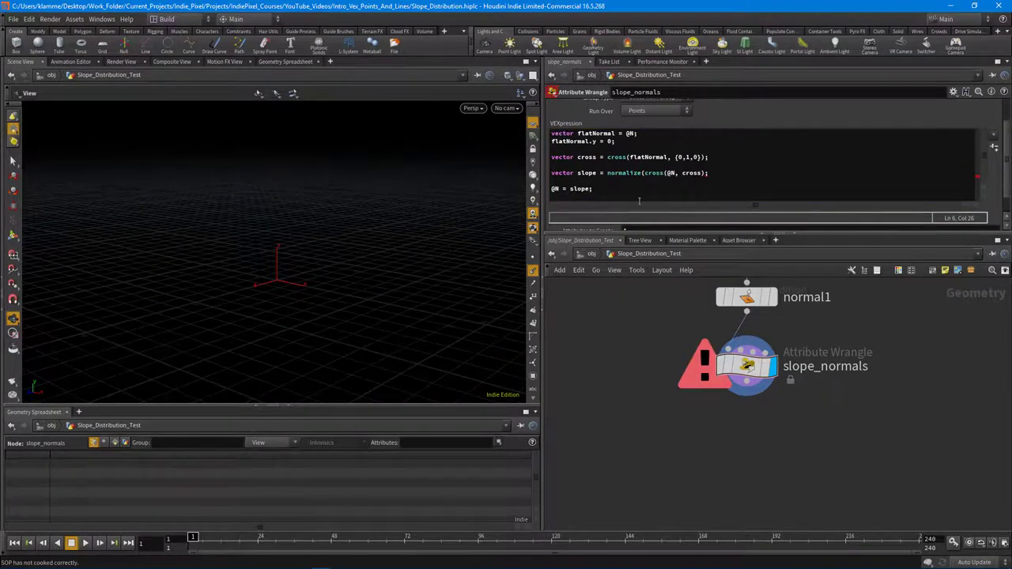
pyautogui.click(708, 173)
pyautogui.write(')')
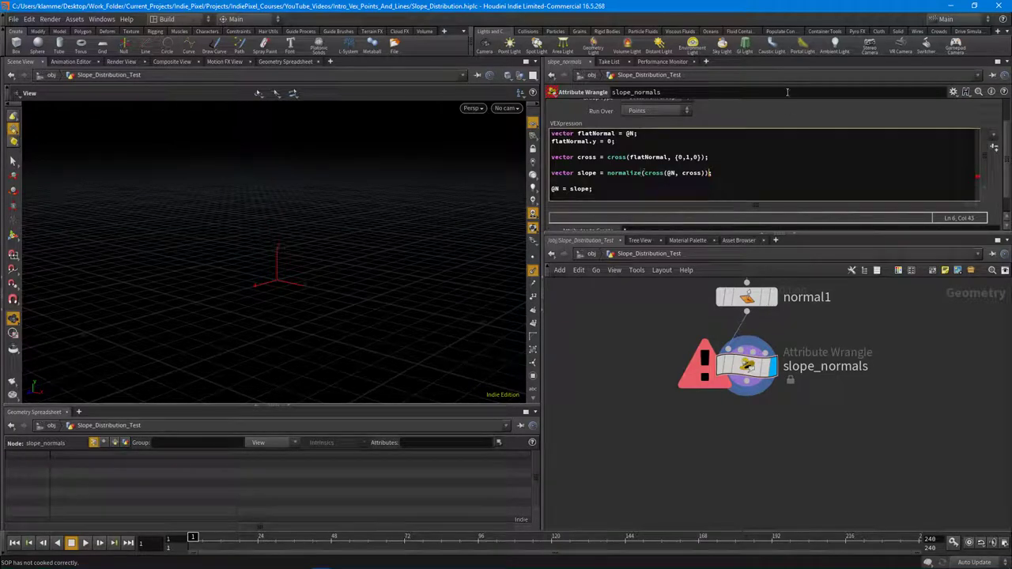
pyautogui.click(780, 115)
pyautogui.moveTo(240, 207); pyautogui.dragTo(316, 261)
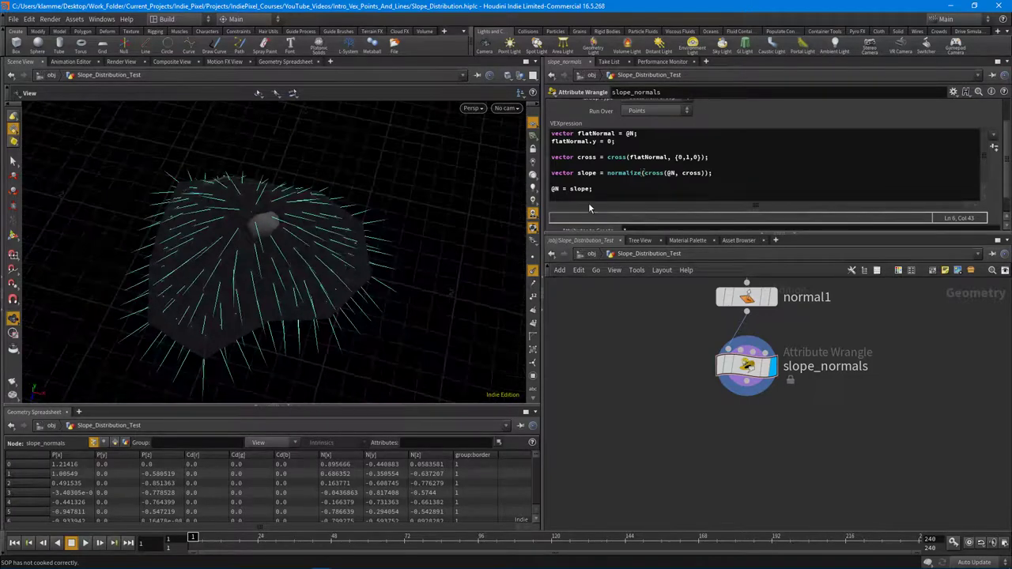
pyautogui.click(586, 196)
pyautogui.press('BackSpace')
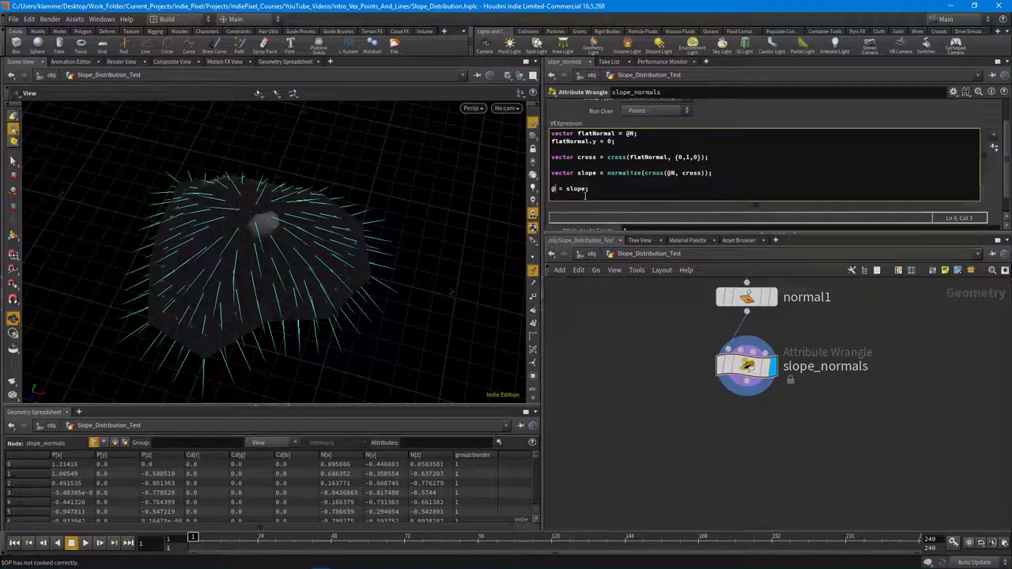
pyautogui.write('Cd')
pyautogui.click(772, 106)
pyautogui.moveTo(385, 298); pyautogui.dragTo(426, 273)
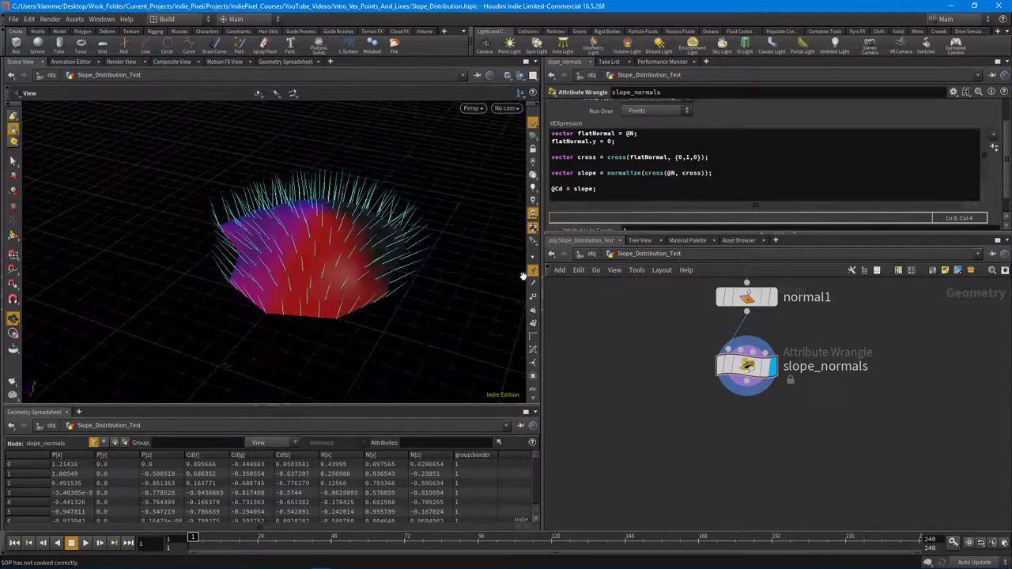
pyautogui.click(532, 271)
pyautogui.moveTo(483, 293); pyautogui.dragTo(411, 285)
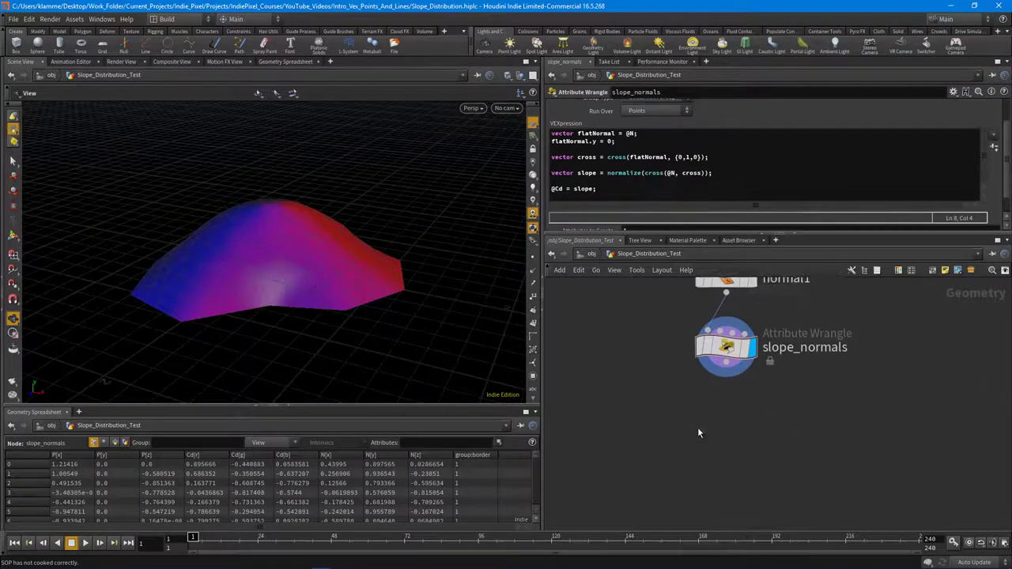
# Add an Attribute Wrangle node through the 'wrang' node search.
pyautogui.press('Tab')
pyautogui.write('wrang')
pyautogui.press('Return')
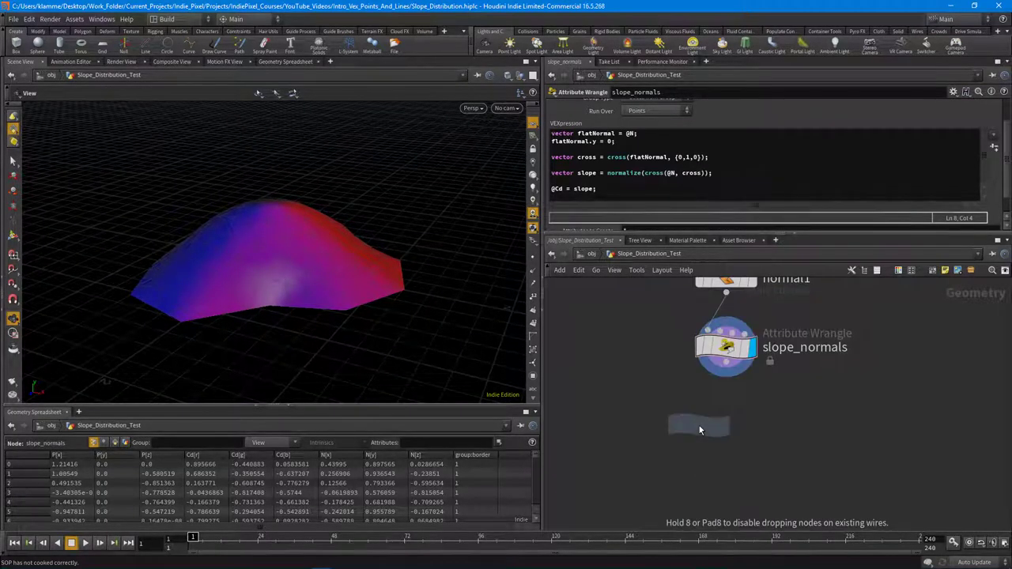
# Place the new wrangle below slope_normals and wire slope_normals into it.
pyautogui.click(729, 430)
pyautogui.click(726, 376)
pyautogui.click(717, 405)
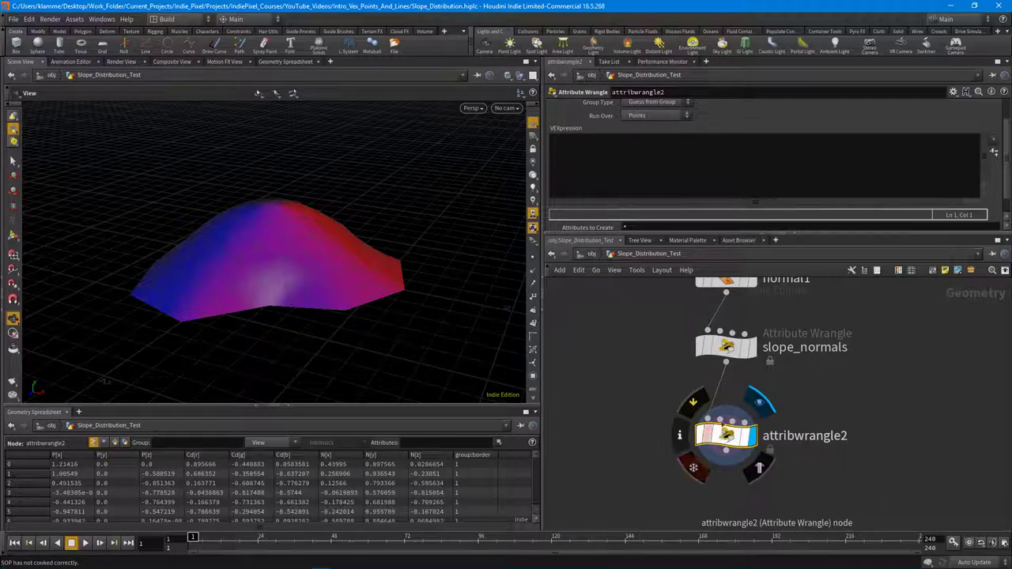
# Rename the wrangle density_area and begin its code with 'vector'.
pyautogui.doubleClick(838, 435)
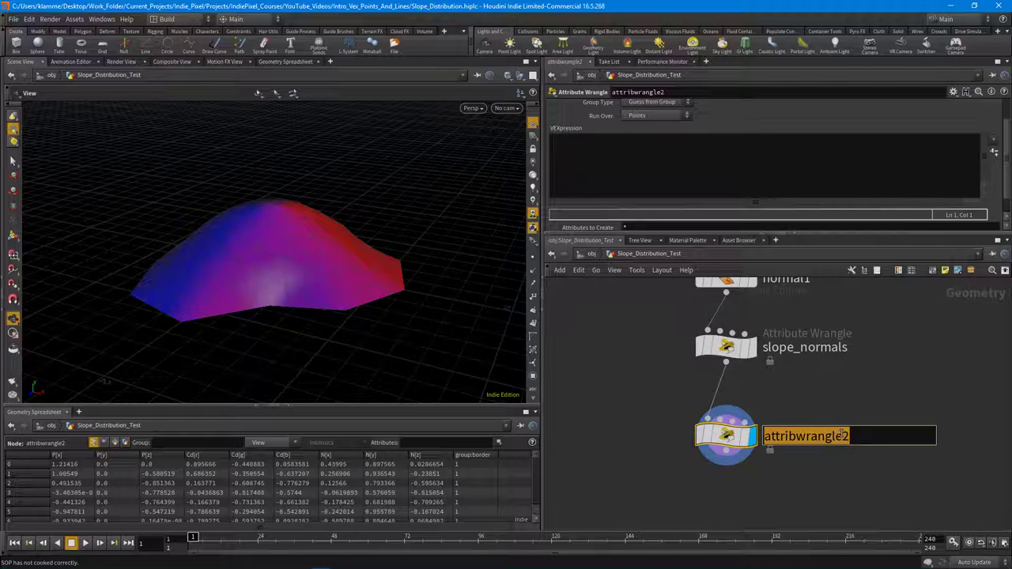
pyautogui.write('density')
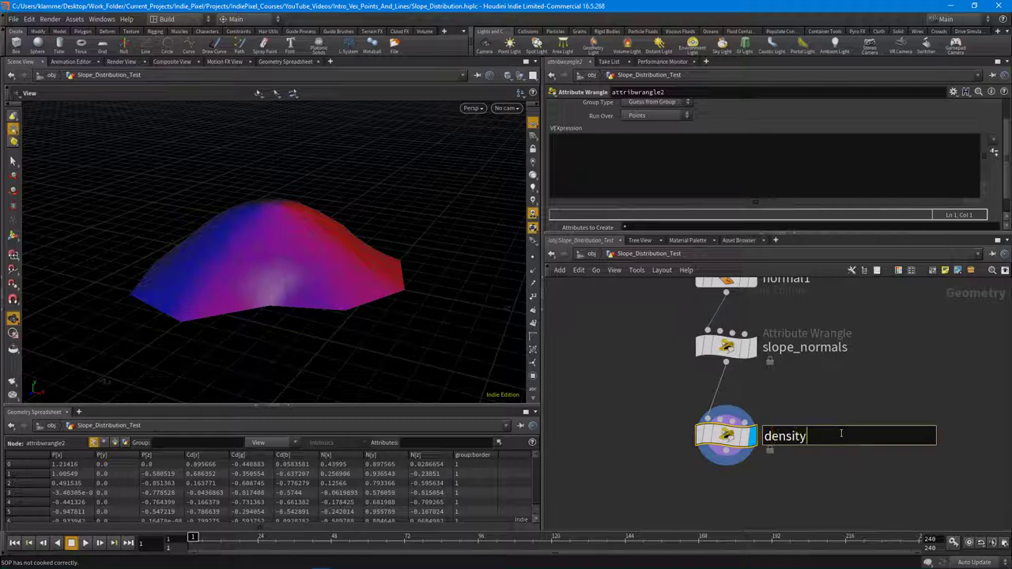
pyautogui.write('_area')
pyautogui.press('Return')
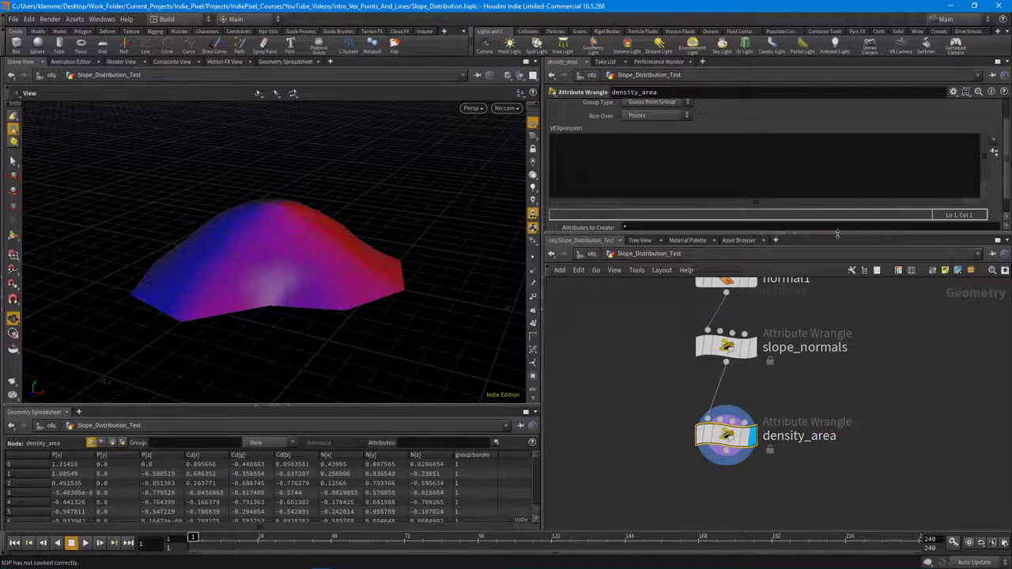
pyautogui.click(665, 213)
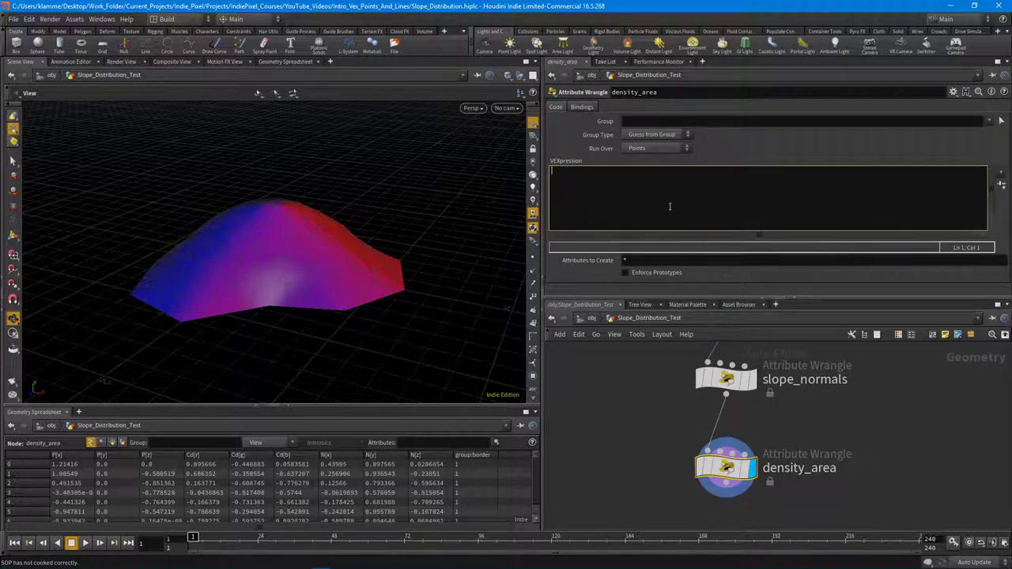
pyautogui.write('vector')
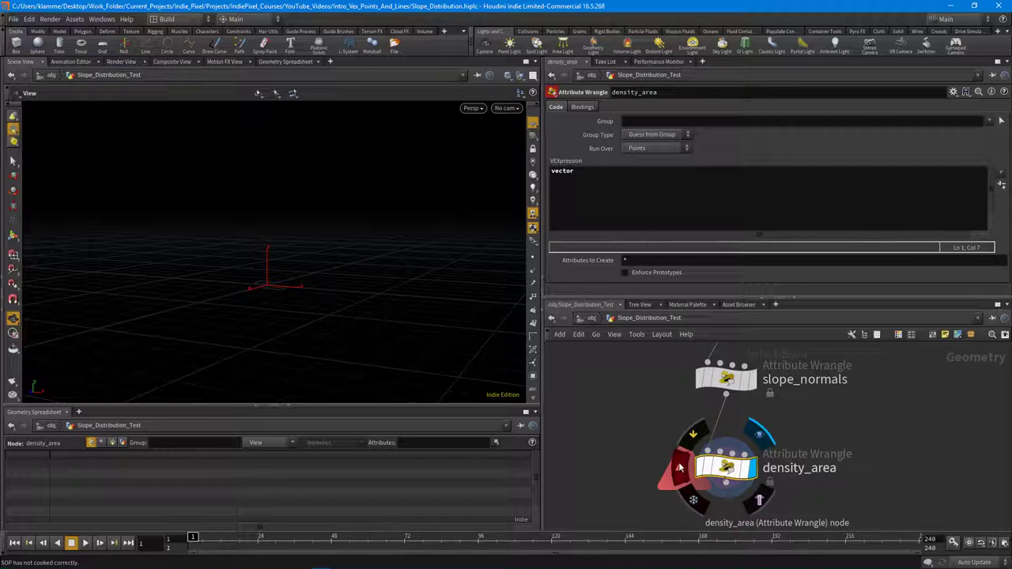
# Declare size = getbbox_size(0) in the density_area code.
pyautogui.click(619, 174)
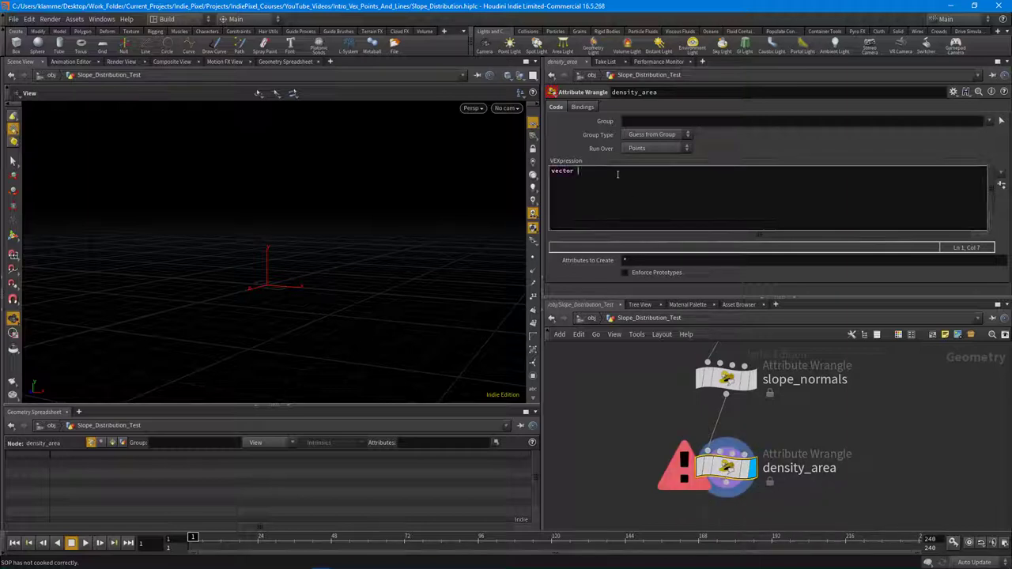
pyautogui.write('size = ')
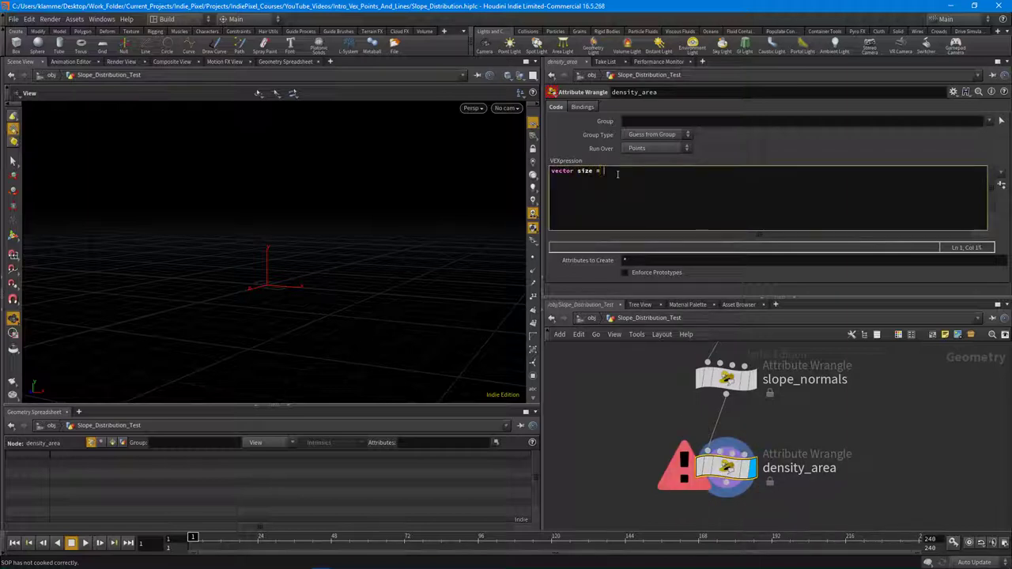
pyautogui.write('get')
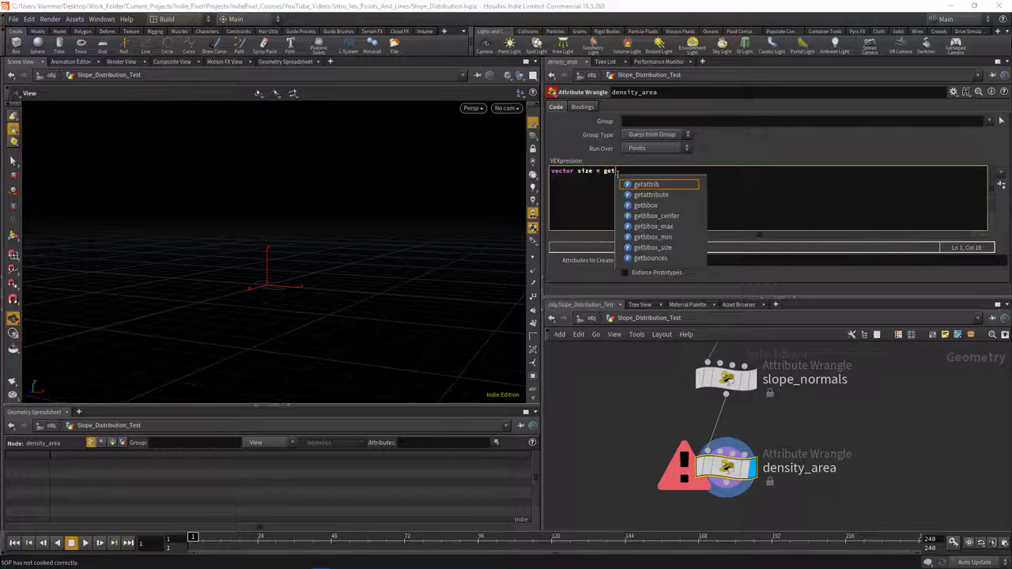
pyautogui.press('Down')
pyautogui.press('Down')
pyautogui.press('Down')
pyautogui.press('Down')
pyautogui.press('Down')
pyautogui.press('Down')
pyautogui.press('Return')
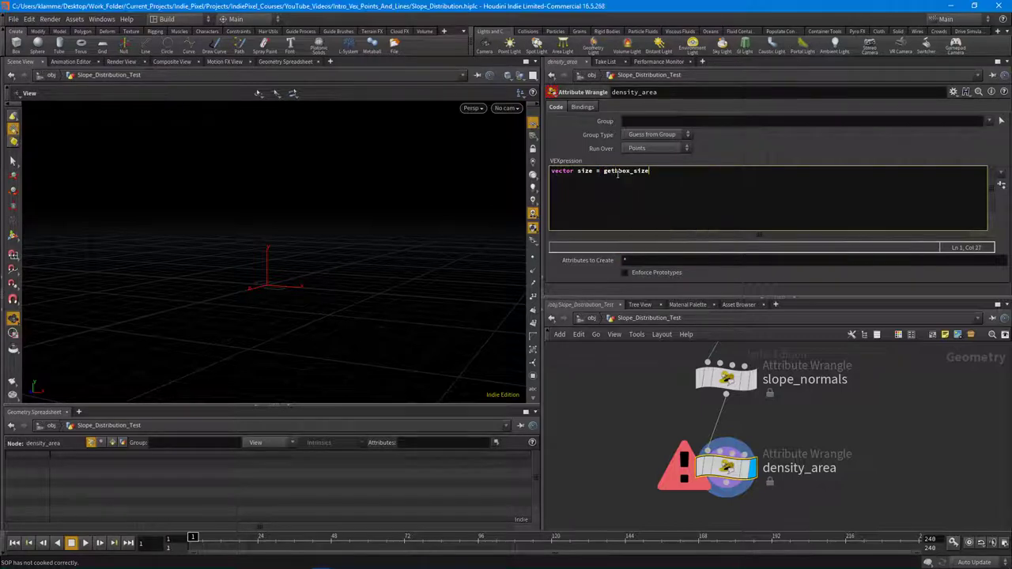
pyautogui.write('(0);')
pyautogui.moveTo(287, 282); pyautogui.dragTo(310, 324)
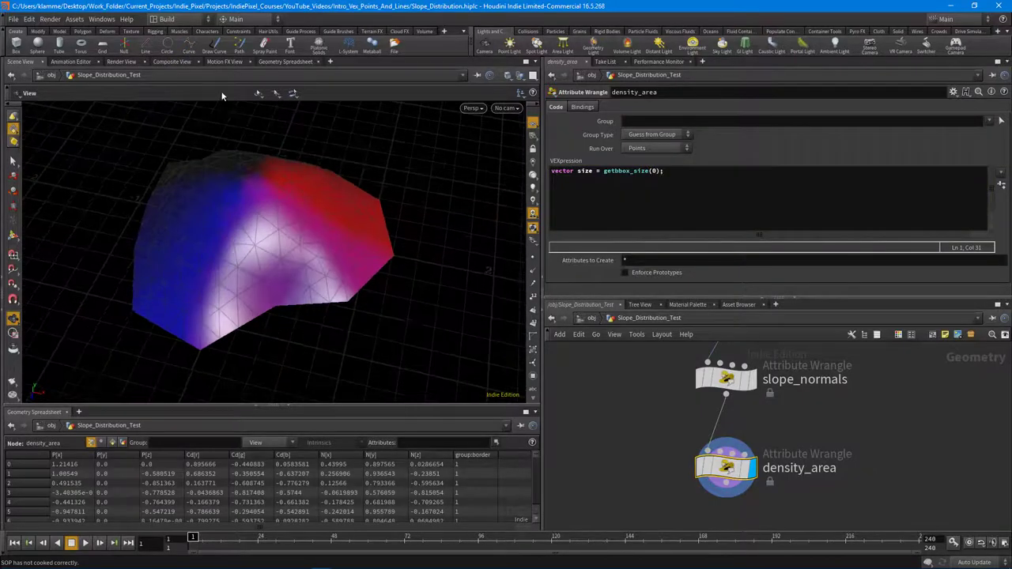
pyautogui.moveTo(343, 355); pyautogui.dragTo(246, 267)
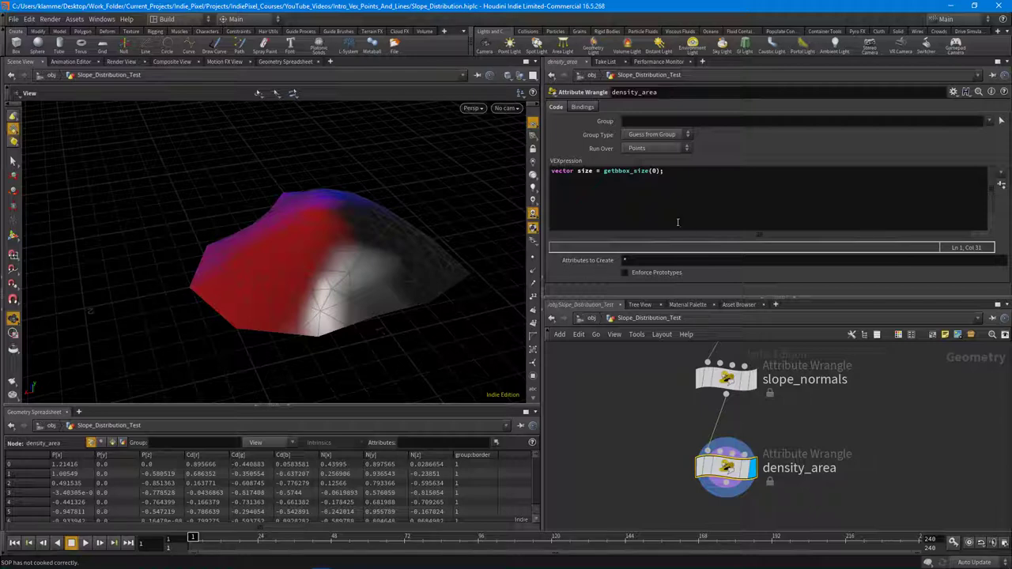
pyautogui.click(679, 170)
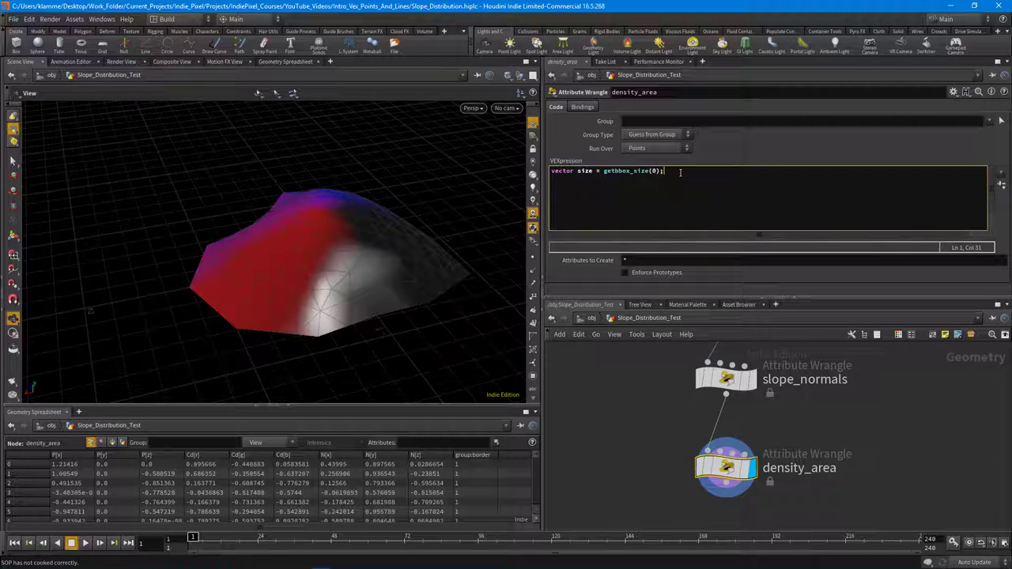
pyautogui.press('Return')
pyautogui.write('d = @P.y/size.y;')
# Wrap the height expression in fit01 with 0, 1, chf("Min"), chf("Max") and create spare parameters.
pyautogui.moveTo(332, 269); pyautogui.dragTo(279, 328)
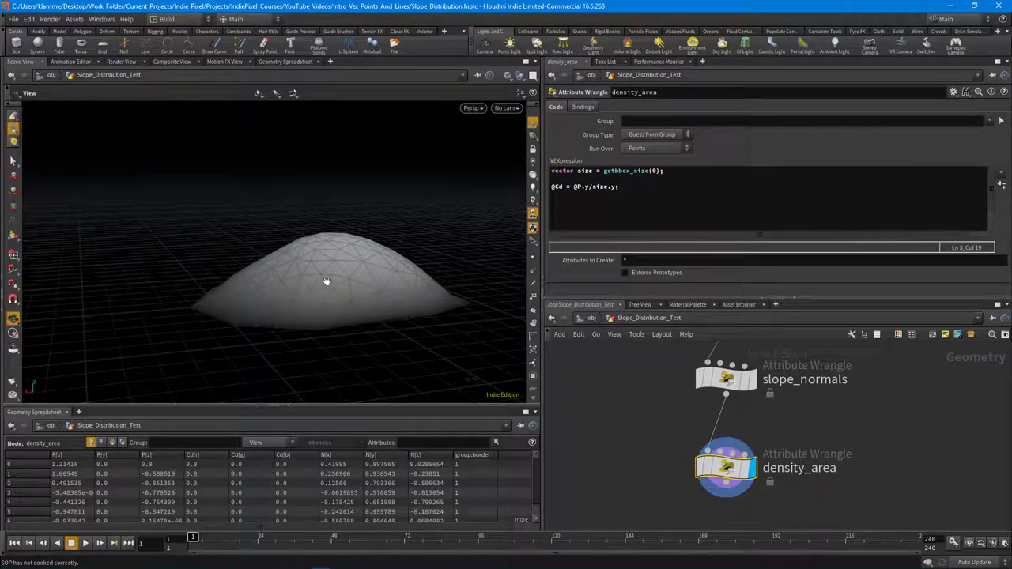
pyautogui.moveTo(328, 279); pyautogui.dragTo(541, 226)
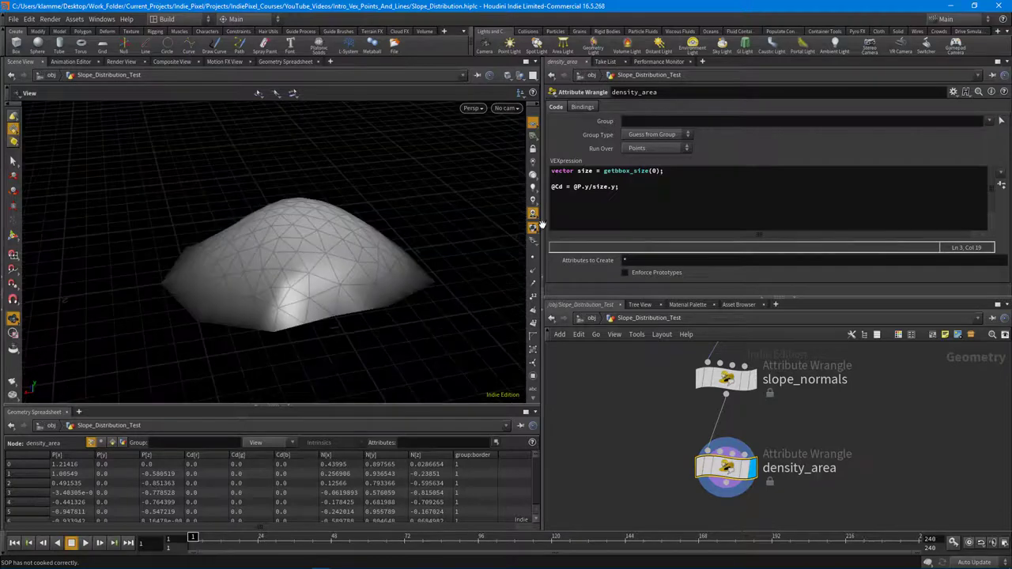
pyautogui.click(630, 191)
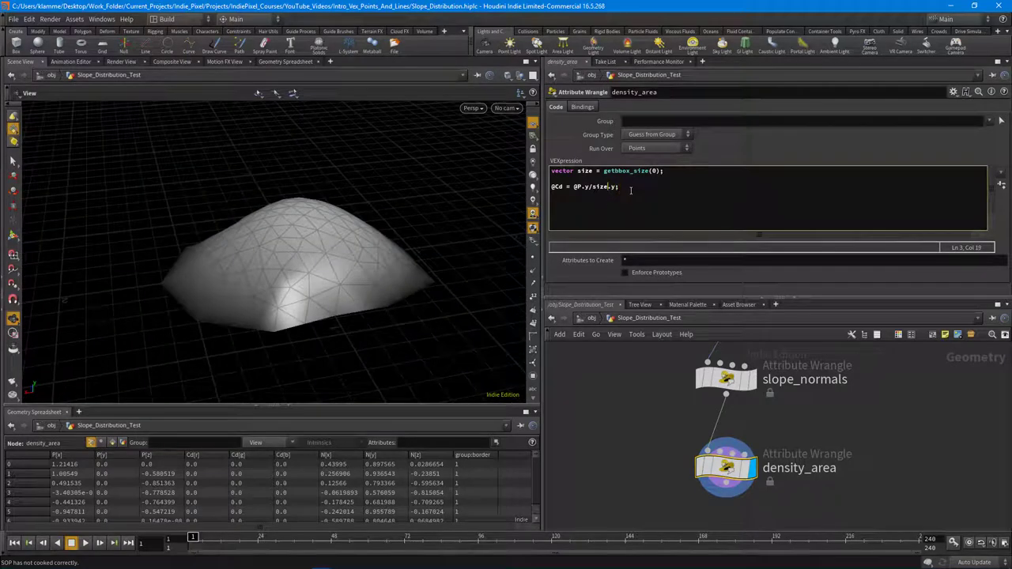
pyautogui.press('Left')
pyautogui.press('Left')
pyautogui.press('Left')
pyautogui.press('Left')
pyautogui.press('Left')
pyautogui.press('Left')
pyautogui.write('fit01')
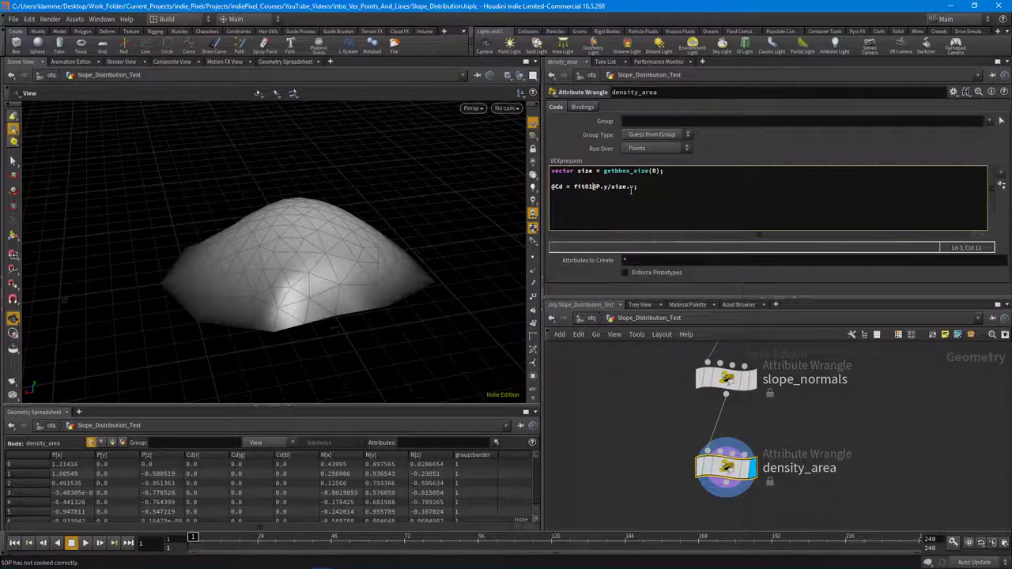
pyautogui.write('(')
pyautogui.press('Right')
pyautogui.write('0, 1, ch')
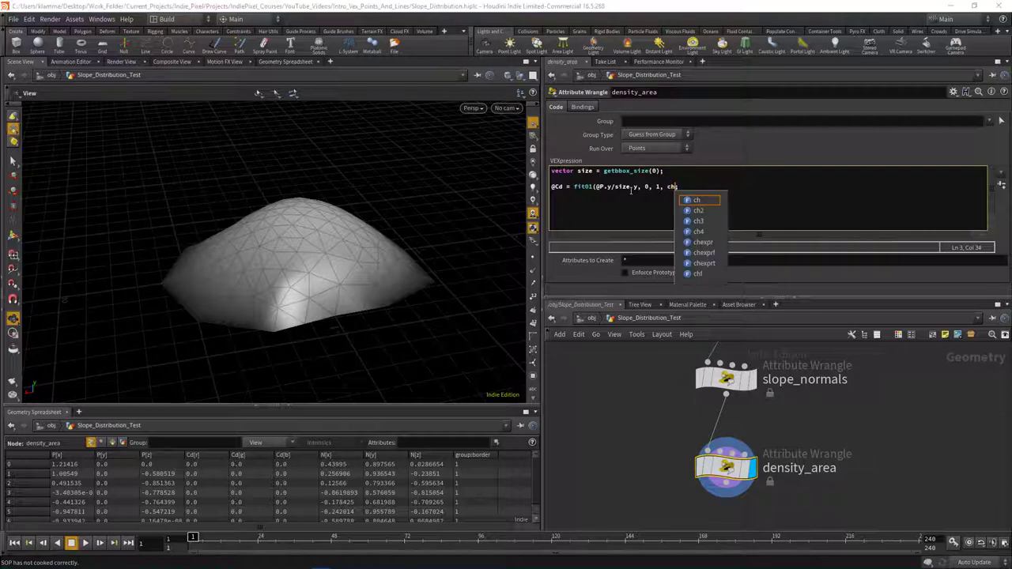
pyautogui.write('f("')
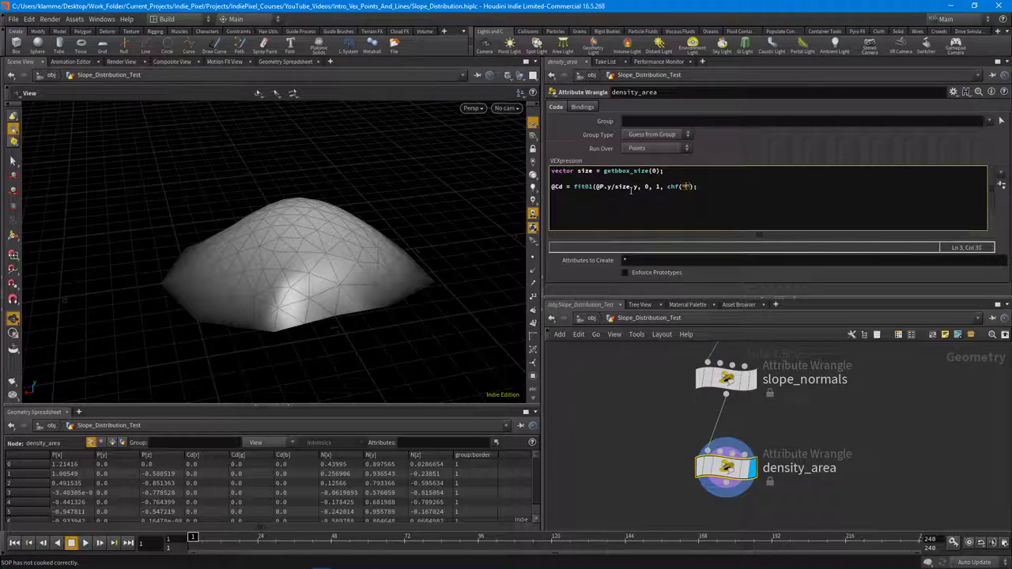
pyautogui.write('Min')
pyautogui.write(', chf("M')
pyautogui.write('Max')
pyautogui.press('End')
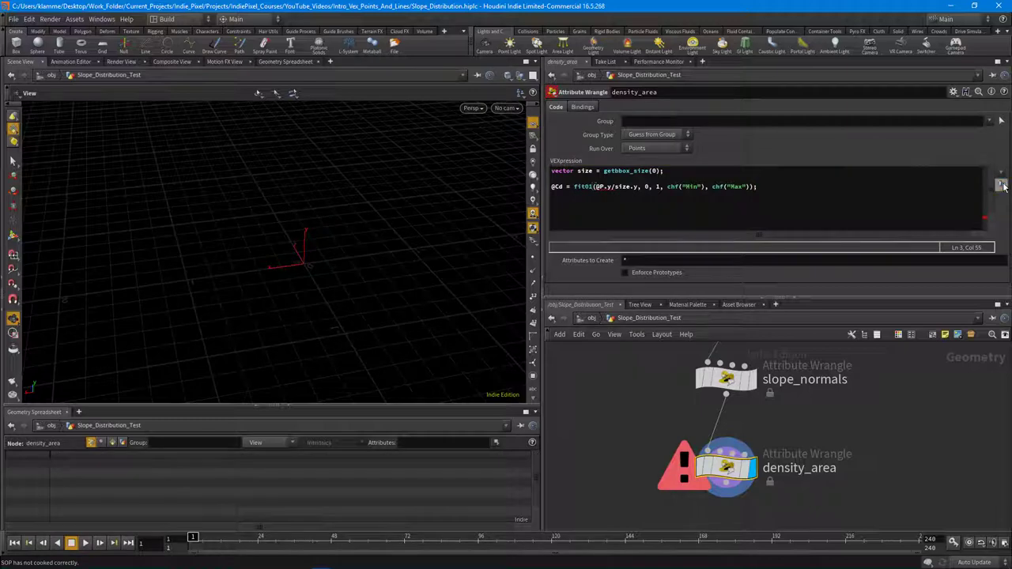
pyautogui.click(1001, 184)
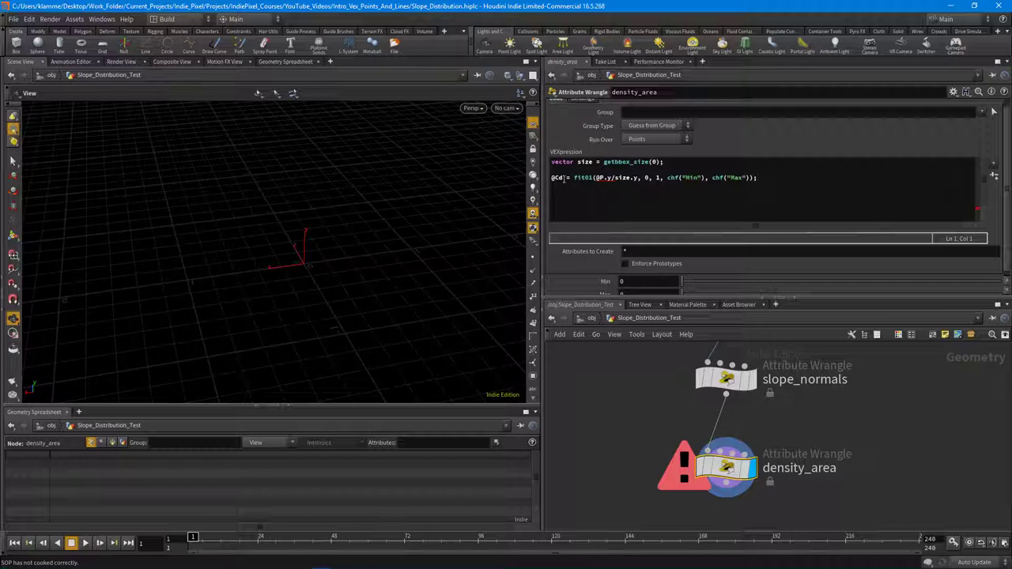
# Change fit01 to fit so density_area cooks without error.
pyautogui.click(614, 178)
pyautogui.press('Left')
pyautogui.press('Left')
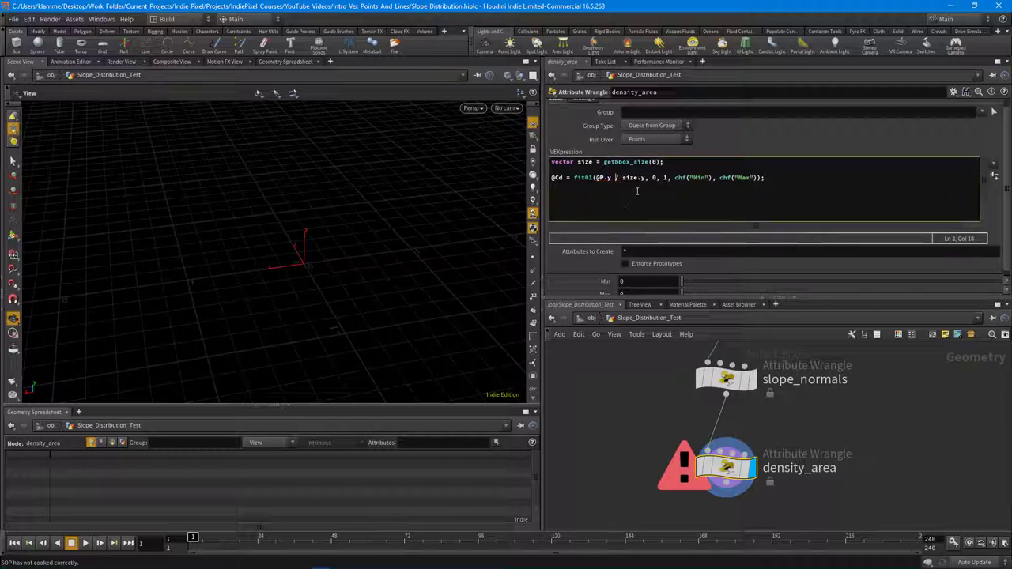
pyautogui.click(797, 142)
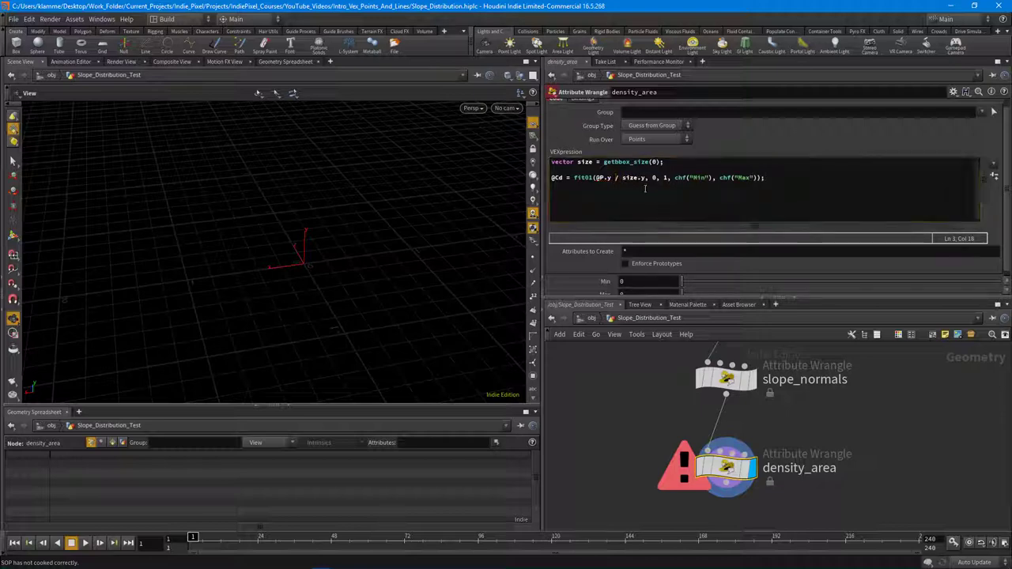
pyautogui.click(838, 411)
pyautogui.scroll(3, 759, 442)
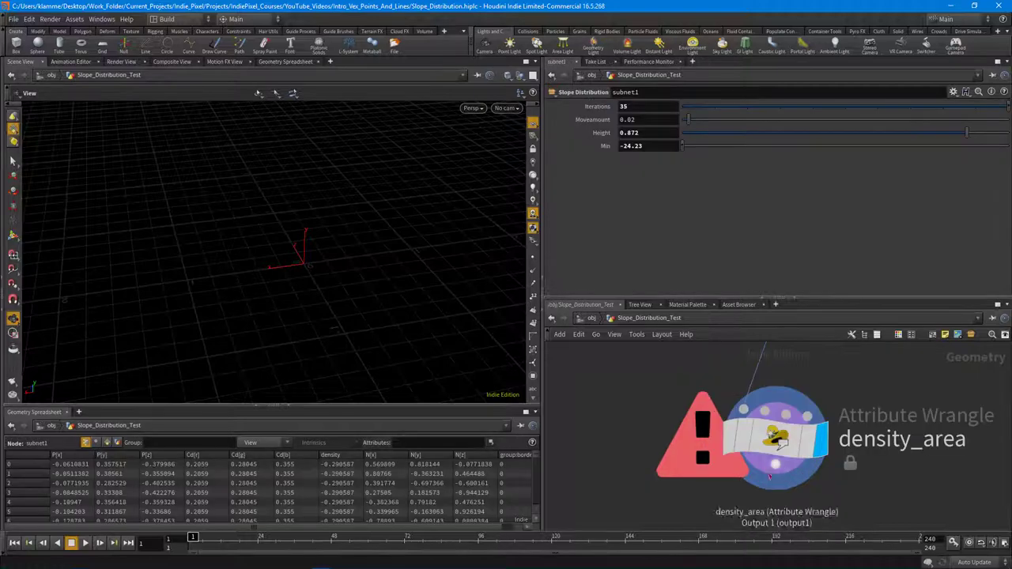
pyautogui.scroll(-5, 771, 447)
pyautogui.click(768, 445)
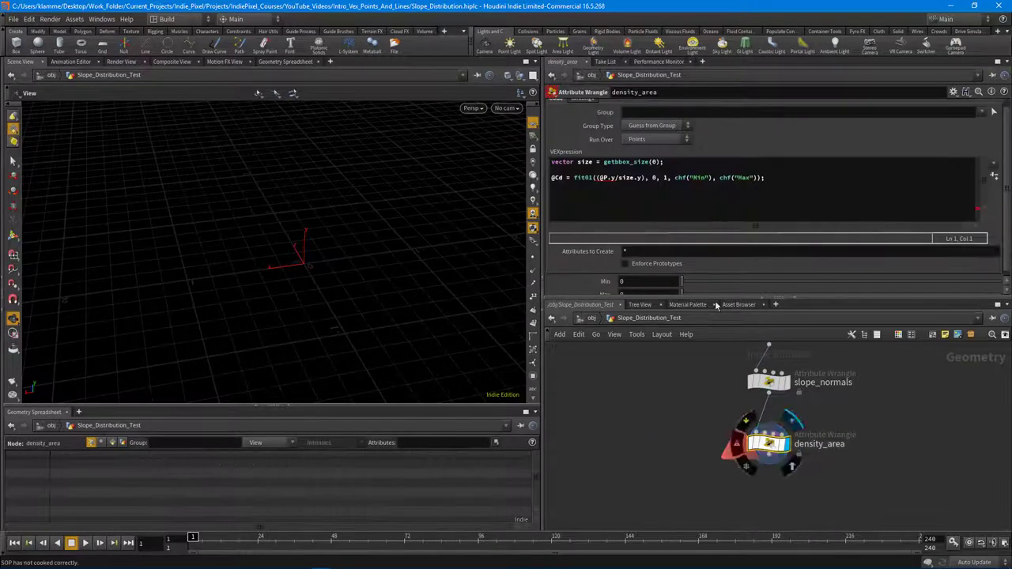
pyautogui.click(599, 178)
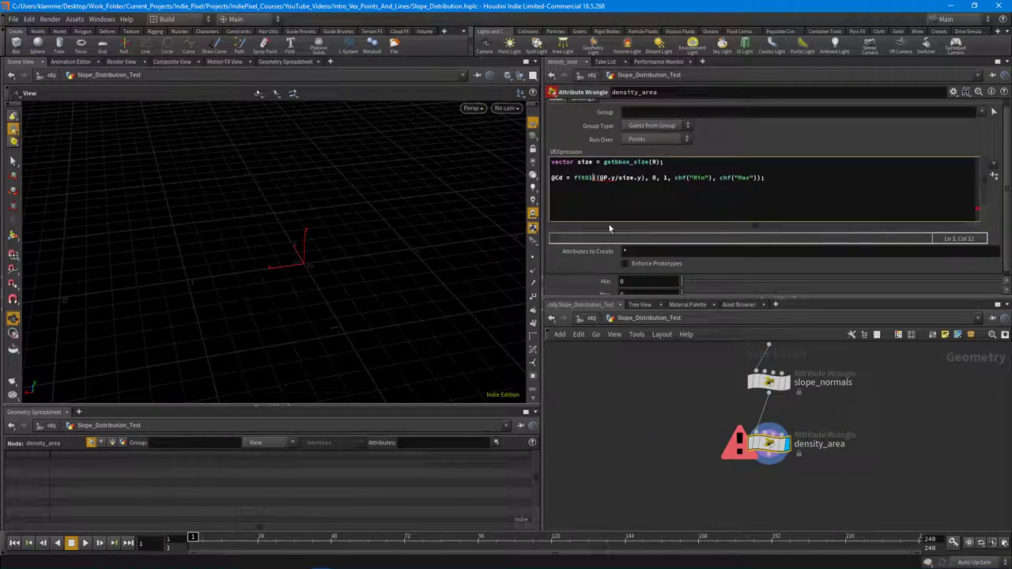
pyautogui.press('BackSpace')
pyautogui.press('BackSpace')
pyautogui.click(849, 133)
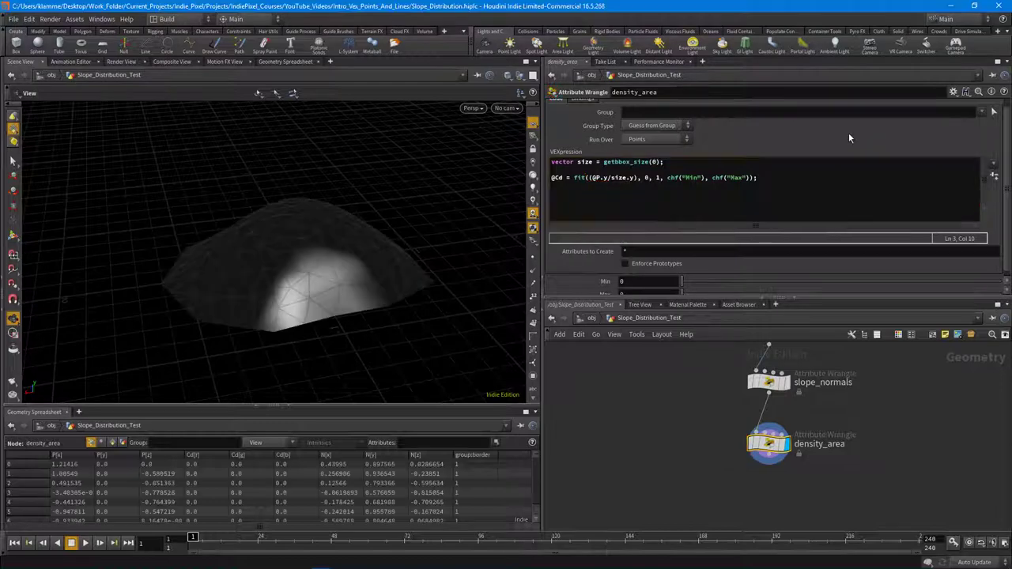
# Set density_area's Max to 1 and lower Min to -16.5 with the value ladder.
pyautogui.moveTo(327, 319); pyautogui.dragTo(330, 294)
pyautogui.scroll(-1, 745, 286)
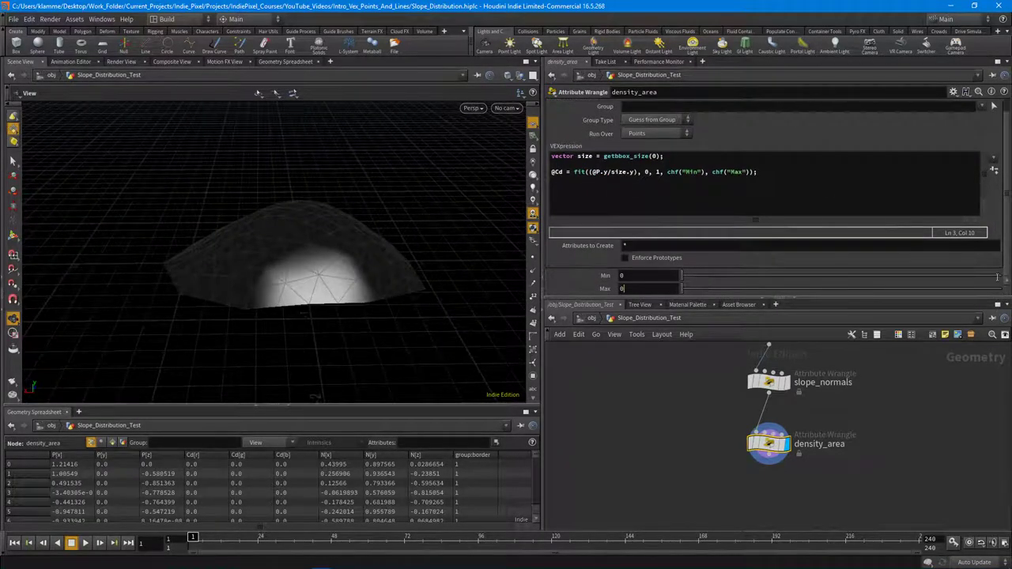
pyautogui.moveTo(683, 289); pyautogui.dragTo(997, 289)
pyautogui.middleClick(621, 275)
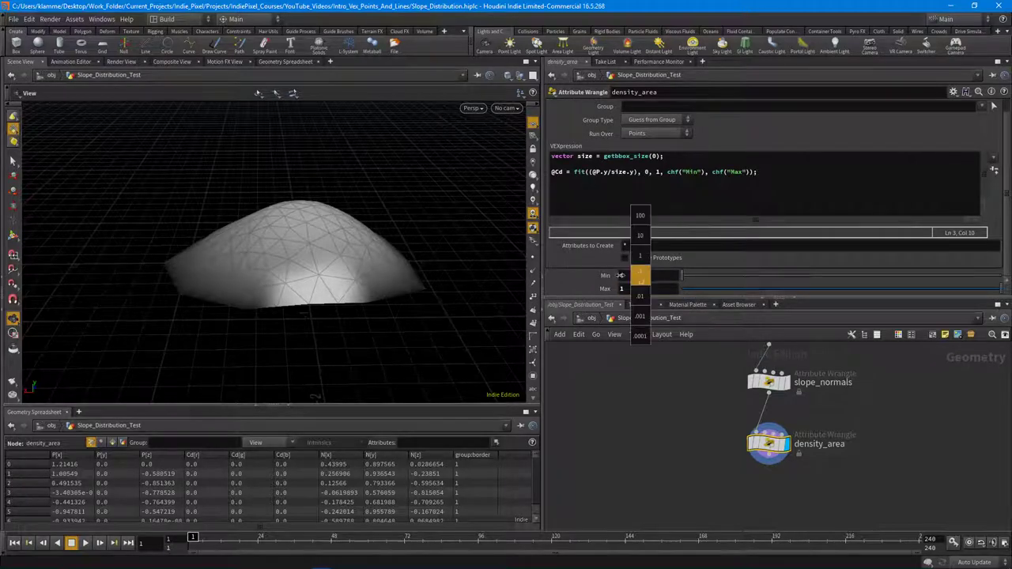
pyautogui.moveTo(620, 275); pyautogui.dragTo(179, 266, button='middle')
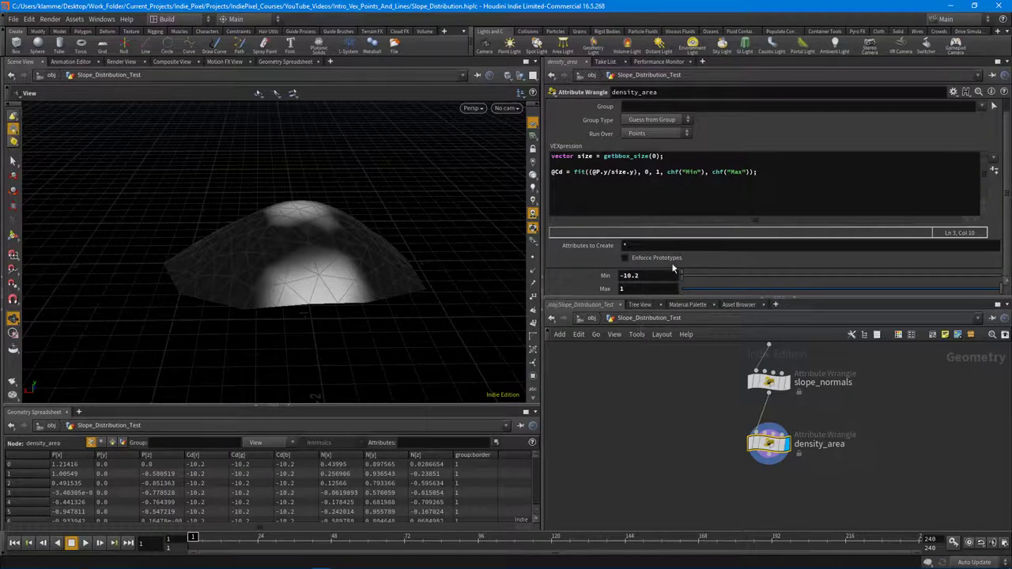
pyautogui.moveTo(167, 268); pyautogui.dragTo(219, 278)
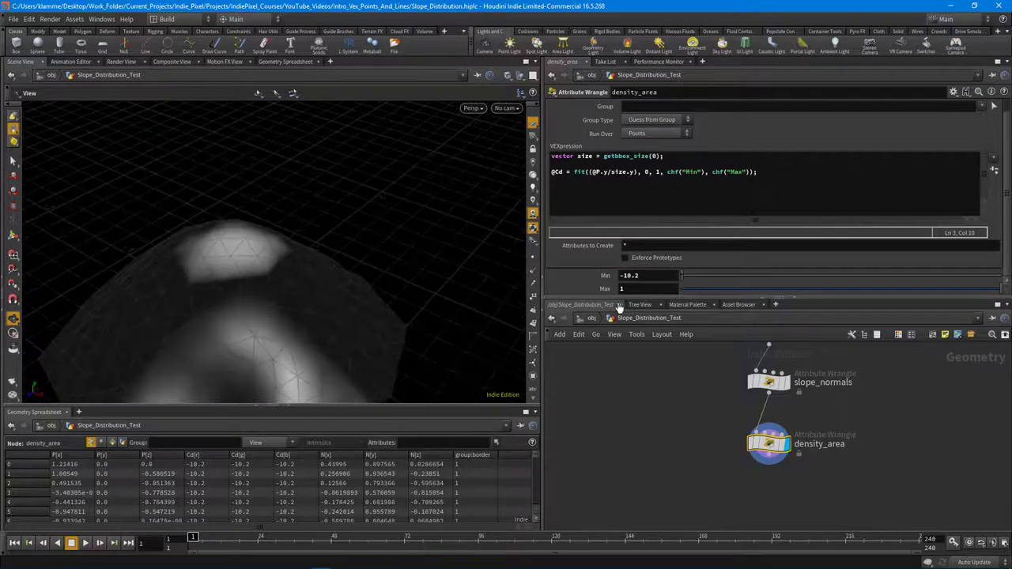
pyautogui.moveTo(650, 275)
pyautogui.mouseDown(button='middle')
pyautogui.moveTo(235, 294)
pyautogui.moveTo(452, 289)
pyautogui.moveTo(270, 292)
pyautogui.moveTo(378, 292)
pyautogui.moveTo(260, 266)
pyautogui.mouseUp(button='middle')
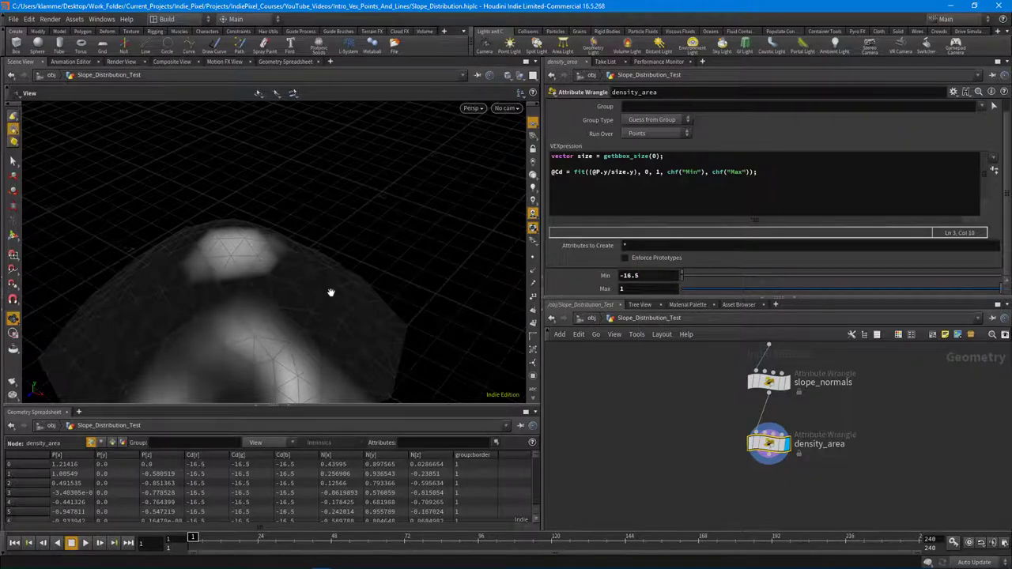
pyautogui.moveTo(332, 289); pyautogui.dragTo(271, 247)
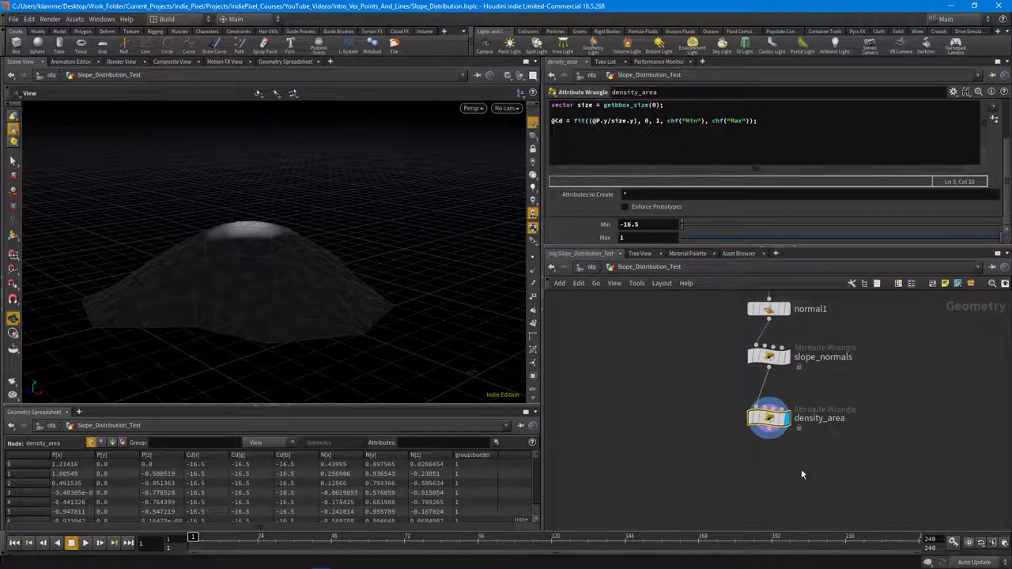
# Add scatter1 under density_area, display it, and enable its Density Attribute option.
pyautogui.scroll(-3, 767, 411)
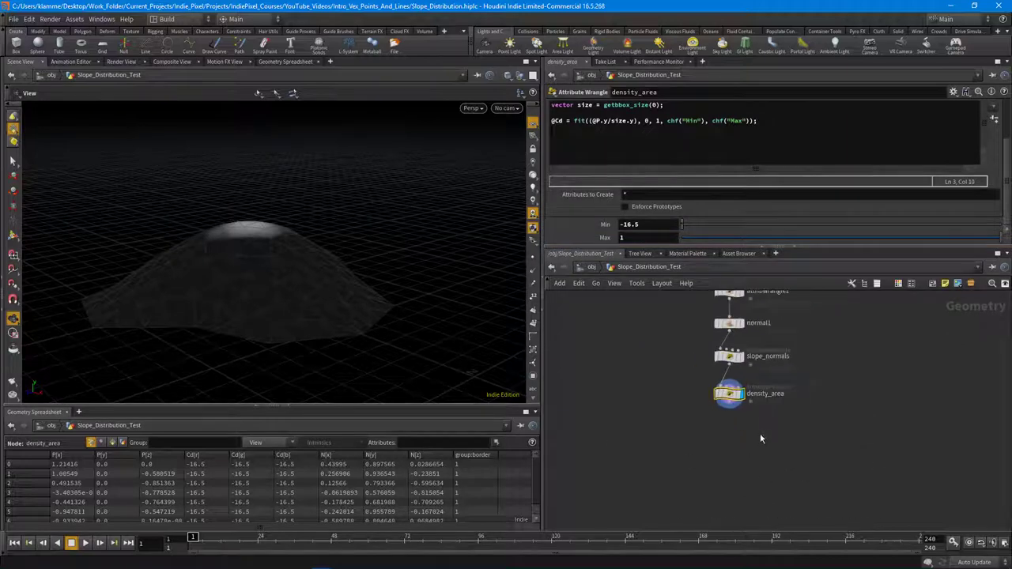
pyautogui.scroll(-2, 762, 472)
pyautogui.scroll(2, 739, 416)
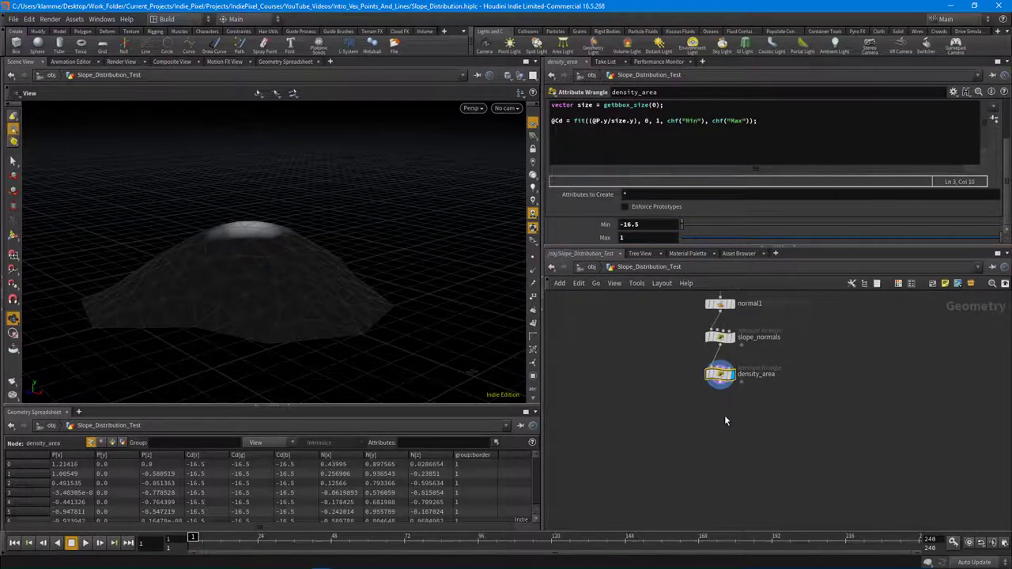
pyautogui.press('Tab')
pyautogui.write('scatter')
pyautogui.press('Return')
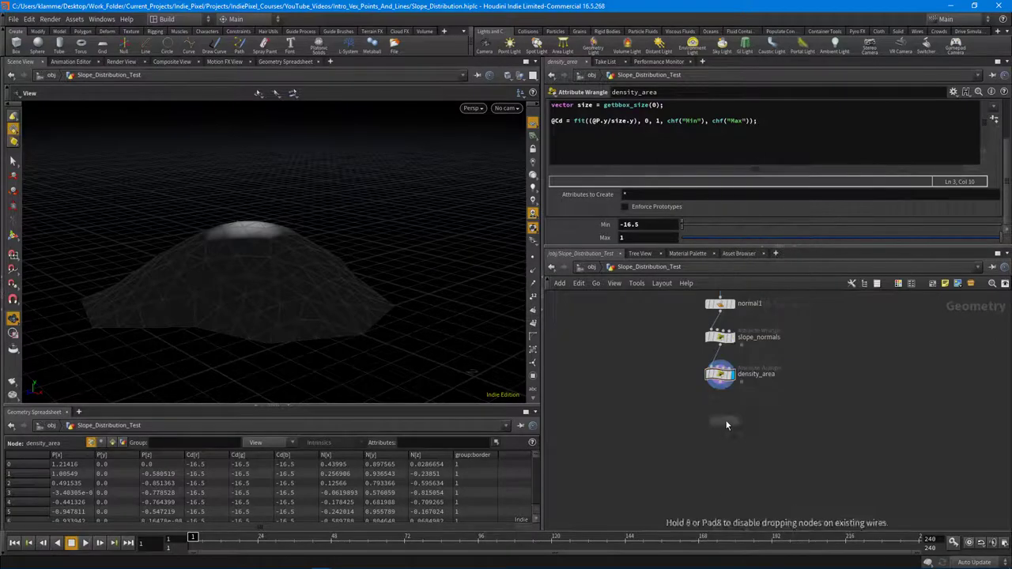
pyautogui.click(726, 424)
pyautogui.scroll(3, 727, 427)
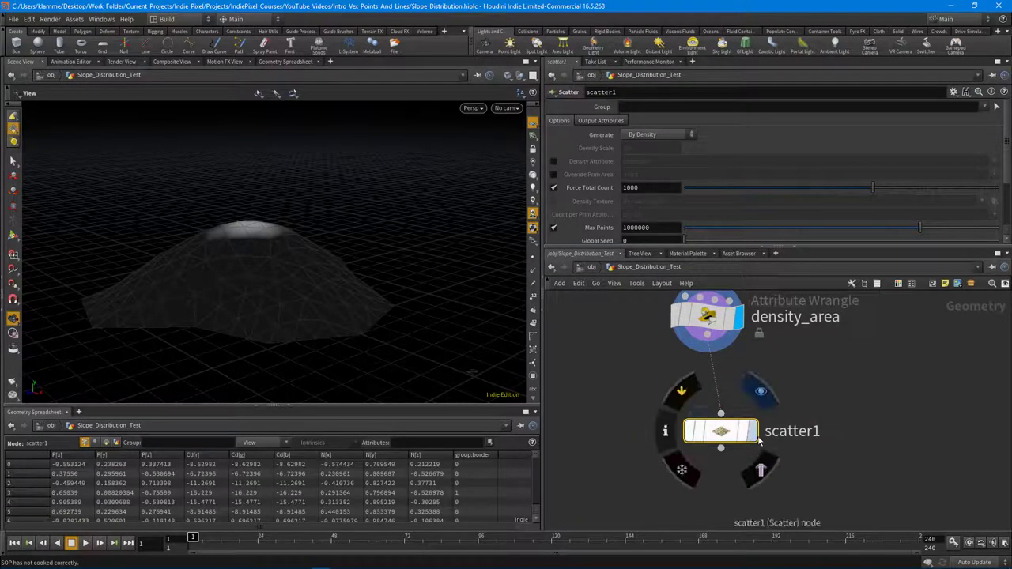
pyautogui.click(755, 433)
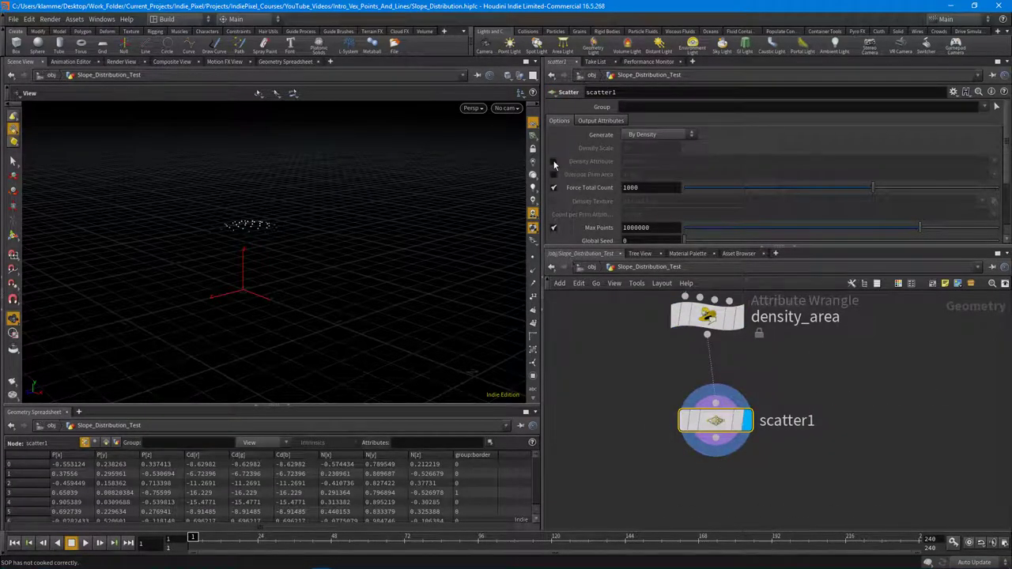
pyautogui.click(555, 162)
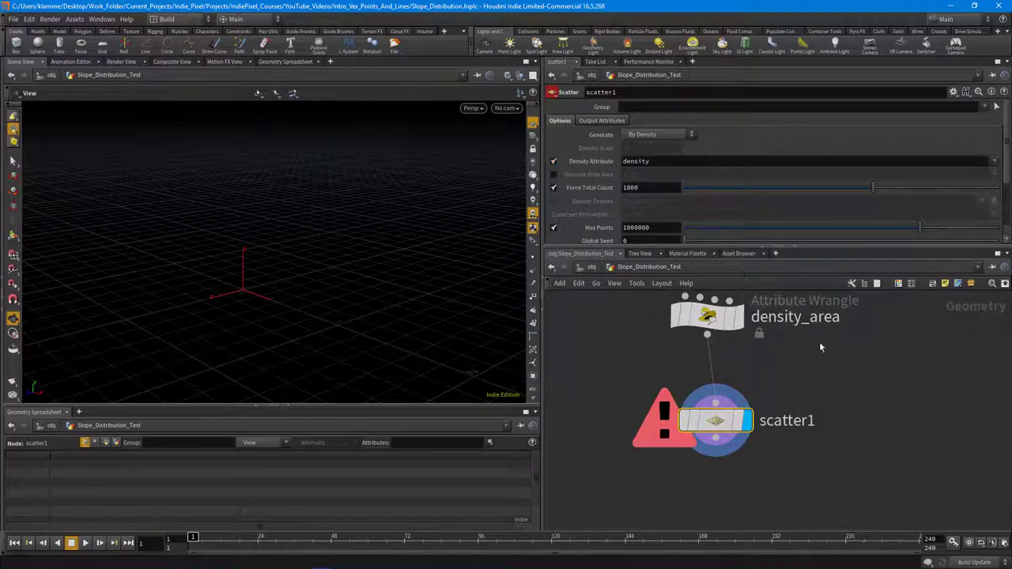
pyautogui.moveTo(822, 348); pyautogui.dragTo(835, 396, button='middle')
pyautogui.click(721, 361)
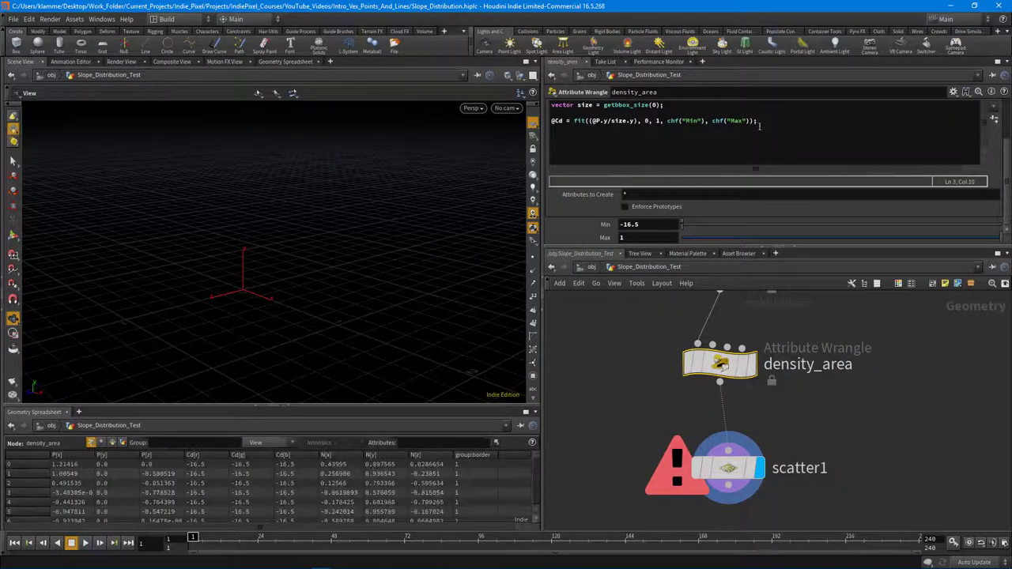
pyautogui.click(786, 129)
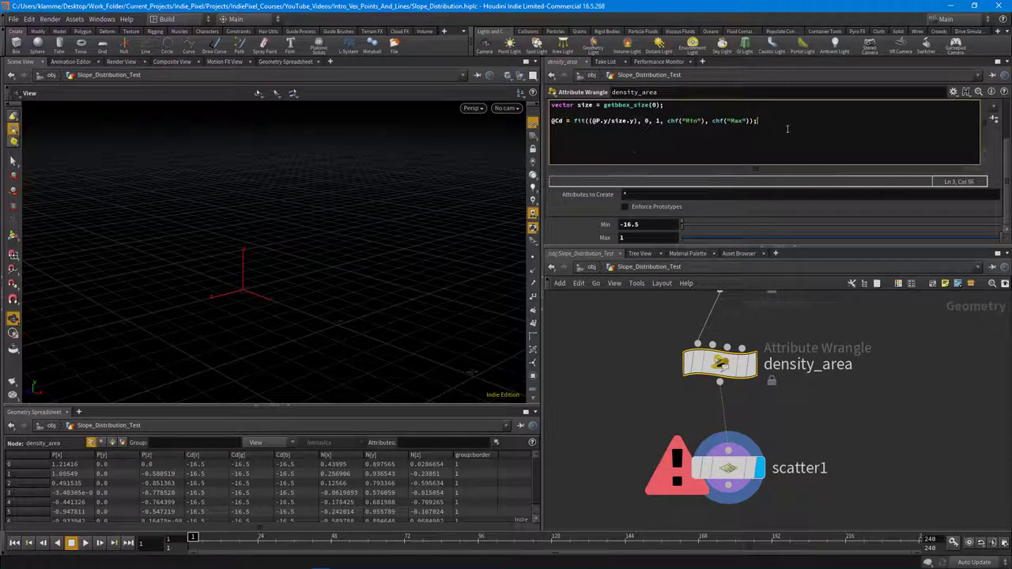
pyautogui.press('Return')
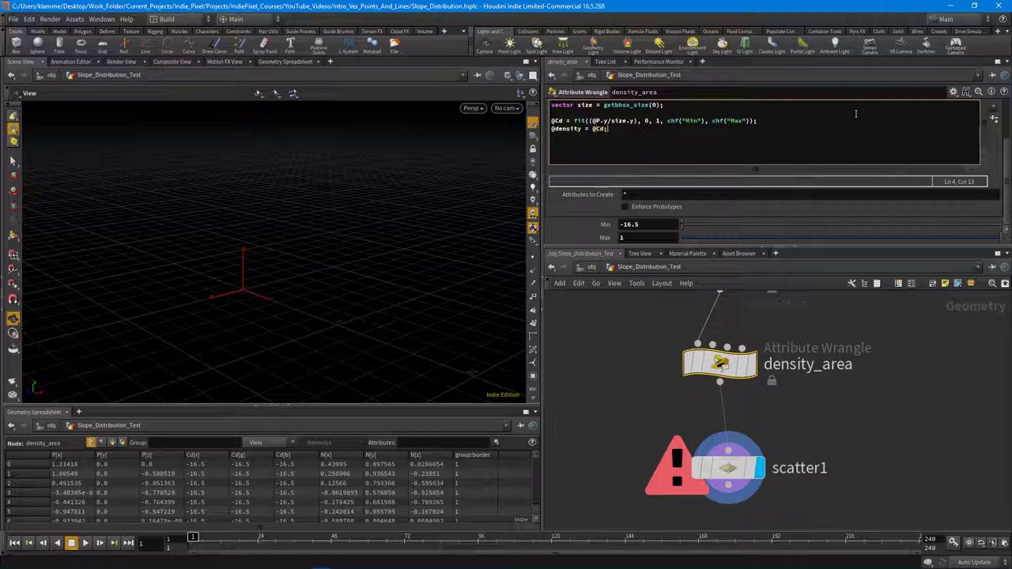
pyautogui.write('@density = @Cd.r')
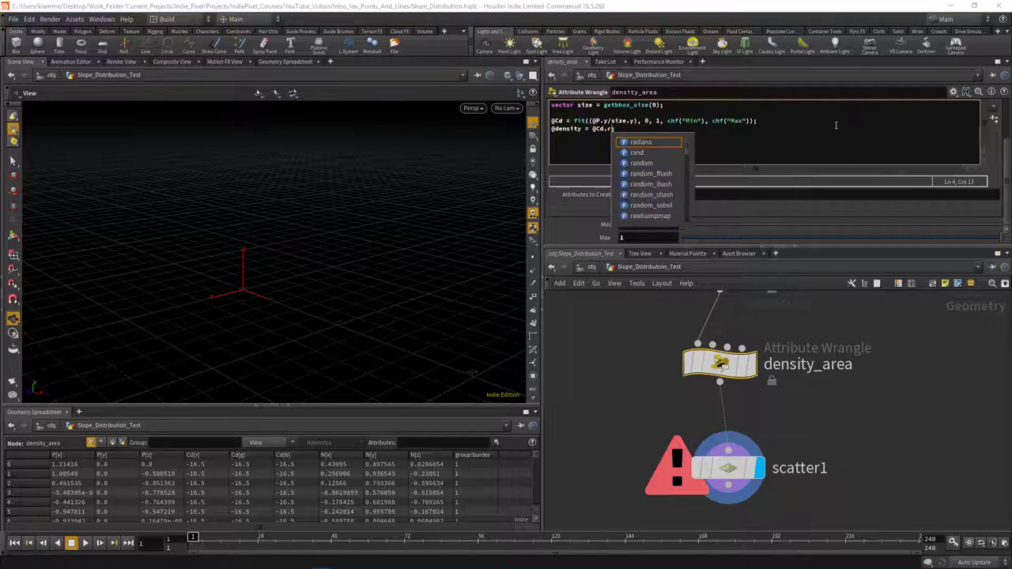
pyautogui.write(';')
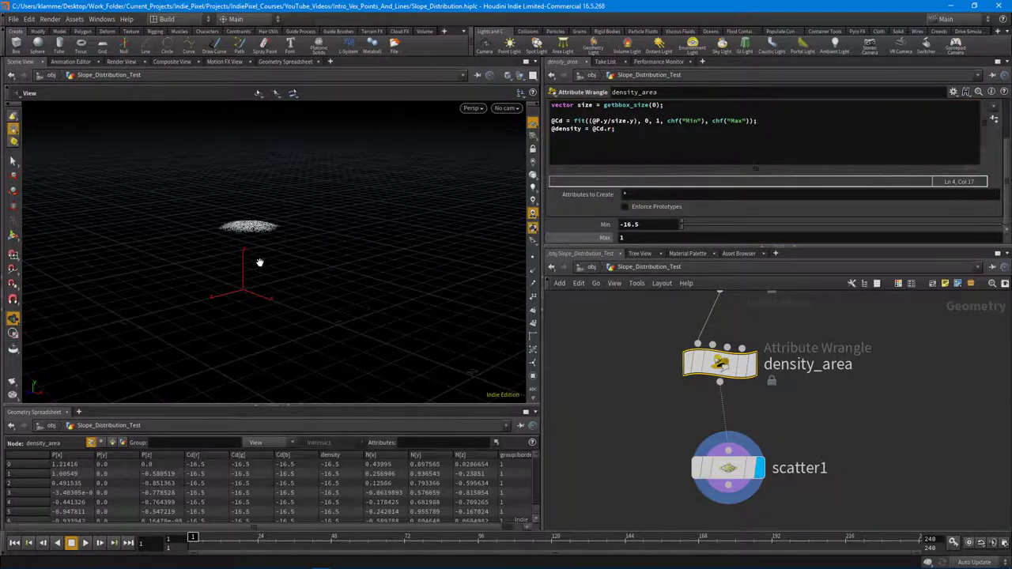
pyautogui.moveTo(259, 261); pyautogui.dragTo(233, 316)
pyautogui.moveTo(203, 190); pyautogui.dragTo(197, 211, button='middle')
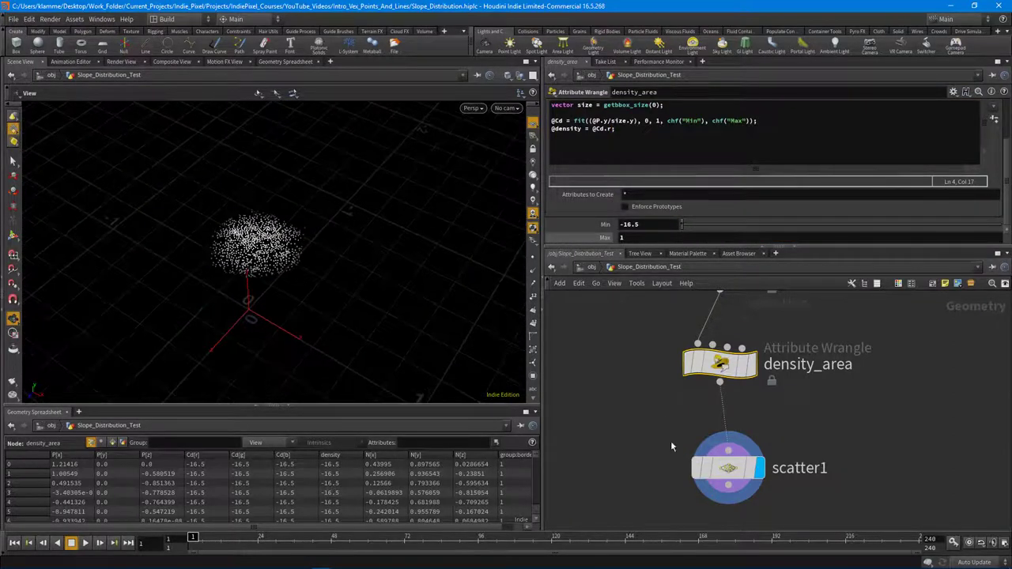
pyautogui.moveTo(728, 468); pyautogui.dragTo(719, 446)
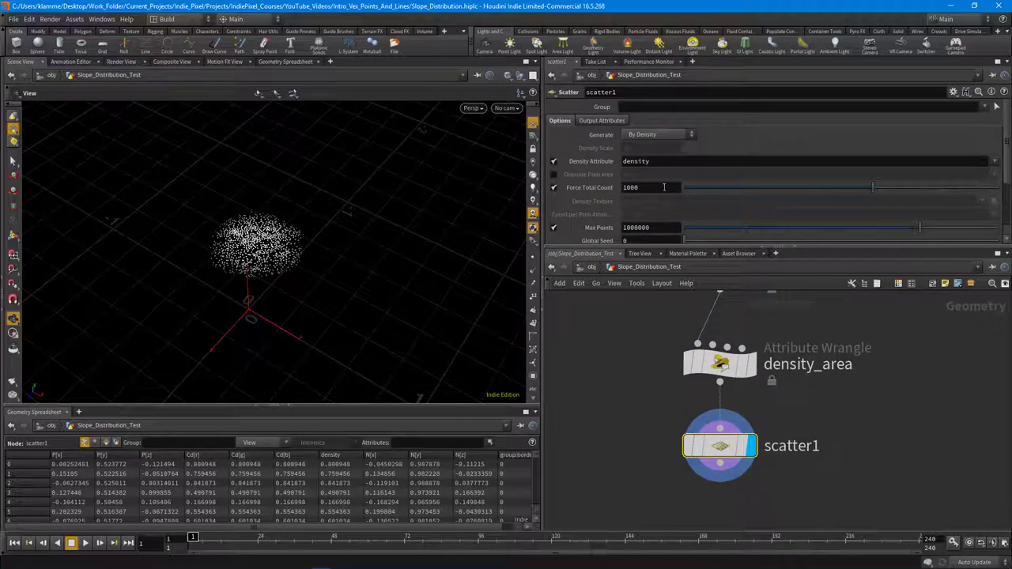
# Set scatter1 to 20 points, disable Randomize Point Order, relax with 5 iterations and 0.3 radius.
pyautogui.doubleClick(664, 187)
pyautogui.press('Return')
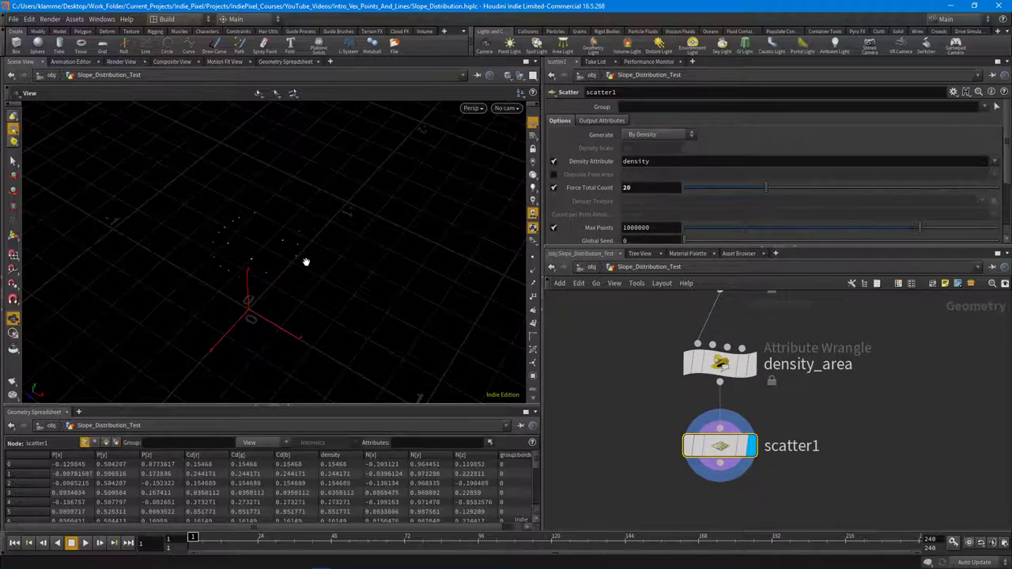
pyautogui.moveTo(307, 264); pyautogui.dragTo(366, 253)
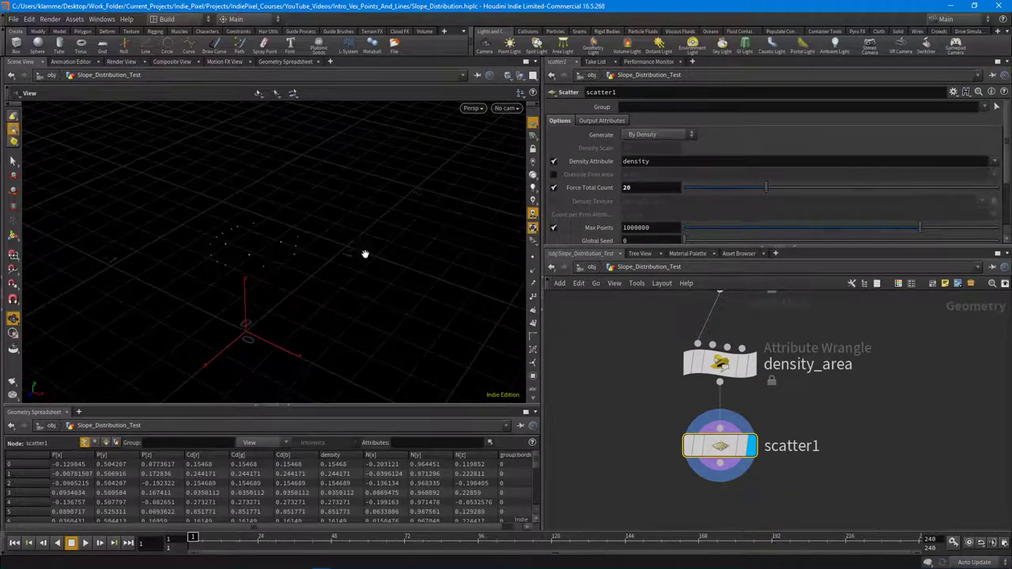
pyautogui.scroll(-3, 695, 205)
pyautogui.click(680, 196)
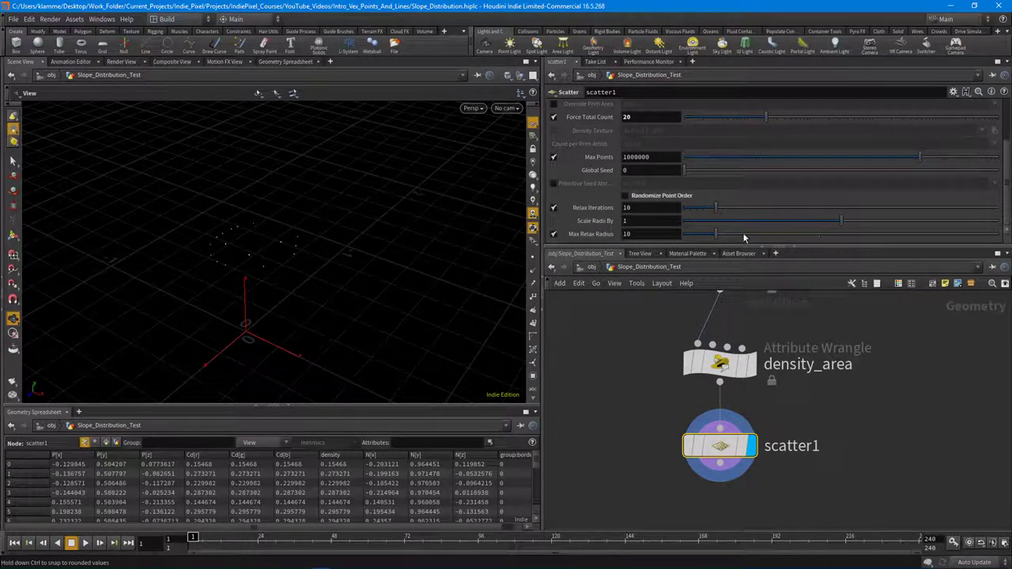
pyautogui.moveTo(715, 234); pyautogui.dragTo(700, 208)
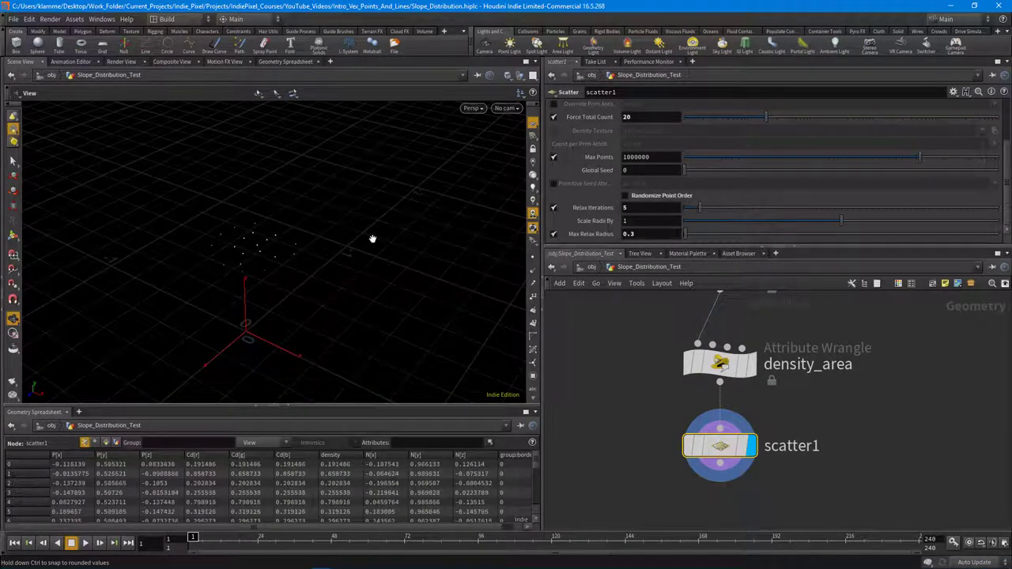
pyautogui.moveTo(372, 238); pyautogui.dragTo(325, 265)
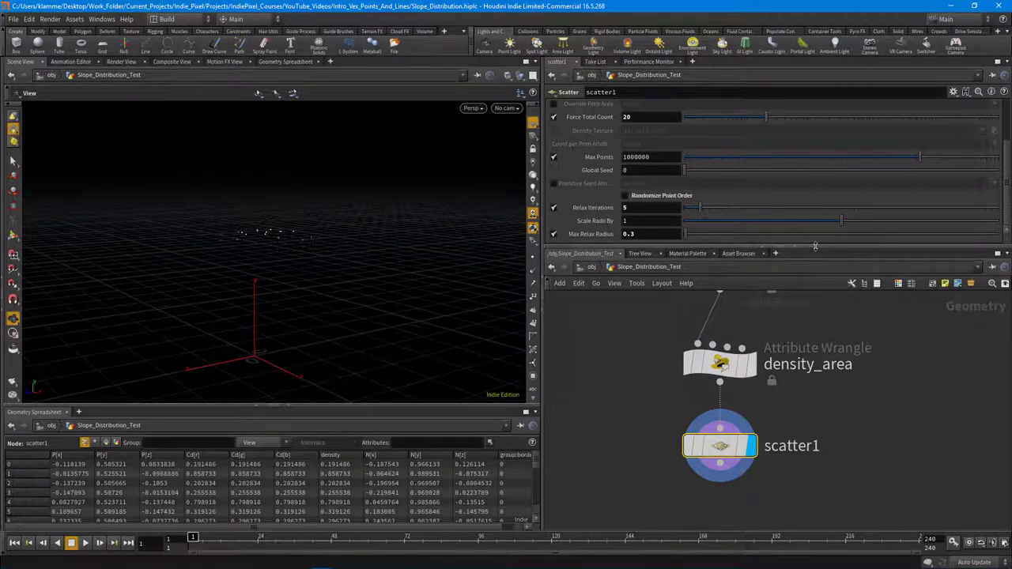
pyautogui.moveTo(815, 246); pyautogui.dragTo(815, 175)
pyautogui.scroll(-3, 791, 340)
pyautogui.moveTo(388, 282); pyautogui.dragTo(201, 251)
pyautogui.moveTo(329, 297); pyautogui.dragTo(333, 278)
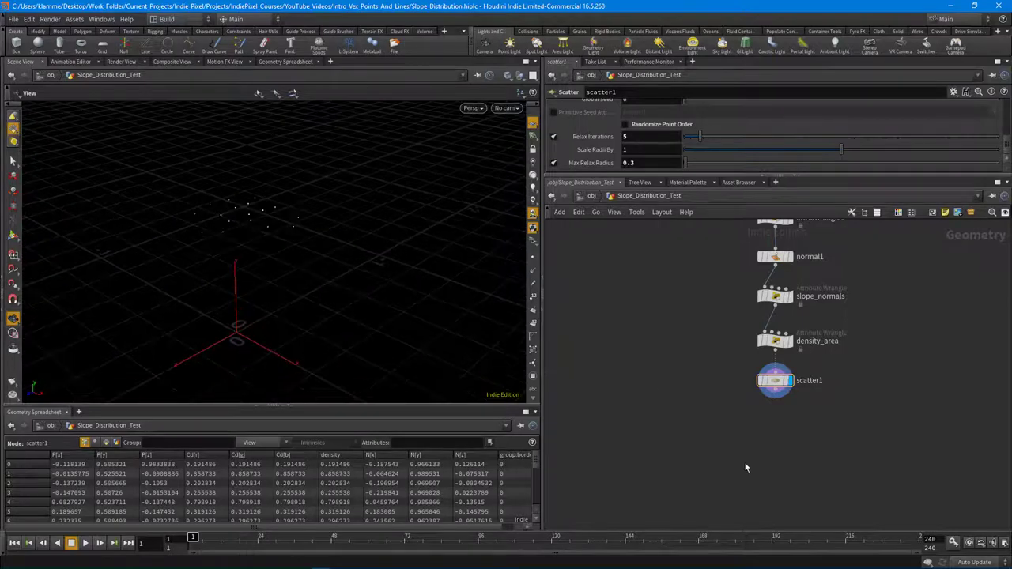
# Add a 10-iteration For-Loop with Feedback block (repeat_begin1/repeat_end1) below scatter1.
pyautogui.press('Tab')
pyautogui.press('Tab')
pyautogui.write('for')
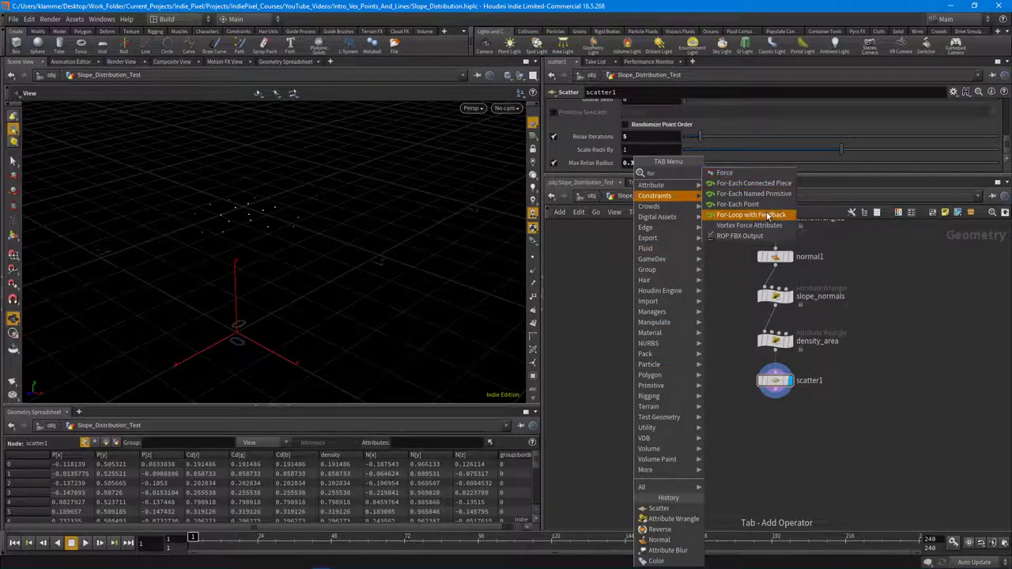
pyautogui.click(751, 214)
pyautogui.click(765, 423)
pyautogui.moveTo(852, 429); pyautogui.dragTo(818, 340, button='middle')
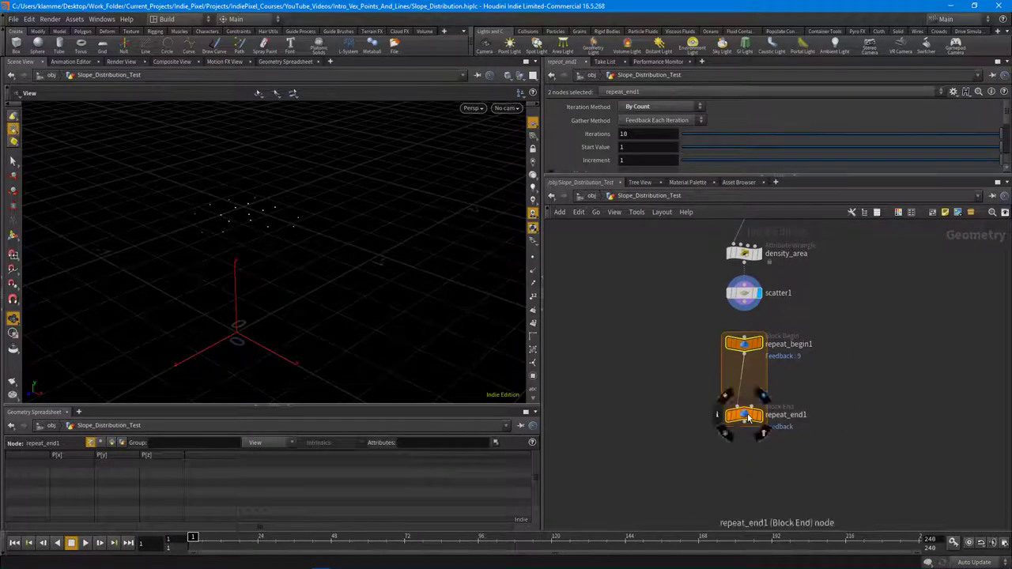
pyautogui.moveTo(734, 418); pyautogui.dragTo(734, 452)
pyautogui.moveTo(755, 472); pyautogui.dragTo(744, 443, button='middle')
pyautogui.moveTo(729, 428); pyautogui.dragTo(730, 464)
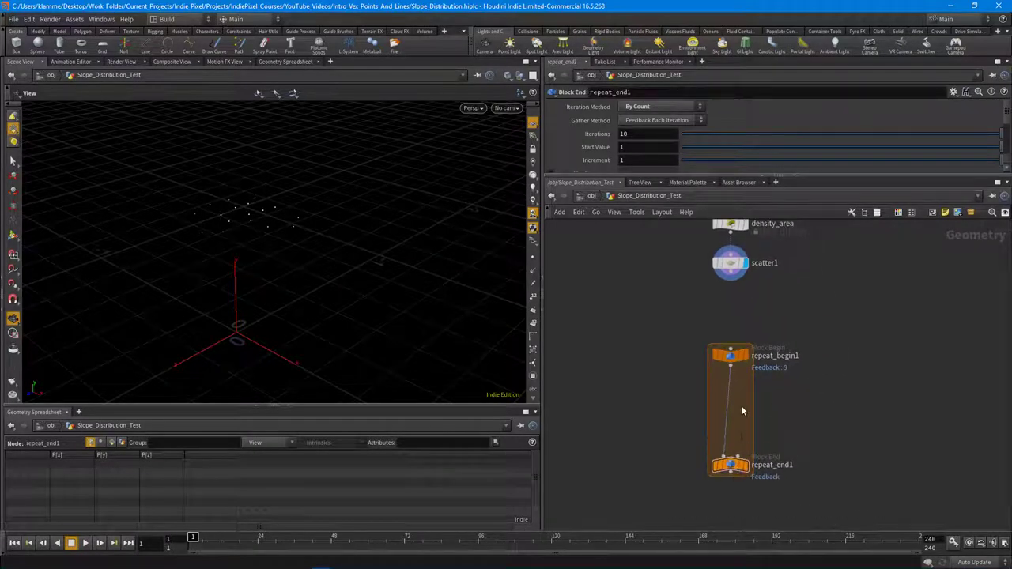
pyautogui.moveTo(729, 355); pyautogui.dragTo(729, 351)
pyautogui.scroll(3, 778, 318)
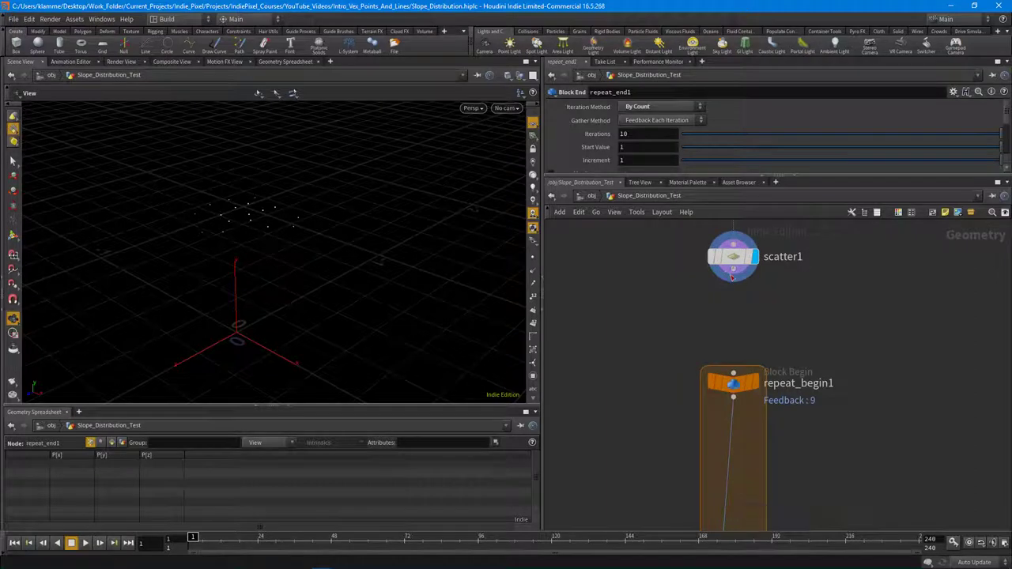
pyautogui.moveTo(784, 449); pyautogui.dragTo(760, 387, button='middle')
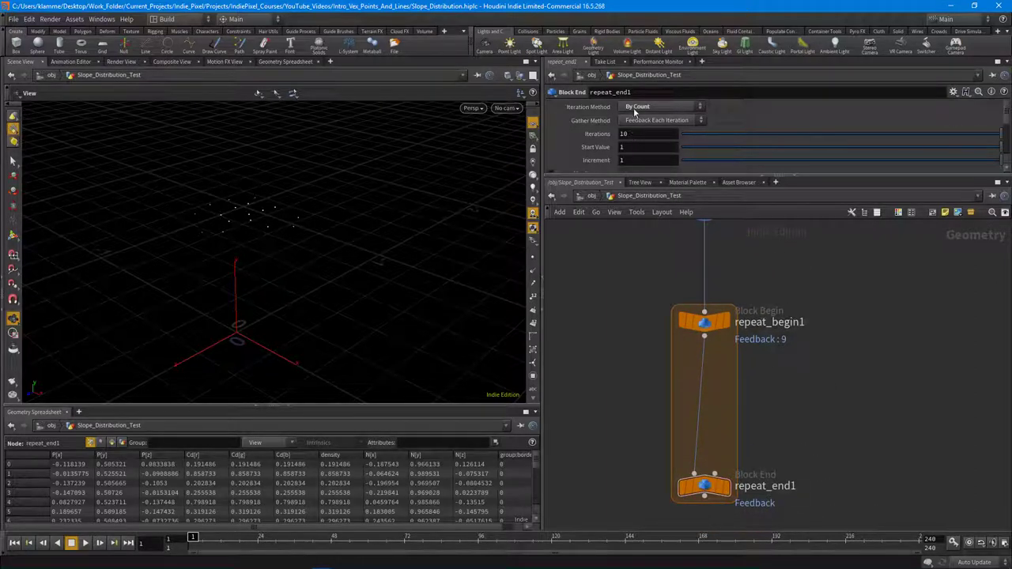
# Align scatter1, the loop block and density_area, and display the slope_normals mesh.
pyautogui.moveTo(220, 244); pyautogui.dragTo(297, 185)
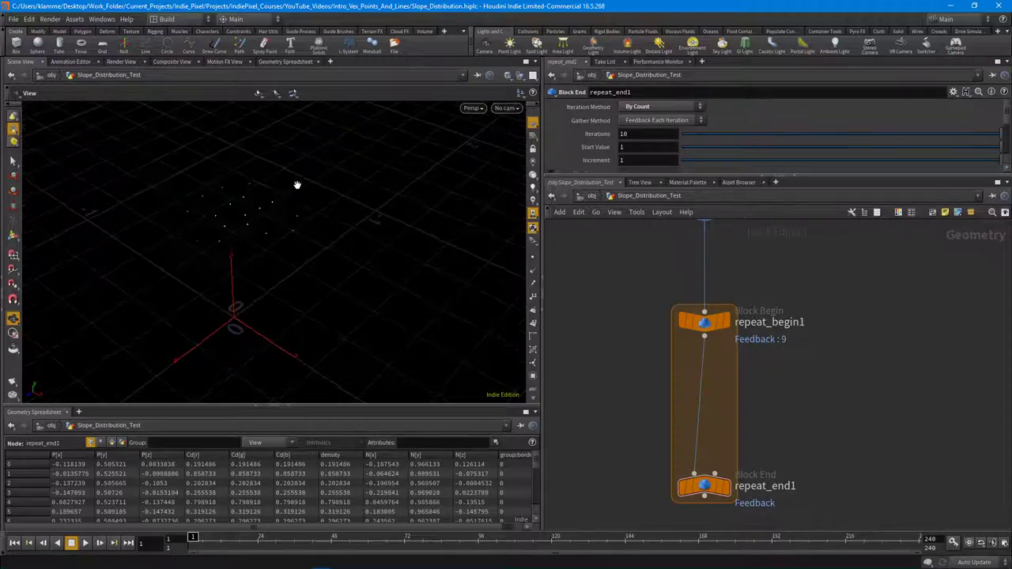
pyautogui.moveTo(271, 236); pyautogui.dragTo(328, 255)
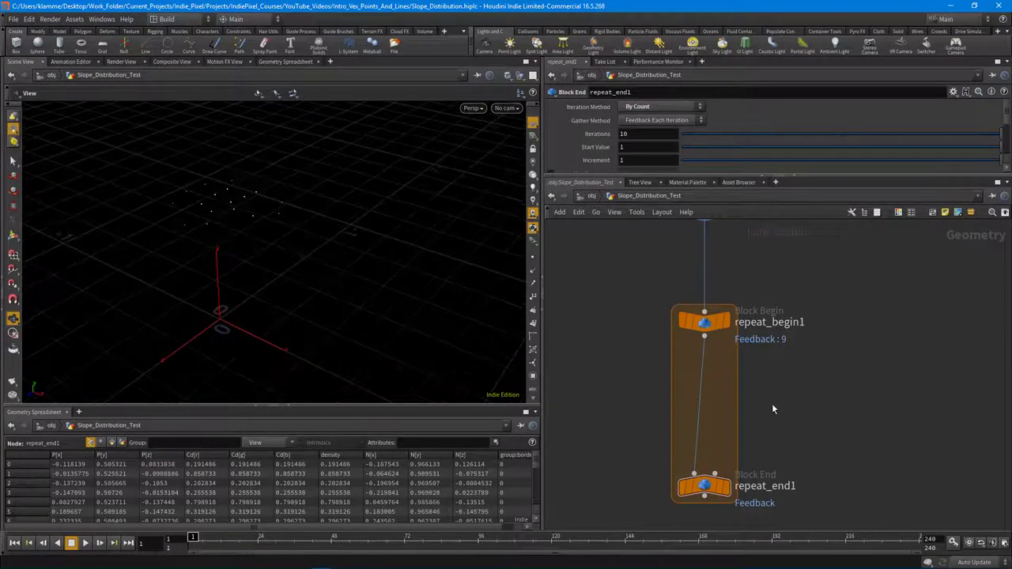
pyautogui.scroll(4, 783, 379)
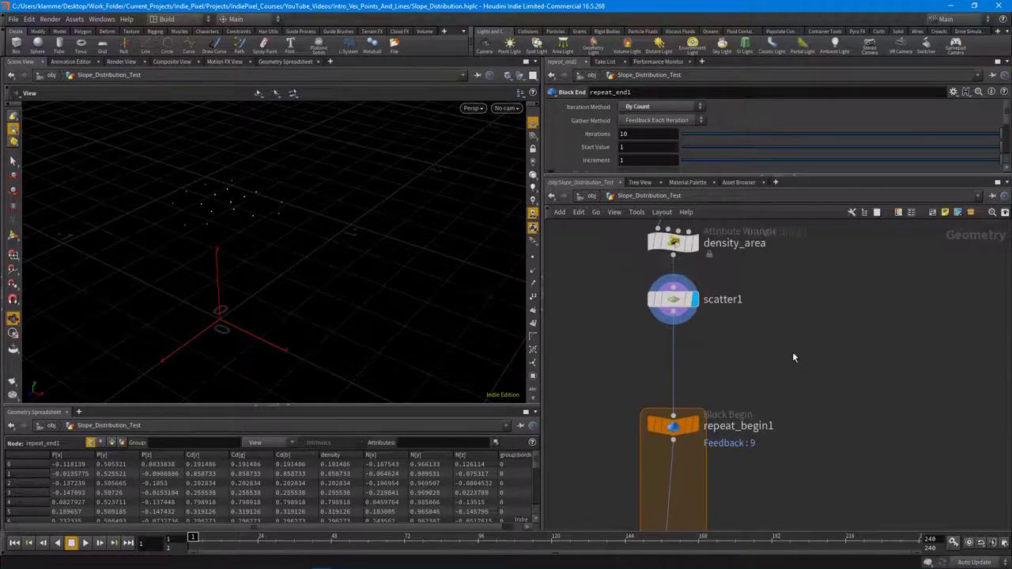
pyautogui.scroll(-3, 794, 357)
pyautogui.moveTo(661, 301); pyautogui.dragTo(777, 516)
pyautogui.moveTo(717, 324); pyautogui.dragTo(666, 326)
pyautogui.moveTo(722, 290); pyautogui.dragTo(665, 289)
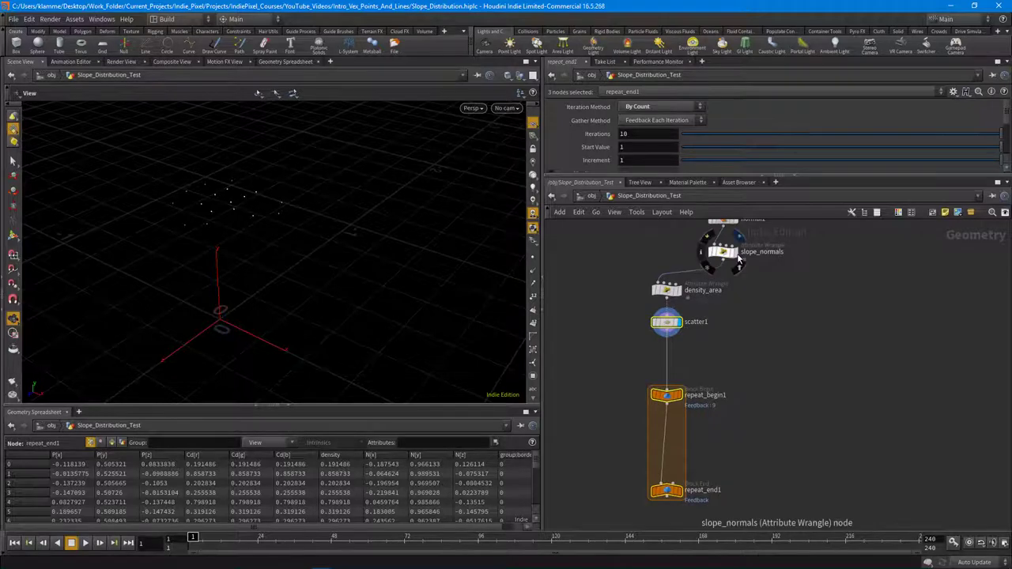
pyautogui.click(739, 257)
pyautogui.scroll(-3, 412, 288)
pyautogui.keyDown('alt'); pyautogui.moveTo(409, 295); pyautogui.dragTo(825, 374); pyautogui.keyUp('alt')
pyautogui.moveTo(825, 373); pyautogui.dragTo(825, 365, button='middle')
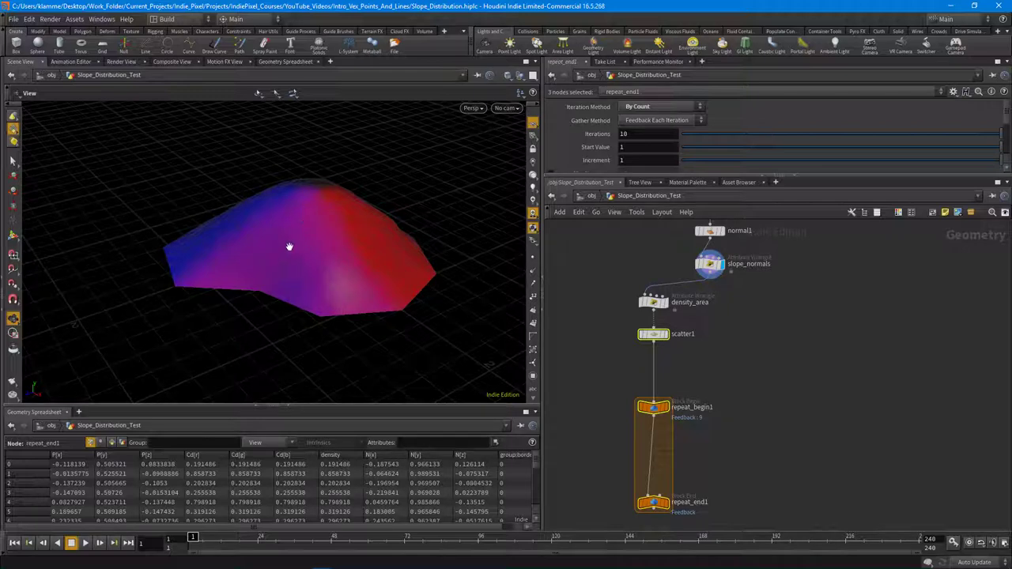
# Add an Attribute Transfer node, attribtransfer1, inside the loop block.
pyautogui.keyDown('alt'); pyautogui.moveTo(287, 228); pyautogui.dragTo(290, 309); pyautogui.keyUp('alt')
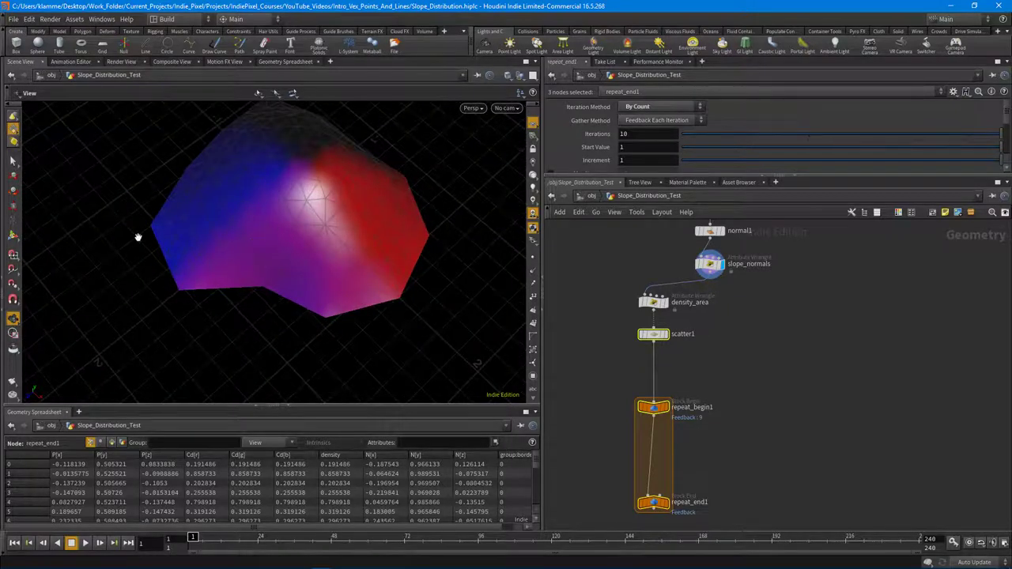
pyautogui.keyDown('alt'); pyautogui.moveTo(137, 237); pyautogui.dragTo(287, 292); pyautogui.keyUp('alt')
pyautogui.moveTo(757, 394); pyautogui.dragTo(749, 361, button='middle')
pyautogui.click(749, 361)
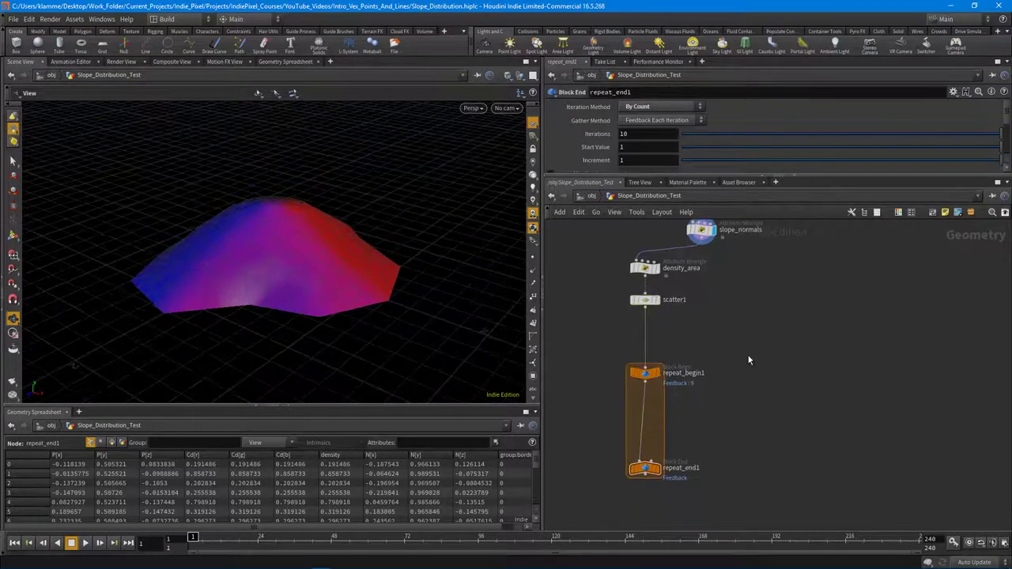
pyautogui.press('Tab')
pyautogui.write('attr')
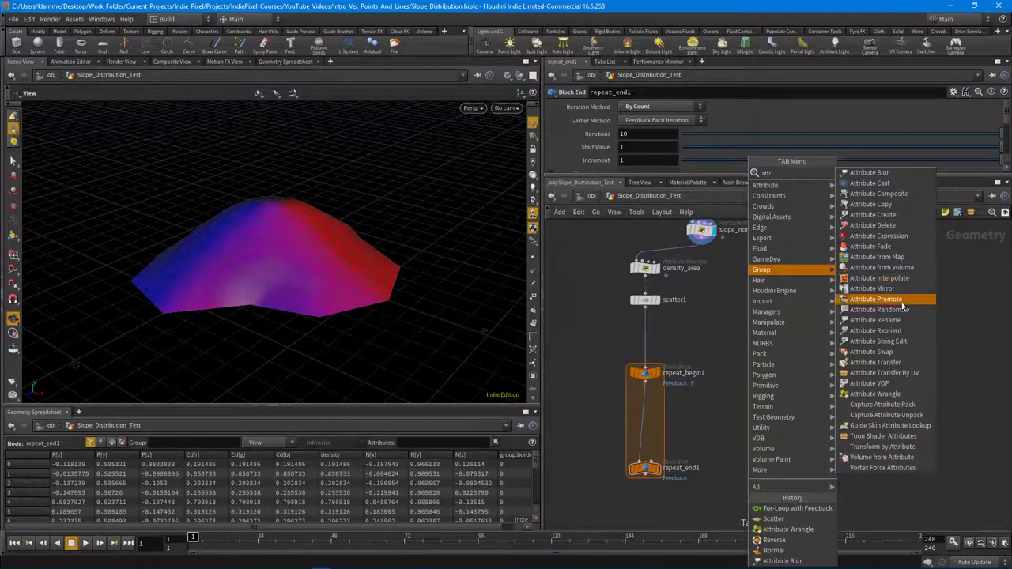
pyautogui.click(876, 362)
pyautogui.click(760, 376)
# Wire repeat_begin1 into attribtransfer1's first input and slope_normals into its second, then display it.
pyautogui.scroll(3, 734, 299)
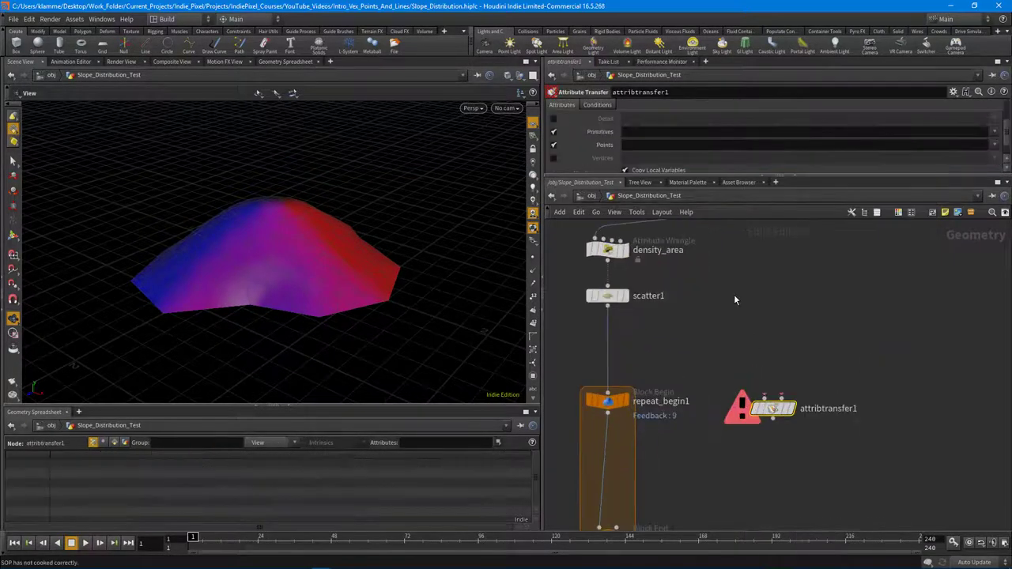
pyautogui.moveTo(736, 300); pyautogui.dragTo(749, 205, button='middle')
pyautogui.moveTo(786, 342); pyautogui.dragTo(735, 378)
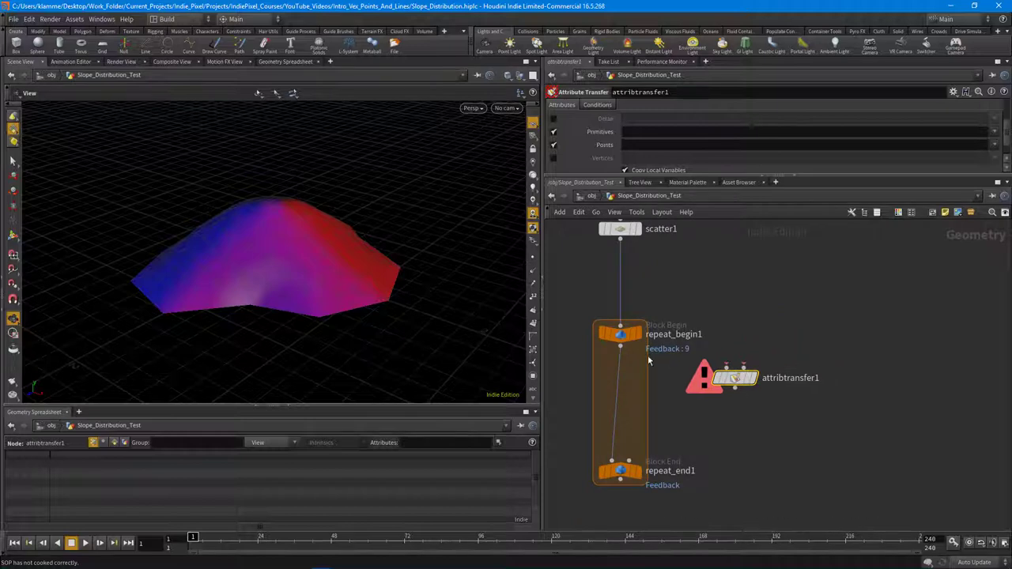
pyautogui.click(726, 367)
pyautogui.moveTo(820, 214); pyautogui.dragTo(813, 245, button='middle')
pyautogui.click(700, 238)
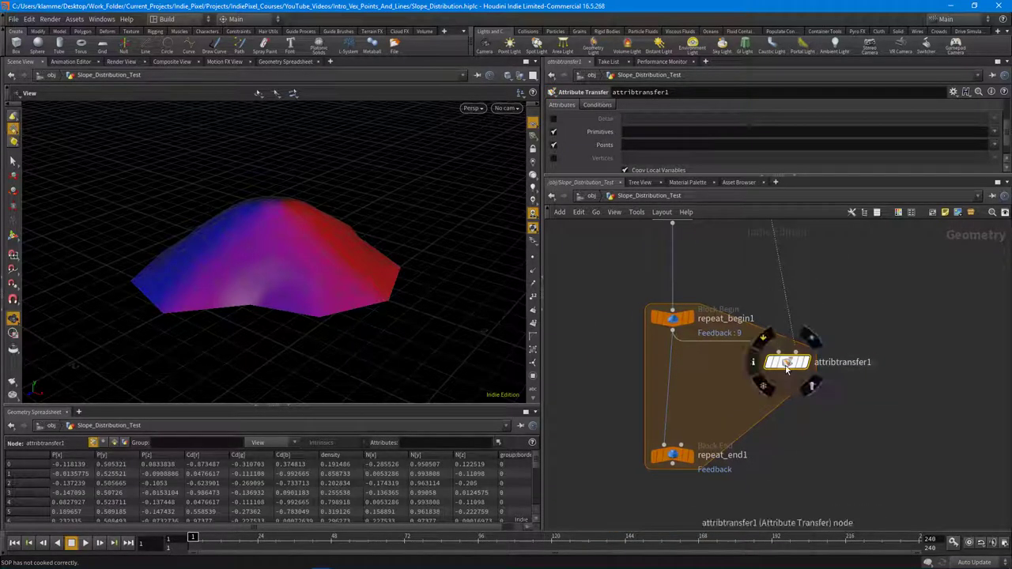
pyautogui.click(749, 362)
pyautogui.moveTo(749, 363); pyautogui.dragTo(739, 364)
pyautogui.moveTo(792, 274); pyautogui.dragTo(804, 353, button='middle')
pyautogui.scroll(3, 789, 390)
pyautogui.click(759, 334)
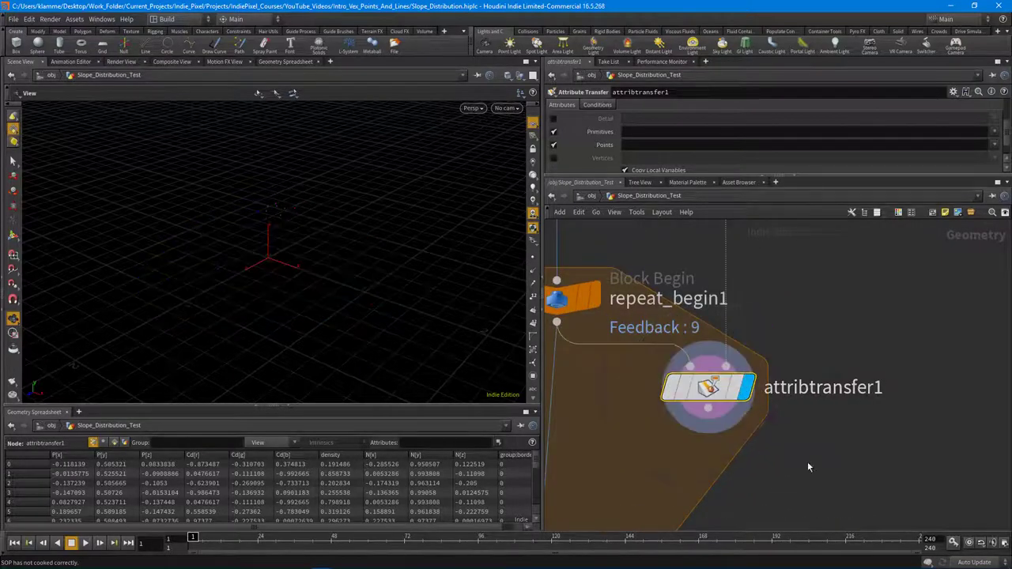
# Add an Attribute Wrangle node after the attribute transfer.
pyautogui.moveTo(288, 273); pyautogui.dragTo(237, 292)
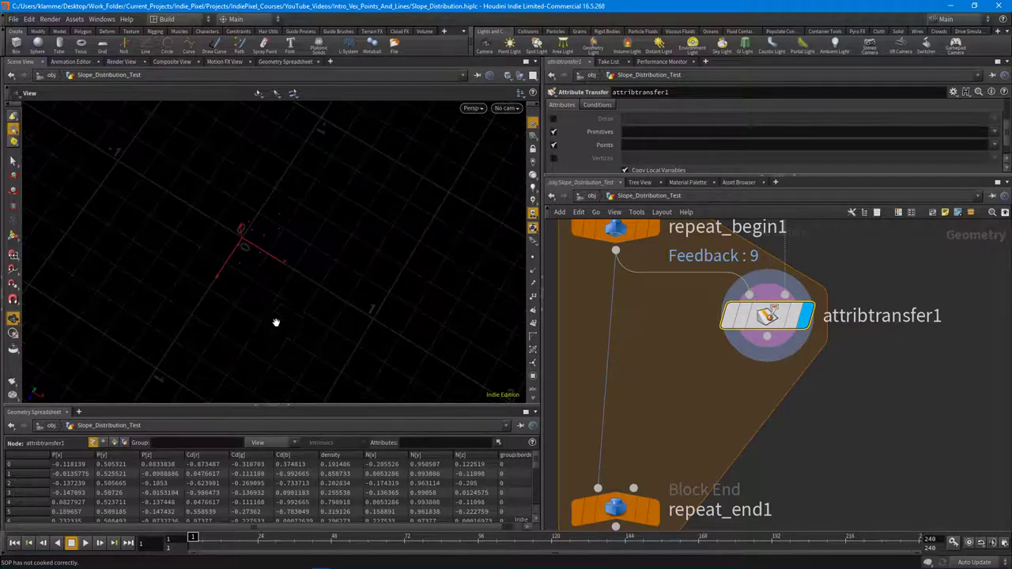
pyautogui.moveTo(276, 322); pyautogui.dragTo(231, 280)
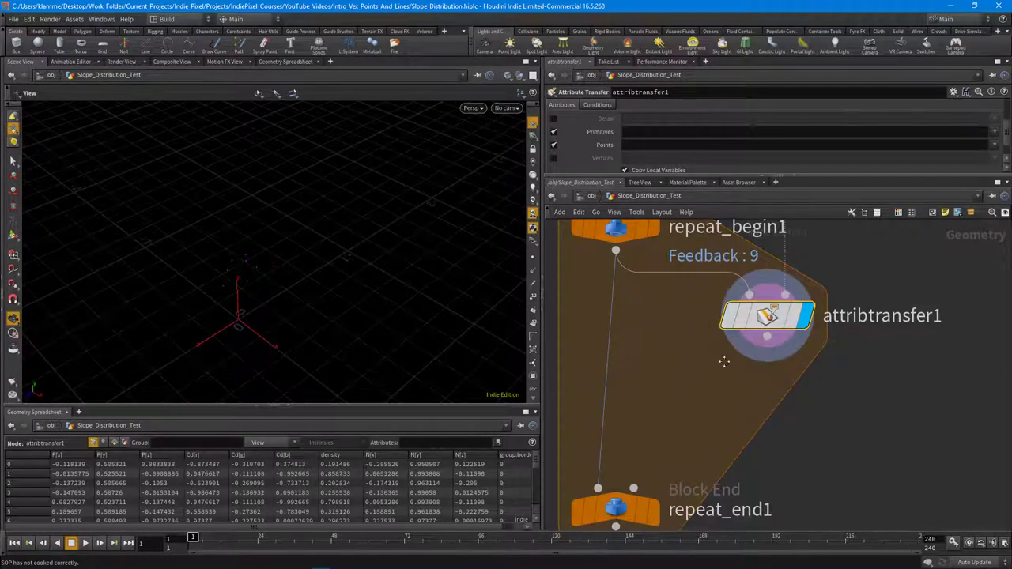
pyautogui.moveTo(716, 373); pyautogui.dragTo(725, 359, button='middle')
pyautogui.press('Tab')
pyautogui.click(765, 540)
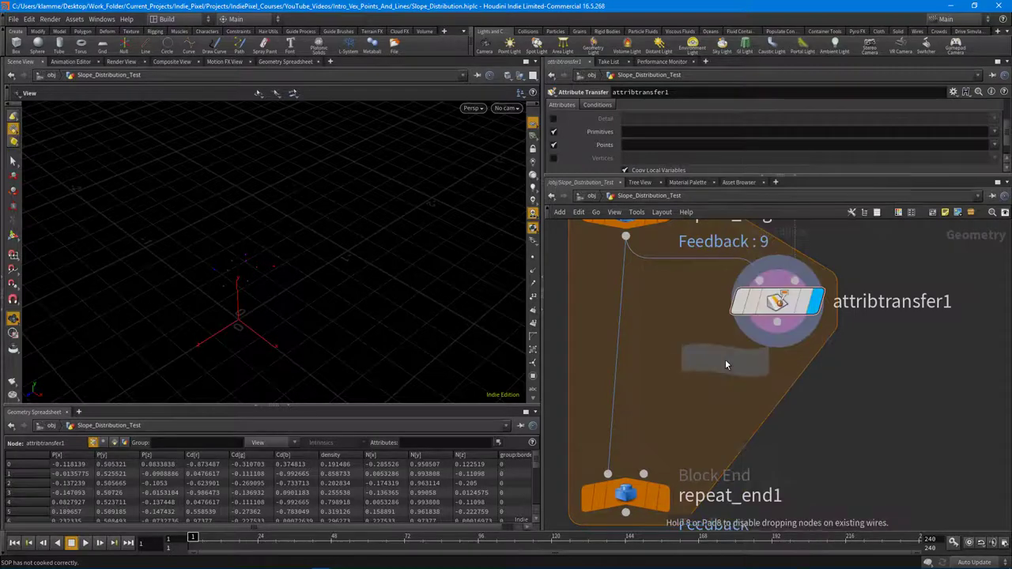
# Place a new wrangle below attribtransfer1 and rename it 'move'.
pyautogui.click(721, 364)
pyautogui.moveTo(715, 370); pyautogui.dragTo(696, 400)
pyautogui.doubleClick(791, 397)
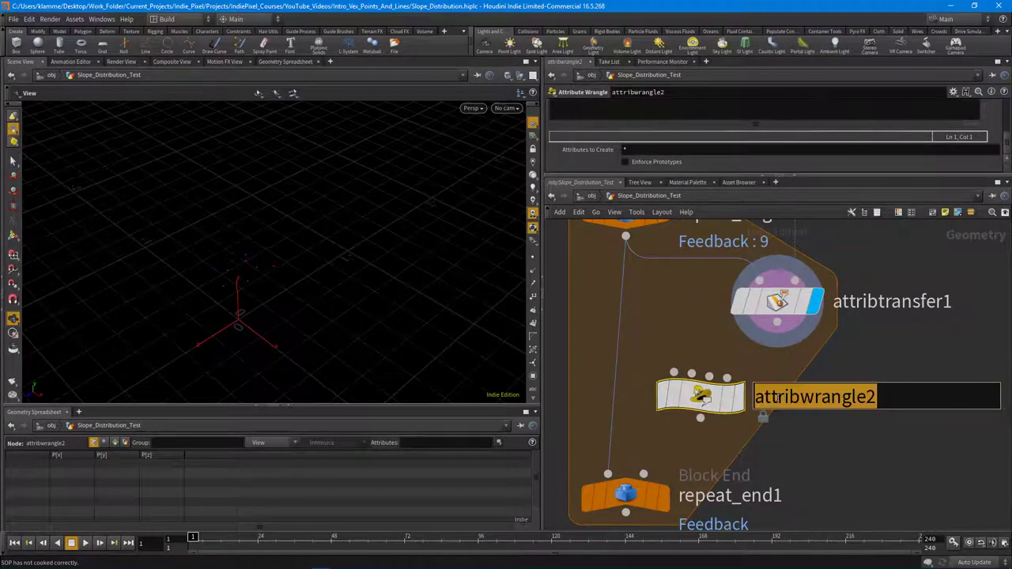
pyautogui.write('move')
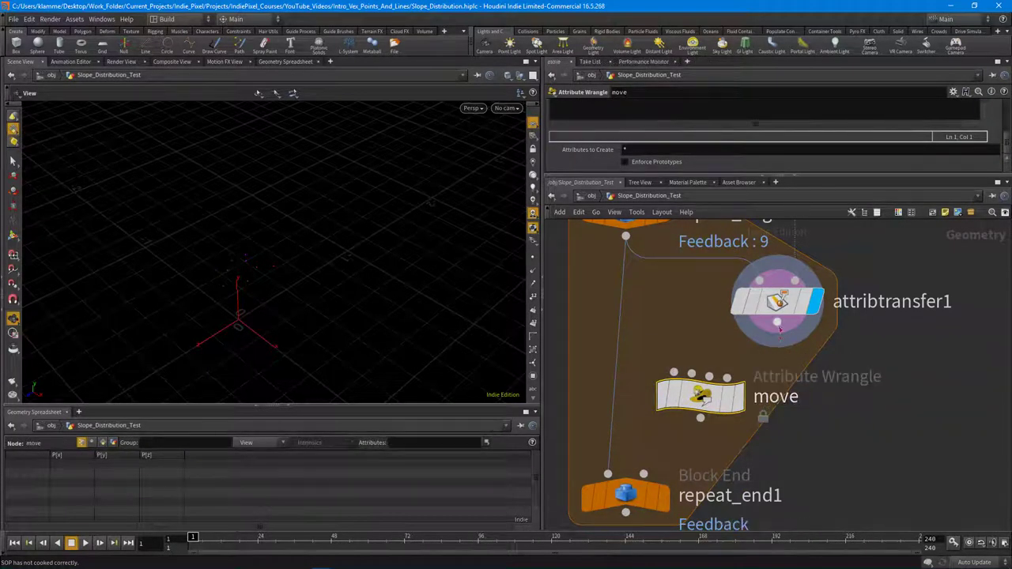
# Wire attribtransfer1 into move and move back into repeat_end1, displaying move.
pyautogui.click(777, 348)
pyautogui.click(674, 372)
pyautogui.click(731, 387)
pyautogui.moveTo(731, 387); pyautogui.dragTo(786, 374)
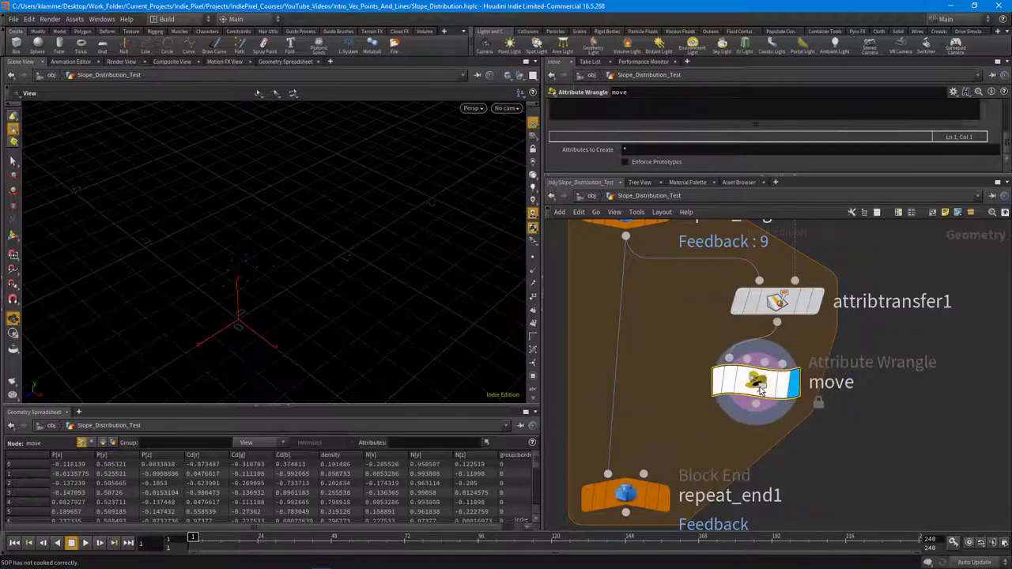
pyautogui.click(755, 405)
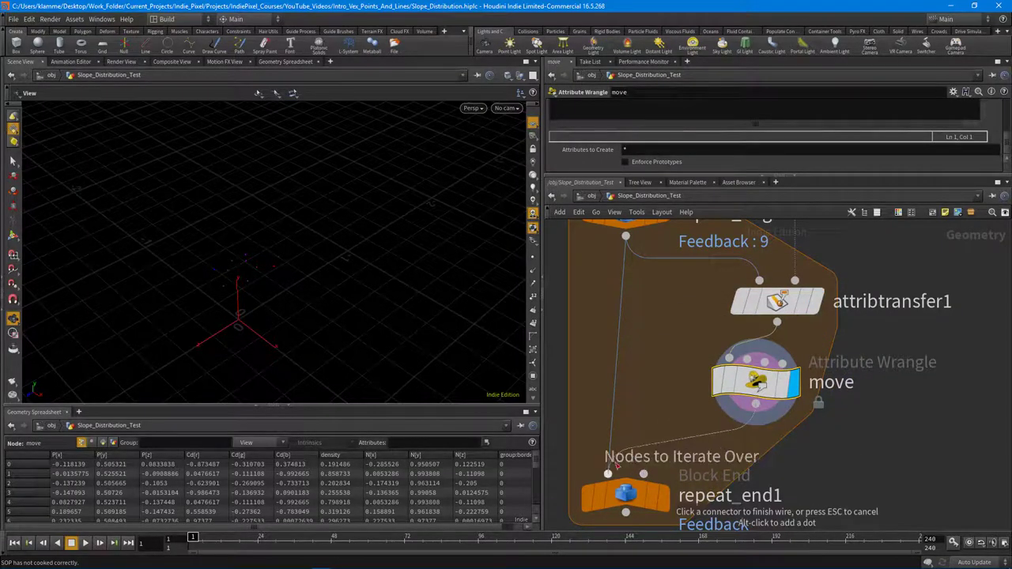
pyautogui.click(643, 474)
# Uncheck Primitives on attribtransfer1 and set its Points attributes to Cd only.
pyautogui.scroll(-8, 822, 419)
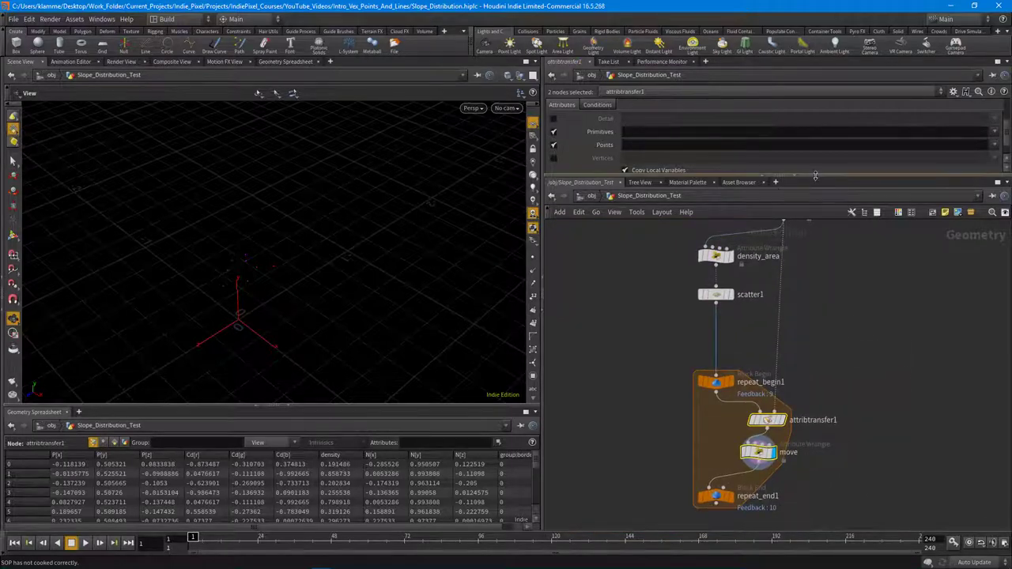
pyautogui.moveTo(815, 175); pyautogui.dragTo(815, 262)
pyautogui.click(882, 394)
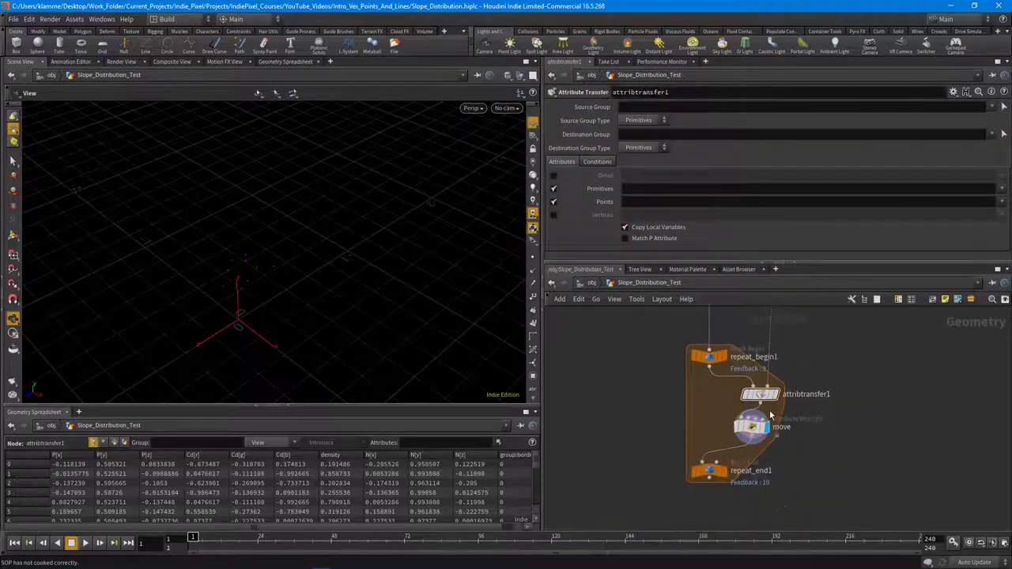
pyautogui.click(554, 188)
pyautogui.click(650, 203)
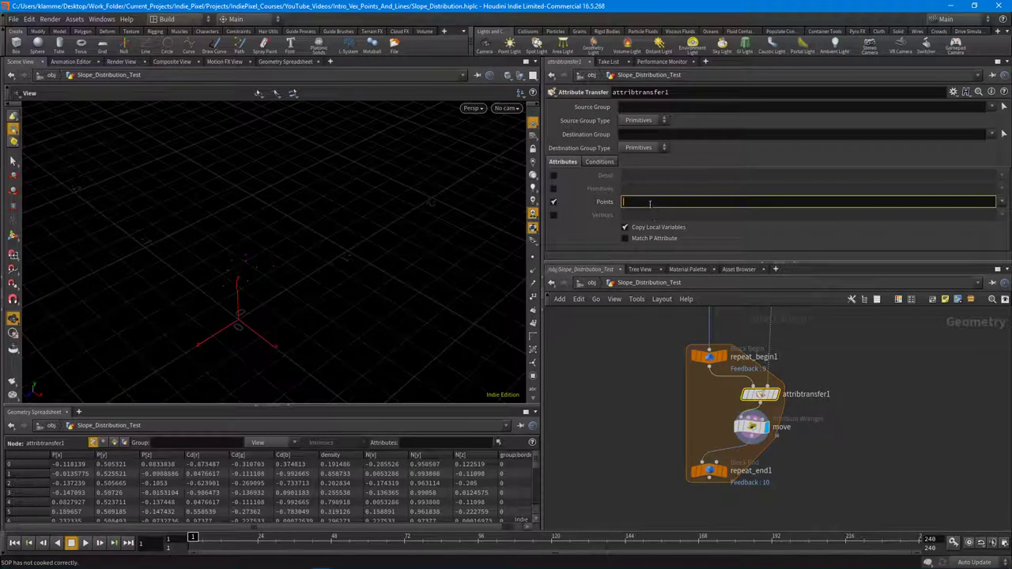
pyautogui.write('d')
pyautogui.press('Return')
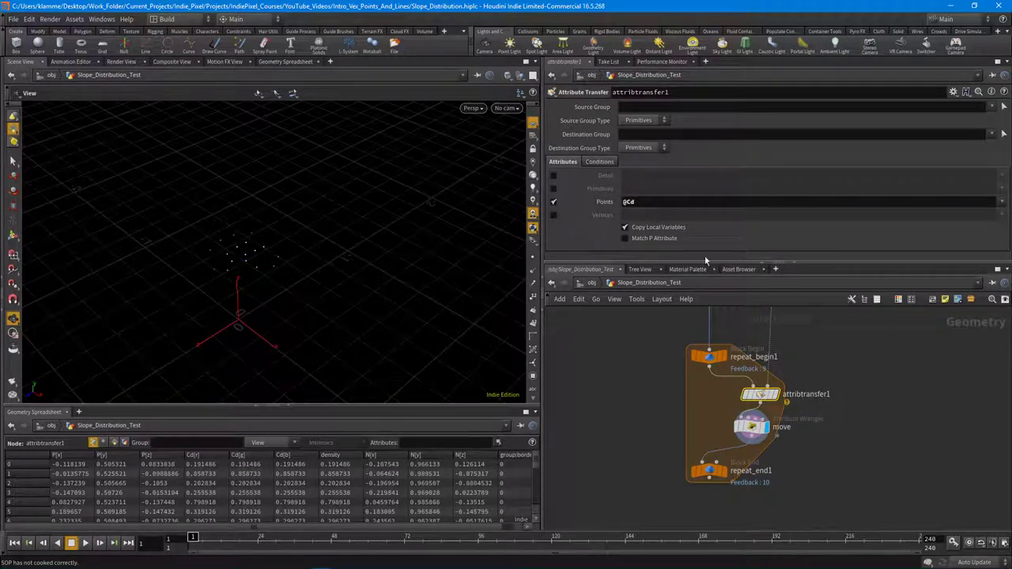
pyautogui.click(661, 204)
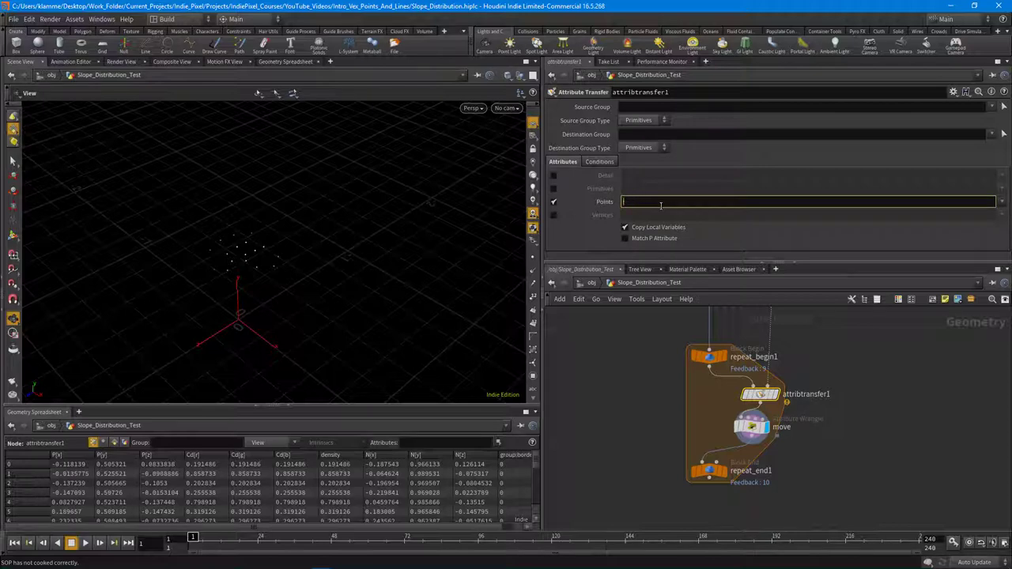
pyautogui.press('Return')
pyautogui.scroll(5, 728, 393)
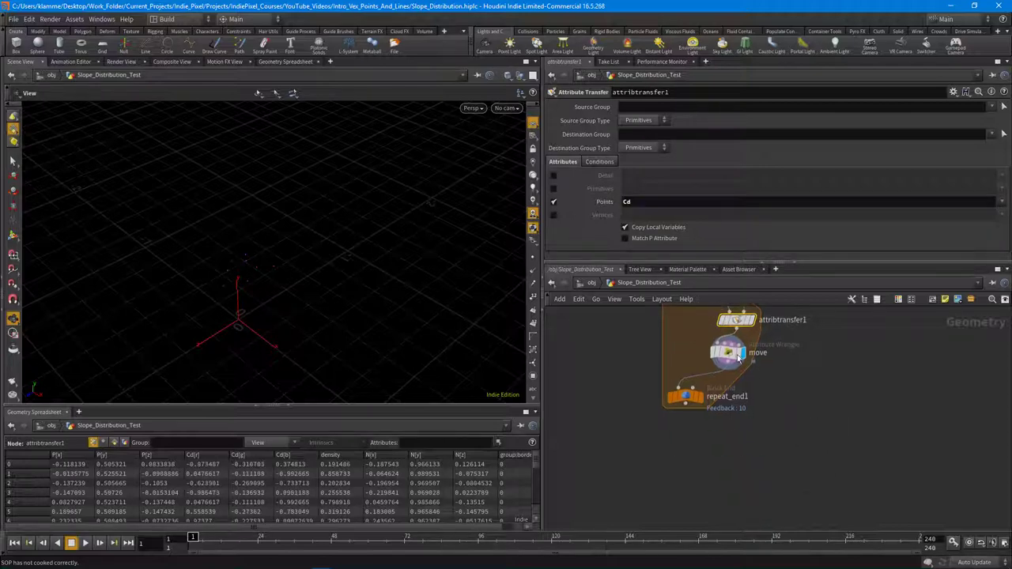
pyautogui.click(712, 356)
pyautogui.click(631, 147)
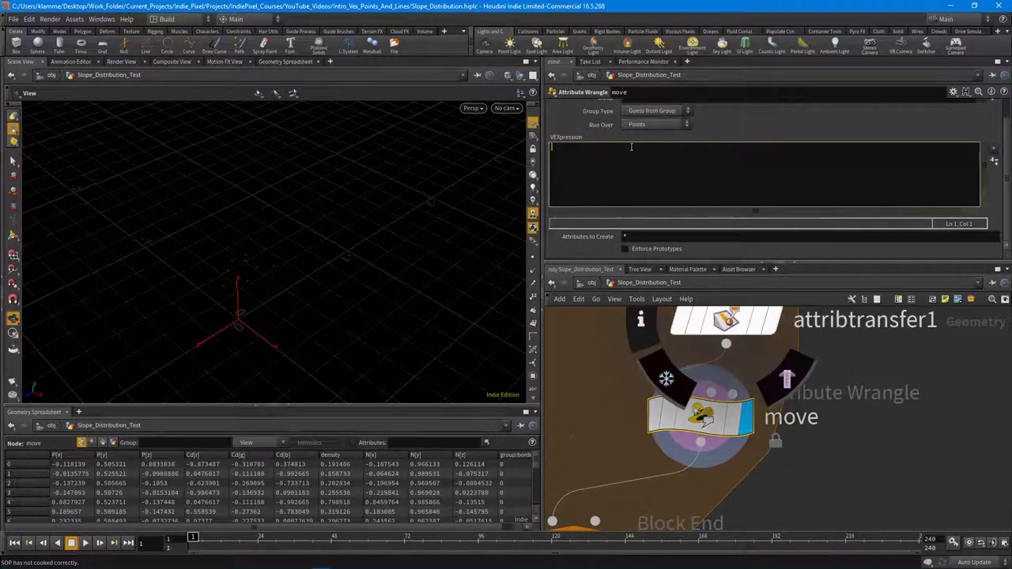
pyautogui.write('@N = @Cd;')
pyautogui.click(782, 125)
pyautogui.click(533, 254)
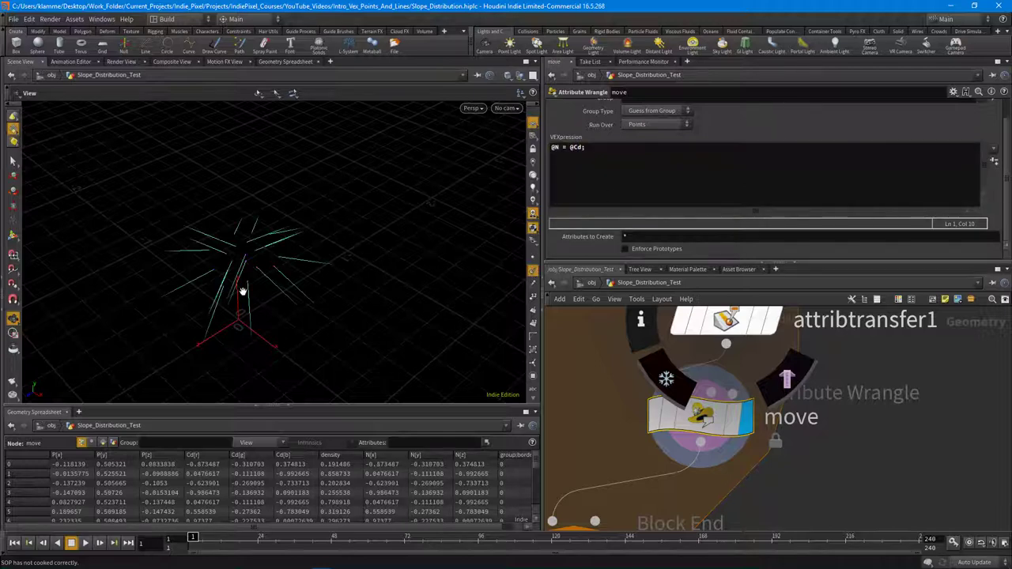
pyautogui.keyDown('alt'); pyautogui.moveTo(242, 287); pyautogui.dragTo(302, 311); pyautogui.keyUp('alt')
pyautogui.keyDown('alt'); pyautogui.moveTo(339, 345); pyautogui.dragTo(348, 261); pyautogui.keyUp('alt')
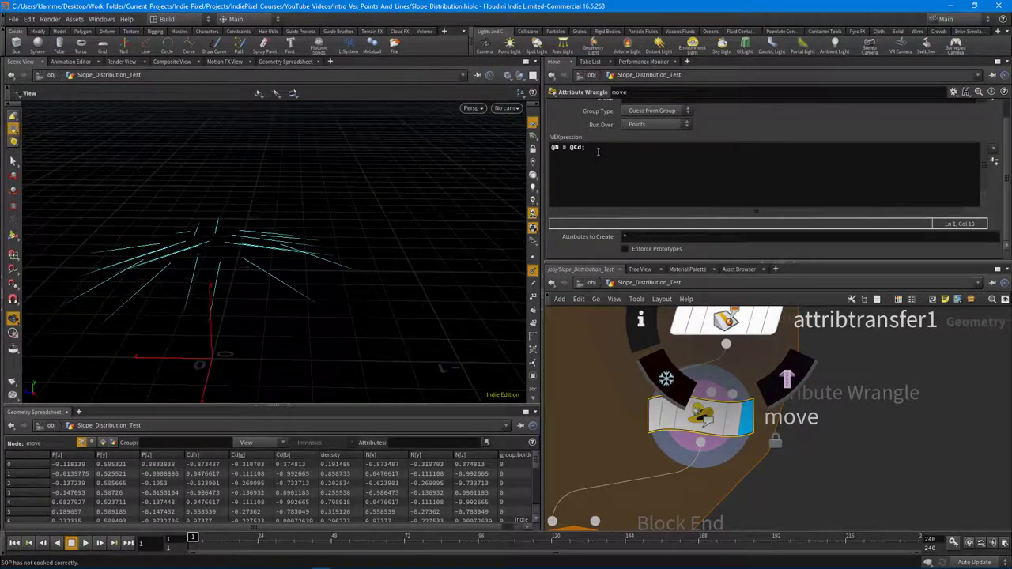
# Add @P += @N * chf("MoveAmount"); and set MoveAmount to 0.025.
pyautogui.click(612, 156)
pyautogui.press('Return')
pyautogui.press('Return')
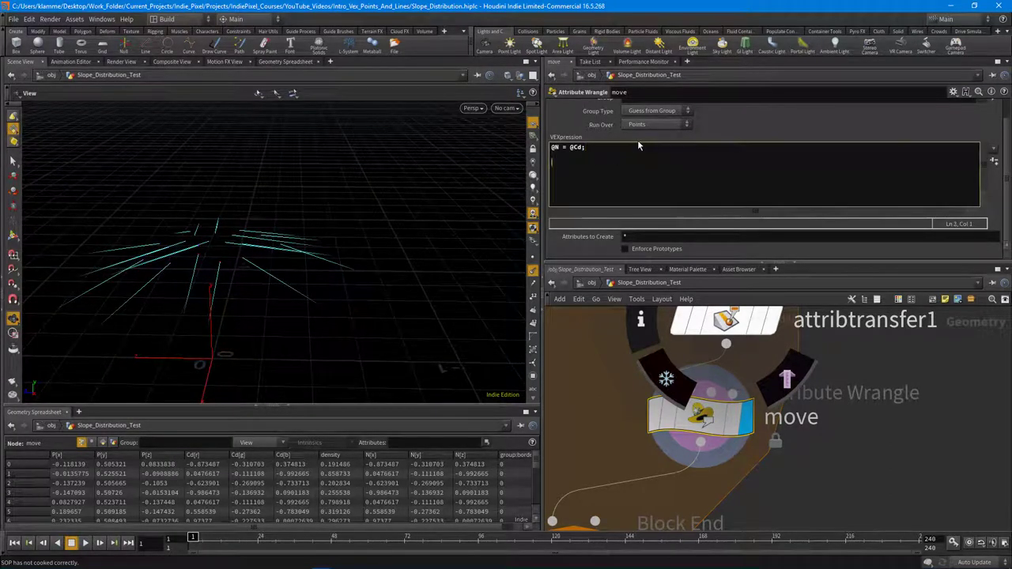
pyautogui.write('@P += @N * chf("MoveAmount");')
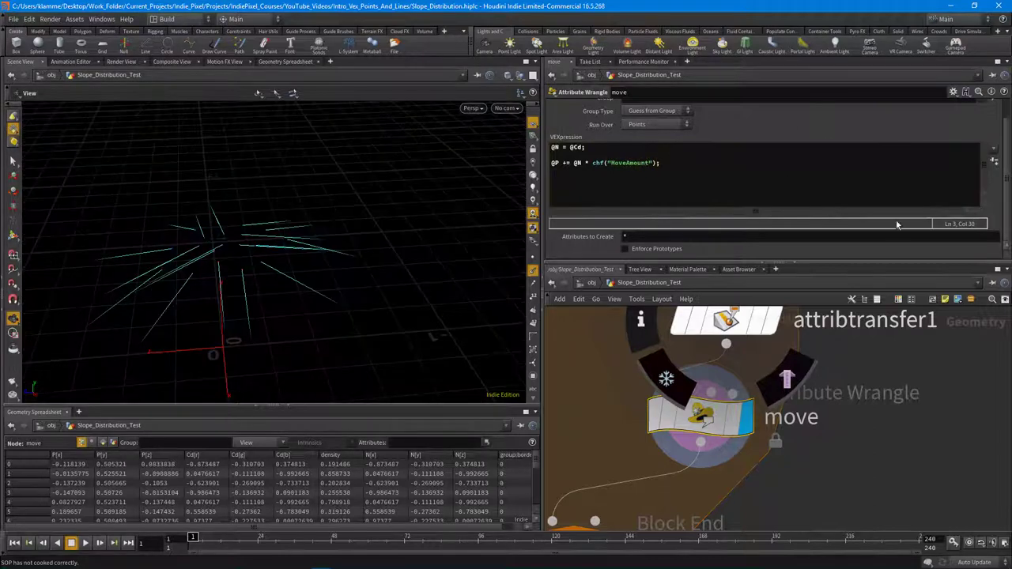
pyautogui.click(995, 164)
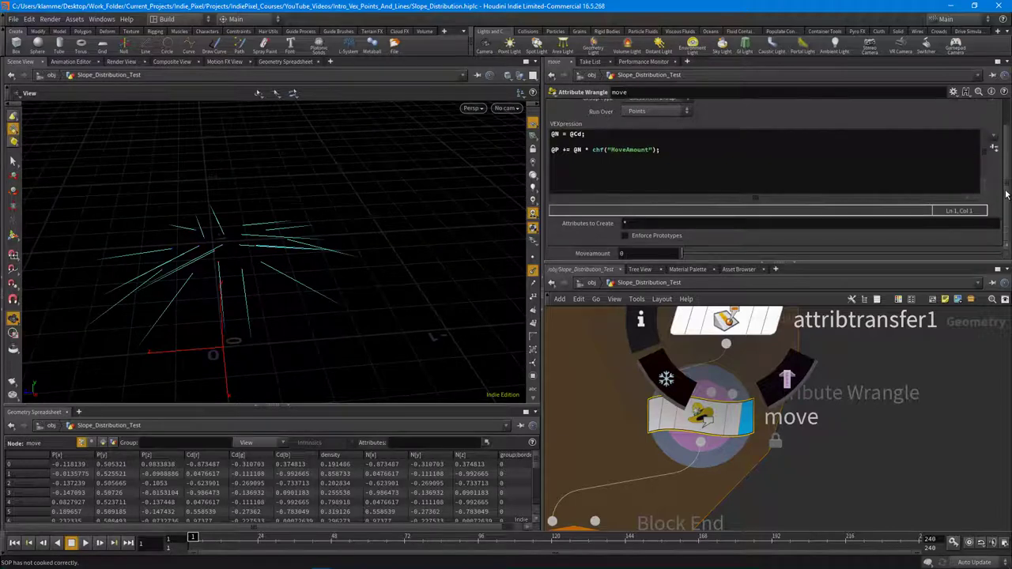
pyautogui.click(661, 253)
pyautogui.write('0.025')
pyautogui.press('Return')
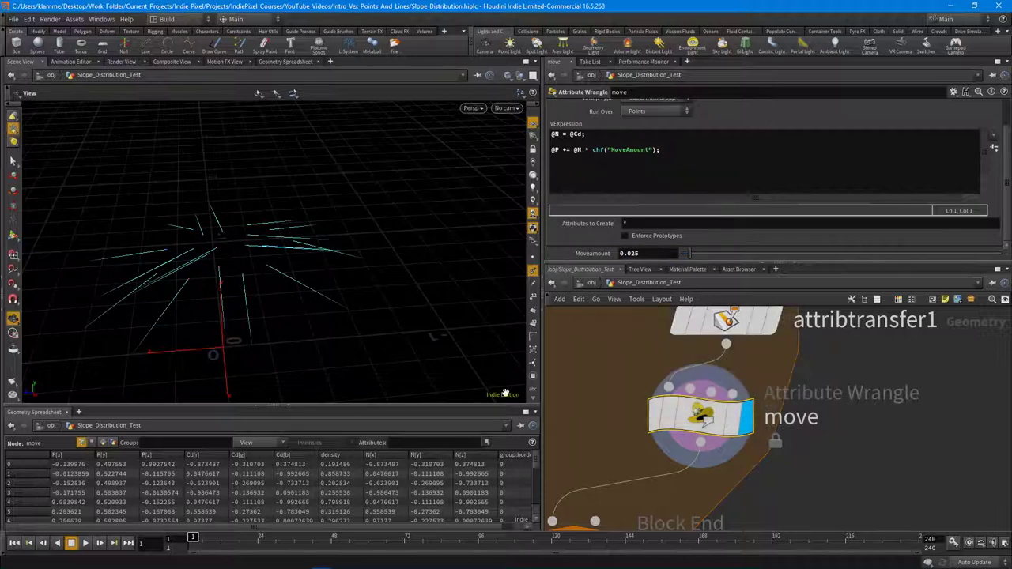
# Set the display flag on repeat_end1 to show the looped lines.
pyautogui.moveTo(819, 263); pyautogui.dragTo(818, 210)
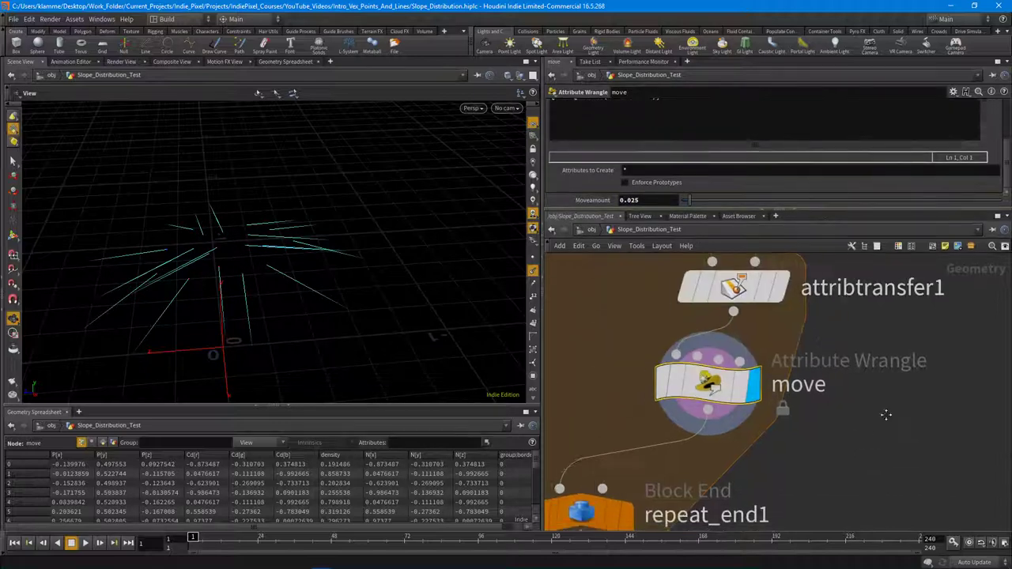
pyautogui.scroll(-3, 887, 413)
pyautogui.click(759, 401)
pyautogui.moveTo(332, 261); pyautogui.dragTo(332, 300)
pyautogui.moveTo(851, 396); pyautogui.dragTo(795, 481, button='middle')
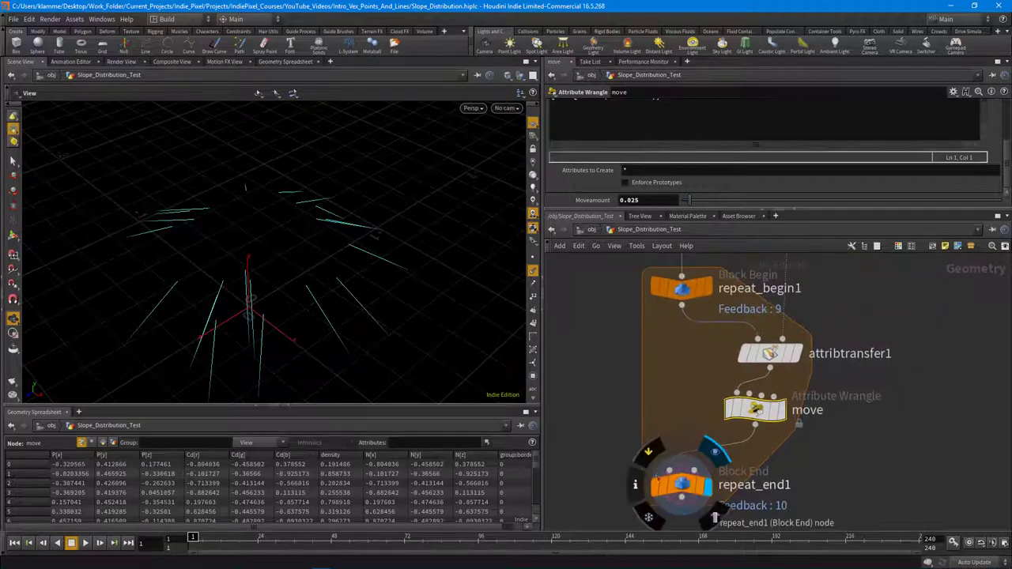
pyautogui.scroll(-3, 725, 358)
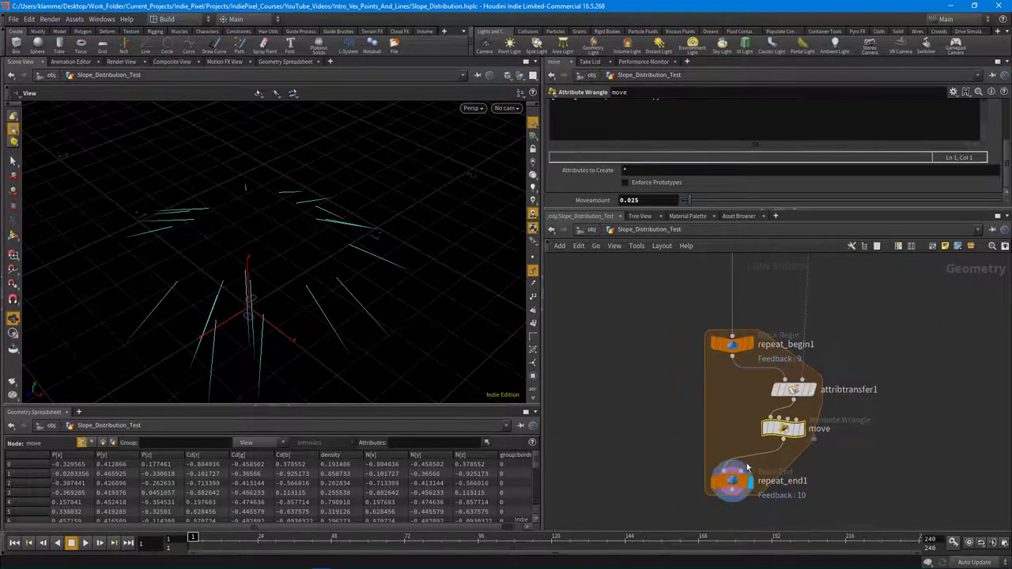
# Template density_area so the mound mesh shows as a reference wireframe.
pyautogui.click(731, 481)
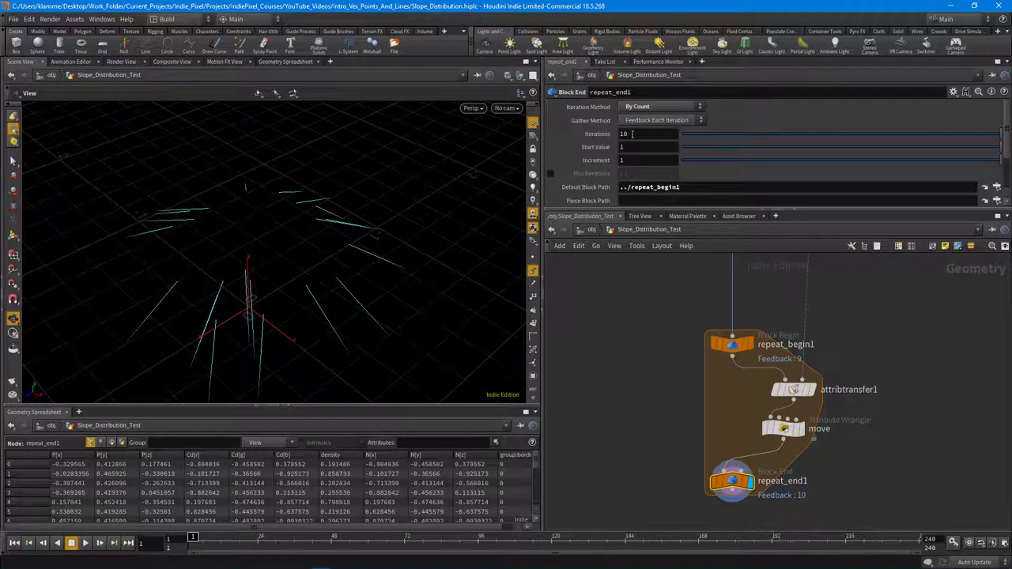
pyautogui.moveTo(745, 261); pyautogui.dragTo(745, 360, button='middle')
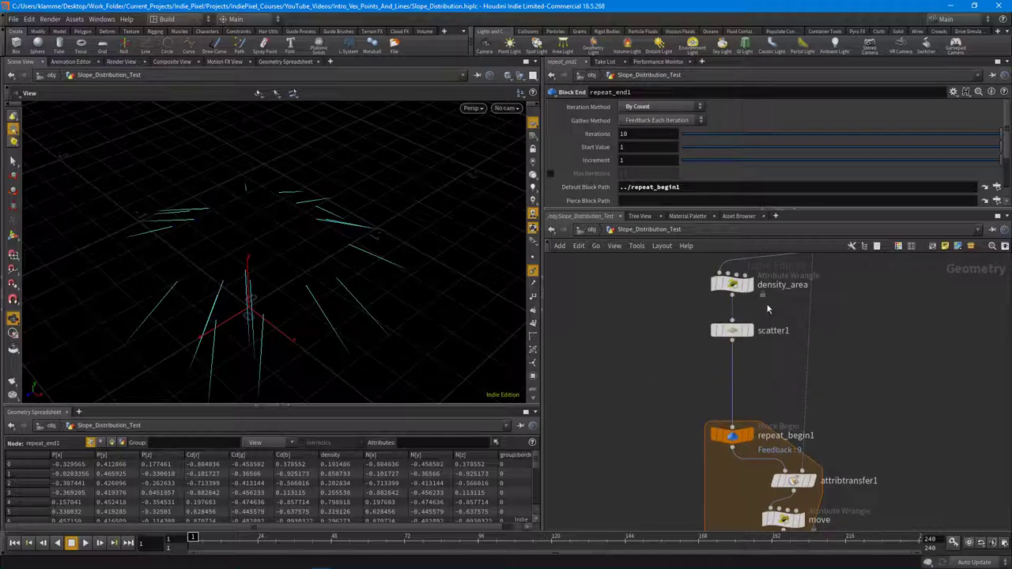
pyautogui.moveTo(767, 308); pyautogui.dragTo(757, 394, button='middle')
pyautogui.moveTo(700, 390)
pyautogui.click(724, 411)
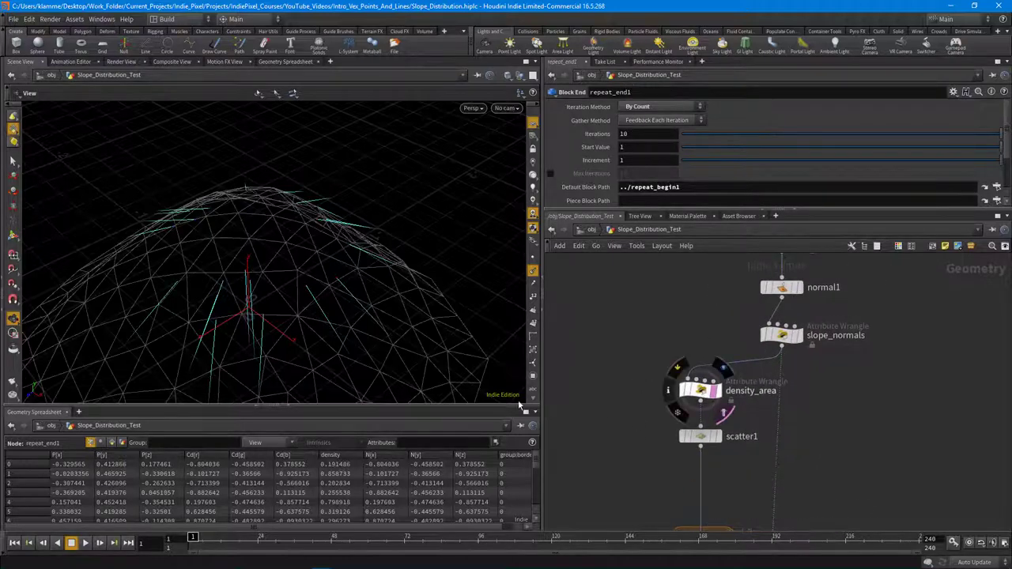
pyautogui.moveTo(474, 371); pyautogui.dragTo(313, 270)
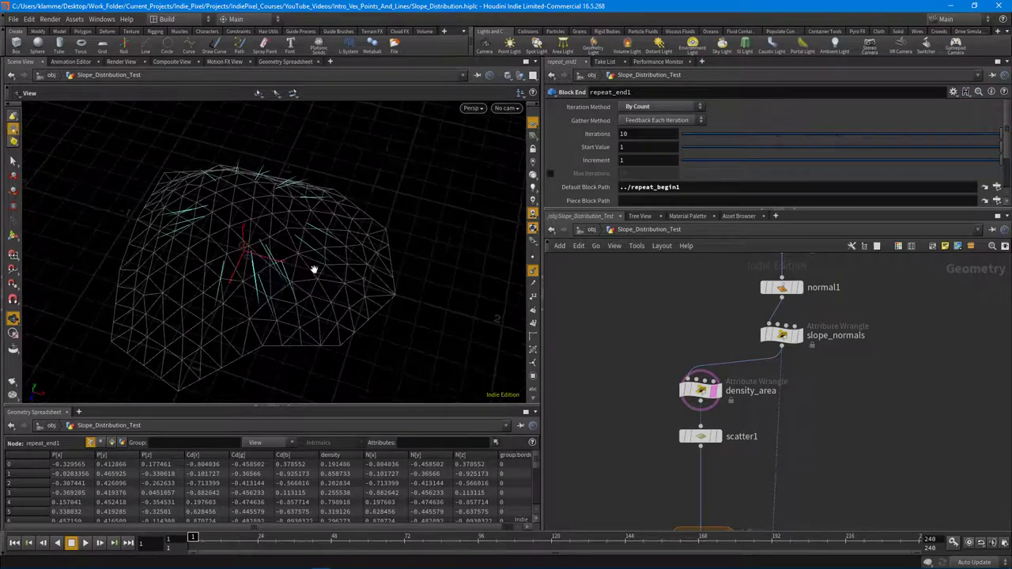
# Raise repeat_end1's Iterations to 26.
pyautogui.moveTo(639, 133); pyautogui.dragTo(563, 187, button='middle')
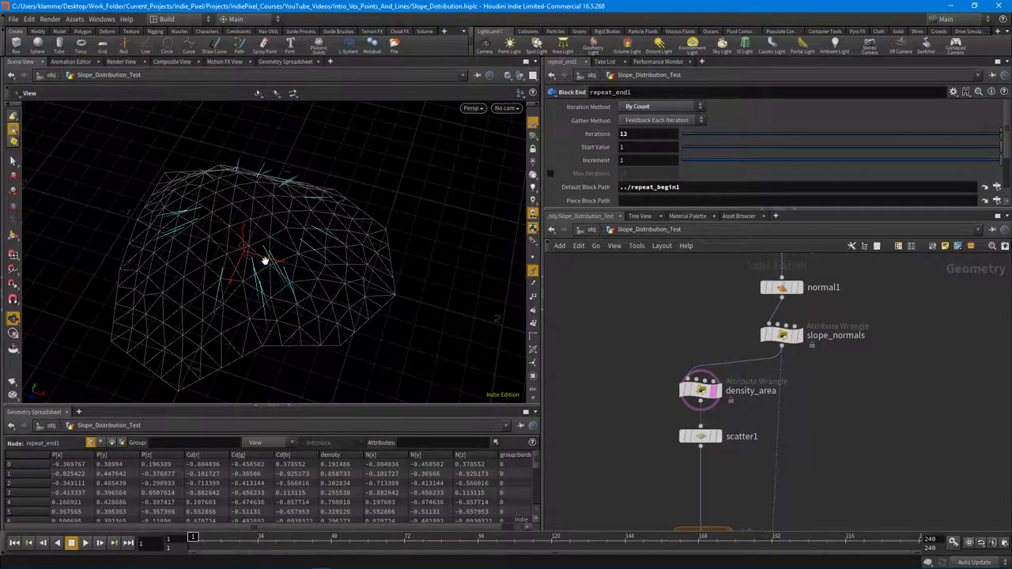
pyautogui.moveTo(265, 261)
pyautogui.mouseDown()
pyautogui.moveTo(266, 299)
pyautogui.moveTo(275, 265)
pyautogui.mouseUp()
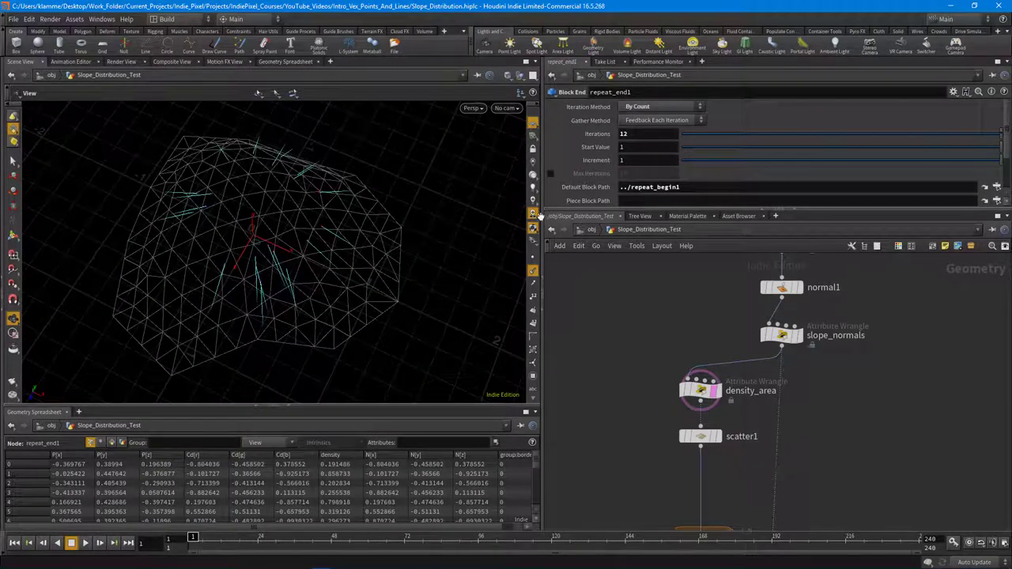
pyautogui.moveTo(637, 134); pyautogui.dragTo(537, 144, button='middle')
pyautogui.moveTo(194, 332); pyautogui.dragTo(237, 269)
pyautogui.moveTo(919, 465); pyautogui.dragTo(848, 406, button='middle')
pyautogui.scroll(4, 782, 431)
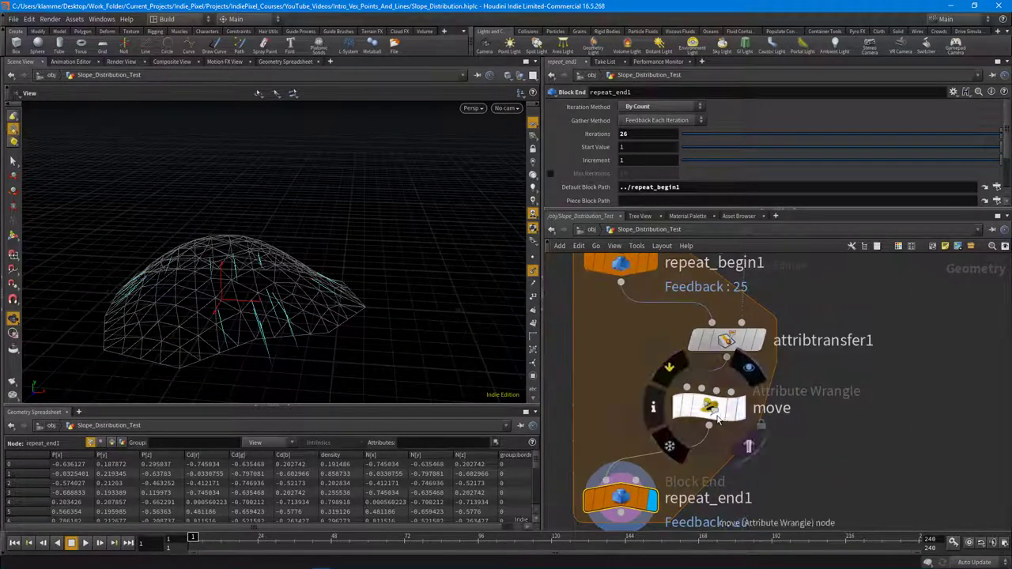
# Reopen the move wrangle's VEX code and insert blank lines below the first statement.
pyautogui.click(717, 417)
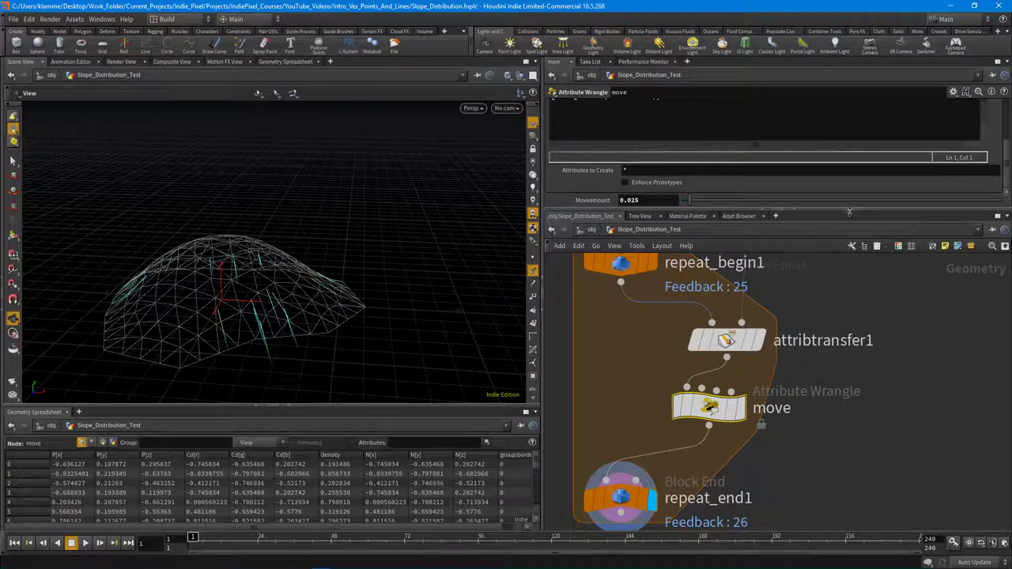
pyautogui.moveTo(849, 211); pyautogui.dragTo(838, 289)
pyautogui.moveTo(834, 341); pyautogui.dragTo(834, 364)
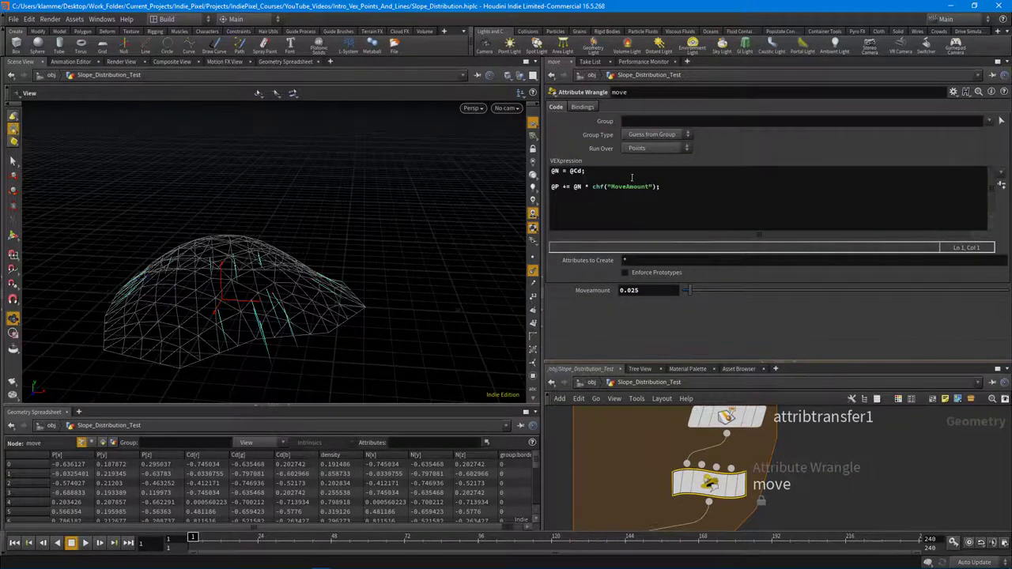
pyautogui.click(607, 175)
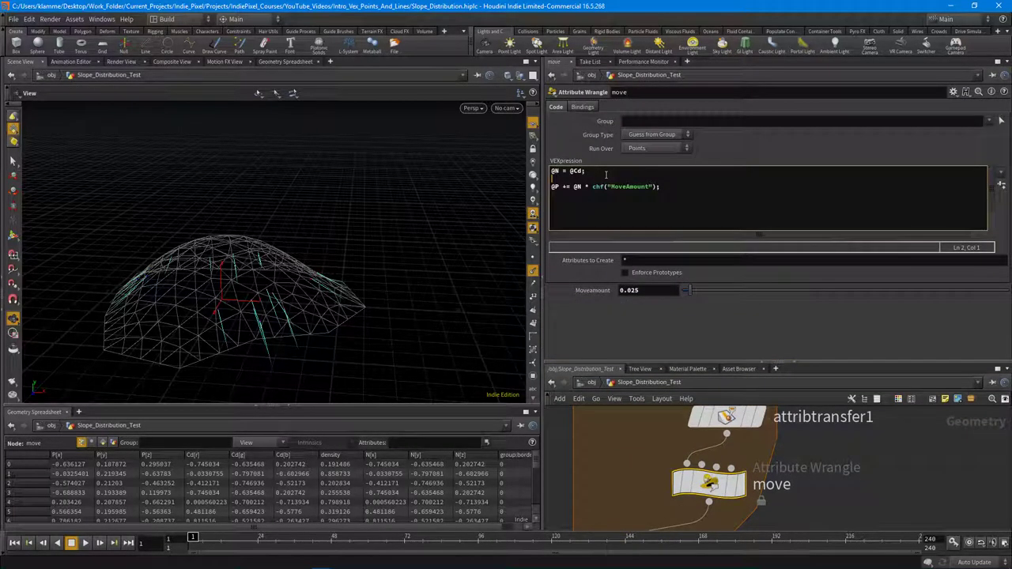
pyautogui.press('Return')
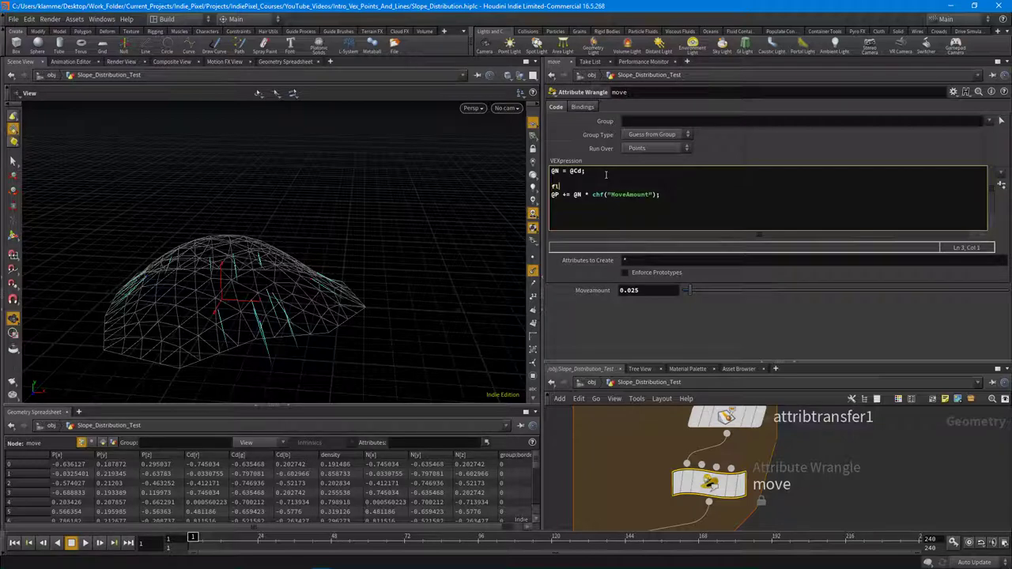
pyautogui.write('oat randWeight =')
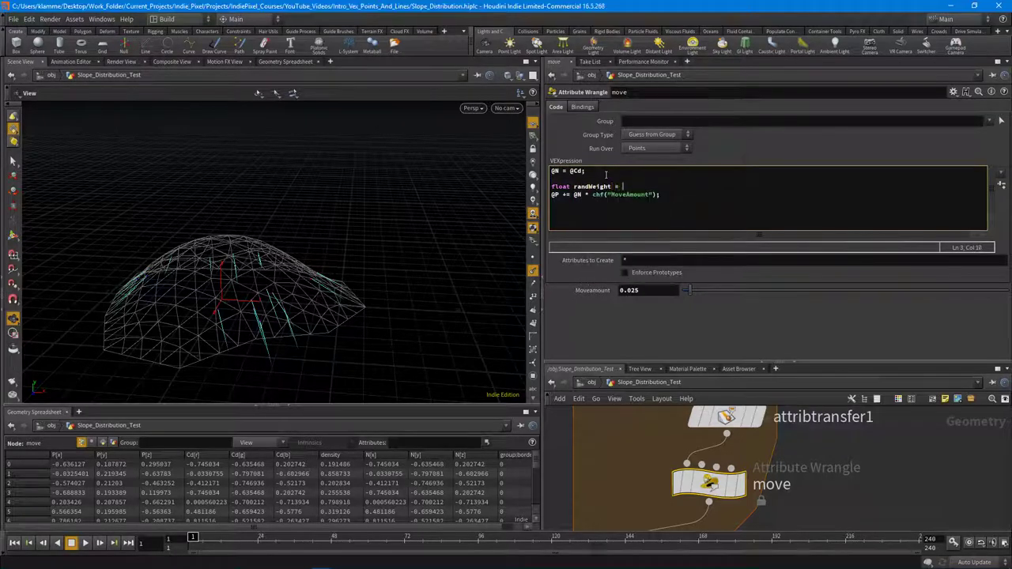
pyautogui.write(' fit')
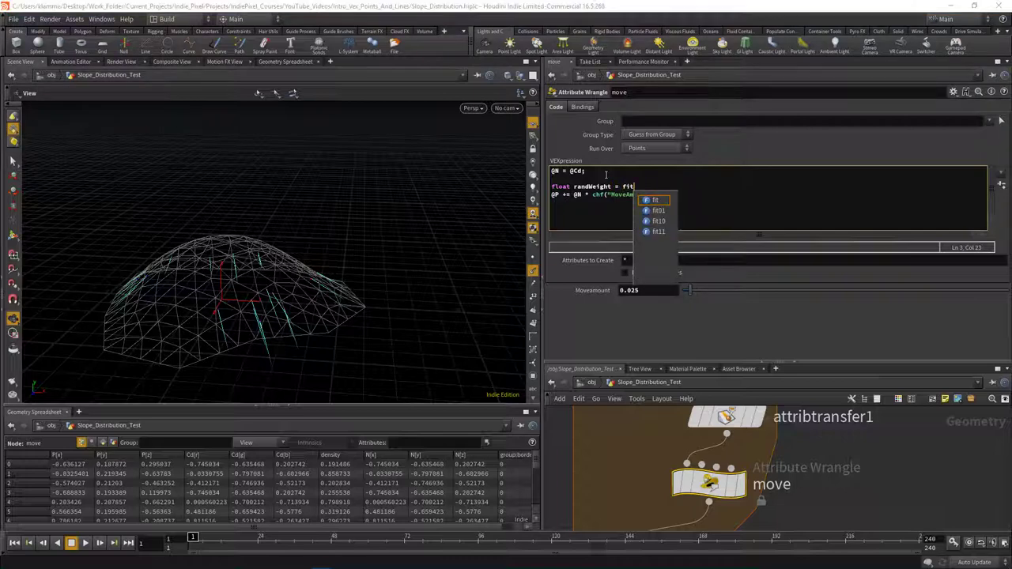
pyautogui.write('01(rand(')
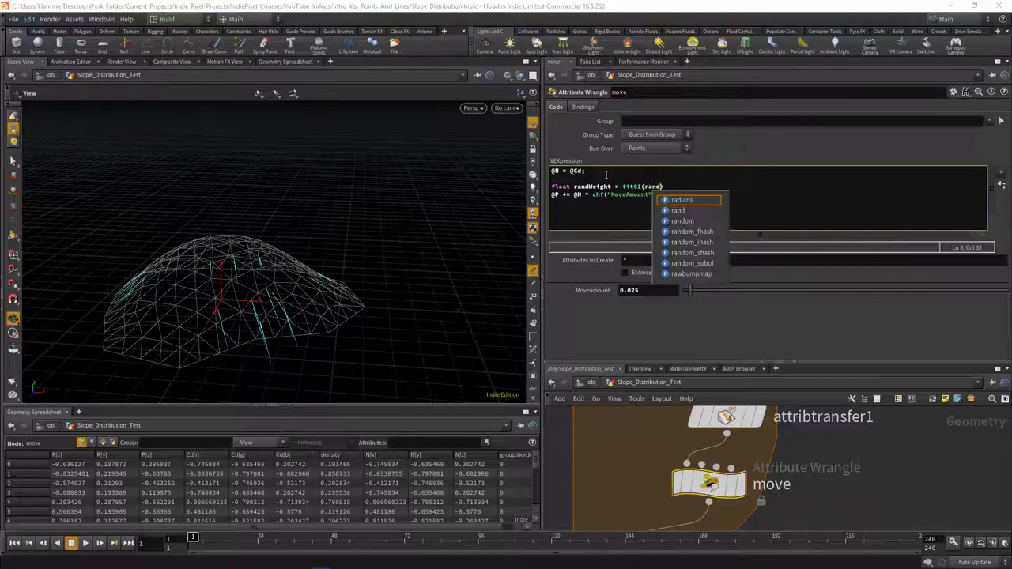
pyautogui.write('@p')
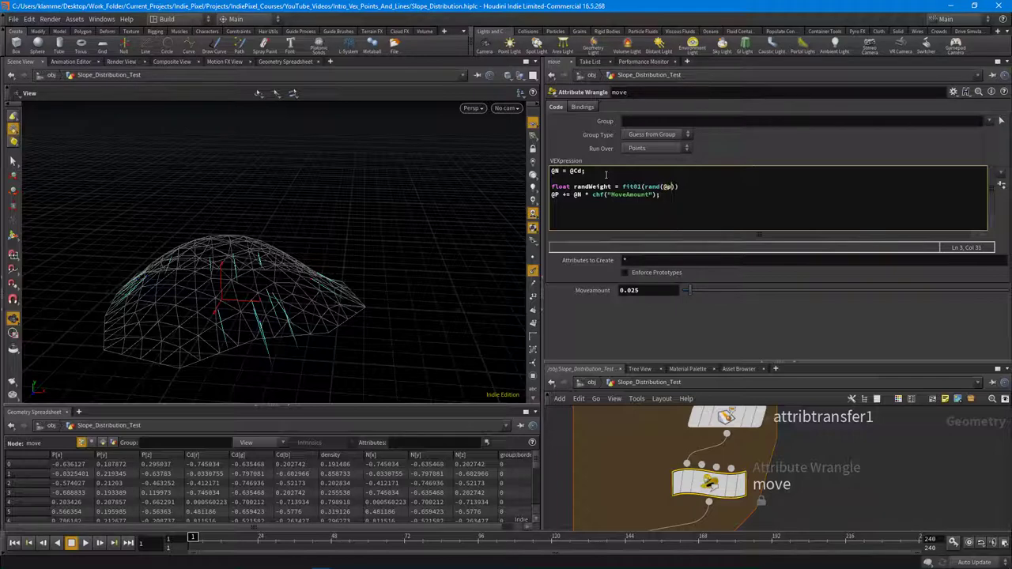
pyautogui.write('tnum, 0.5, 1.2')
pyautogui.click(773, 147)
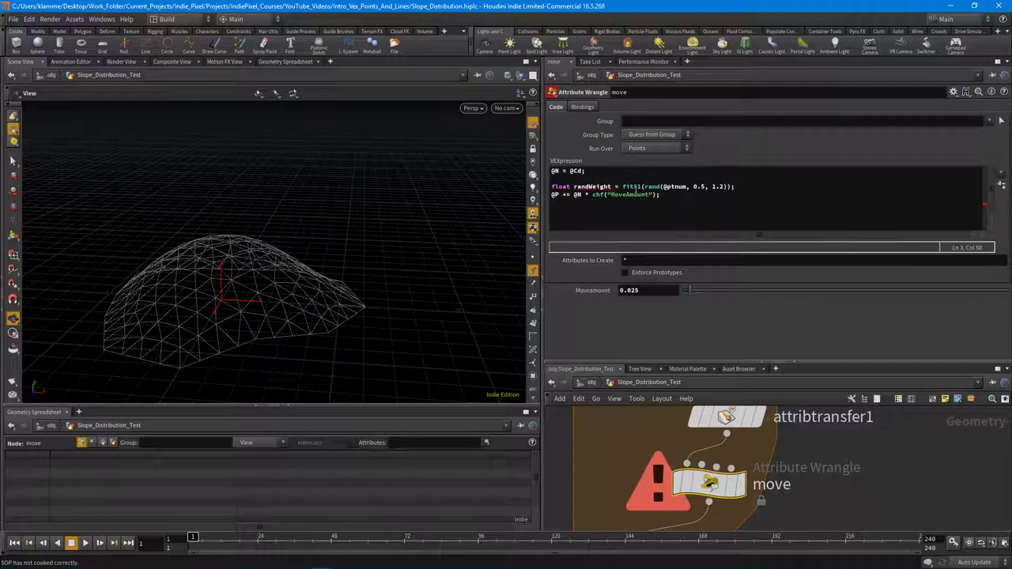
pyautogui.click(690, 186)
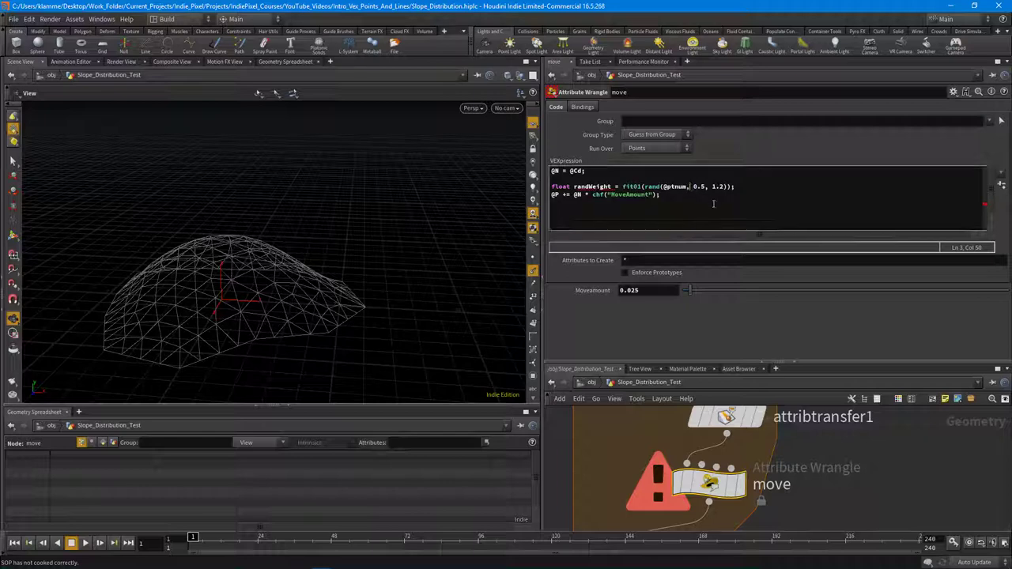
pyautogui.press('Left')
pyautogui.write(')')
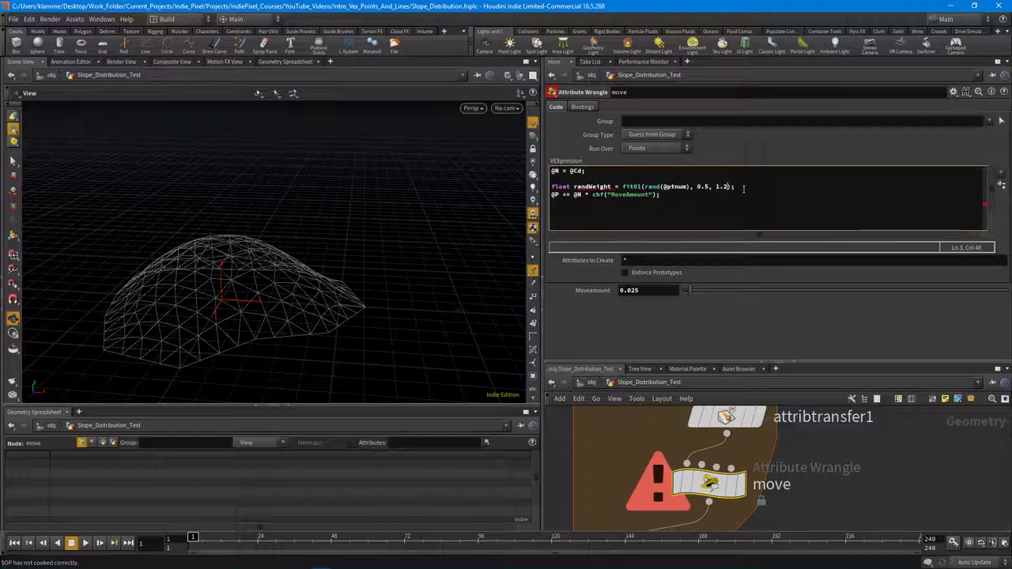
pyautogui.moveTo(398, 321); pyautogui.dragTo(506, 233)
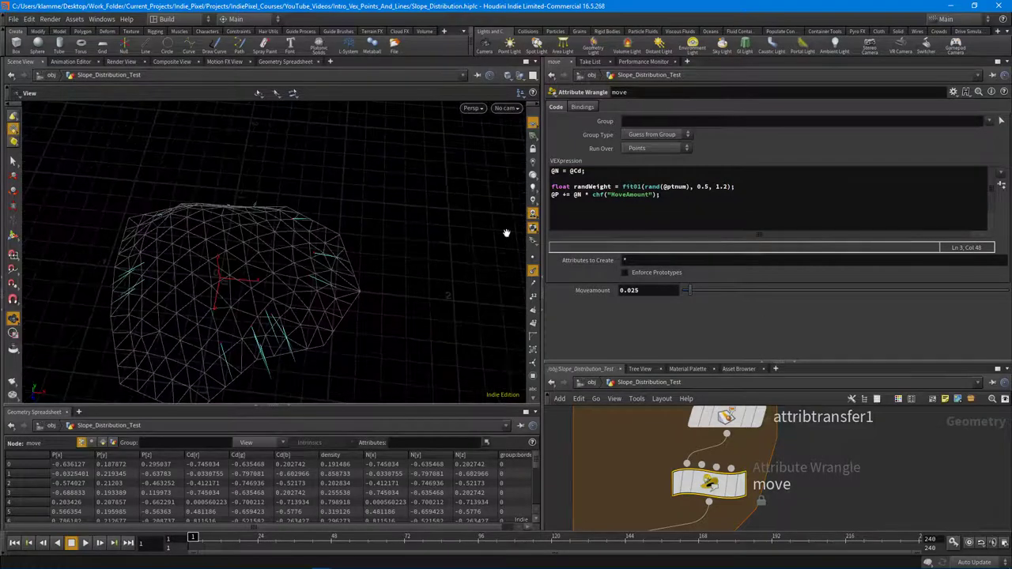
# Multiply chf("MoveAmount") by randWeight in the point-moving line.
pyautogui.doubleClick(588, 186)
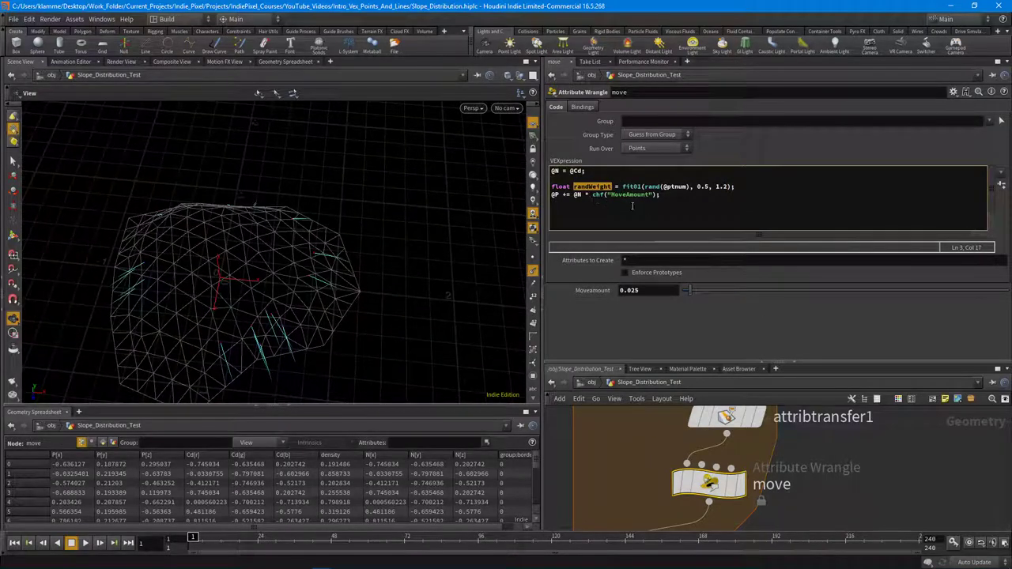
pyautogui.click(595, 194)
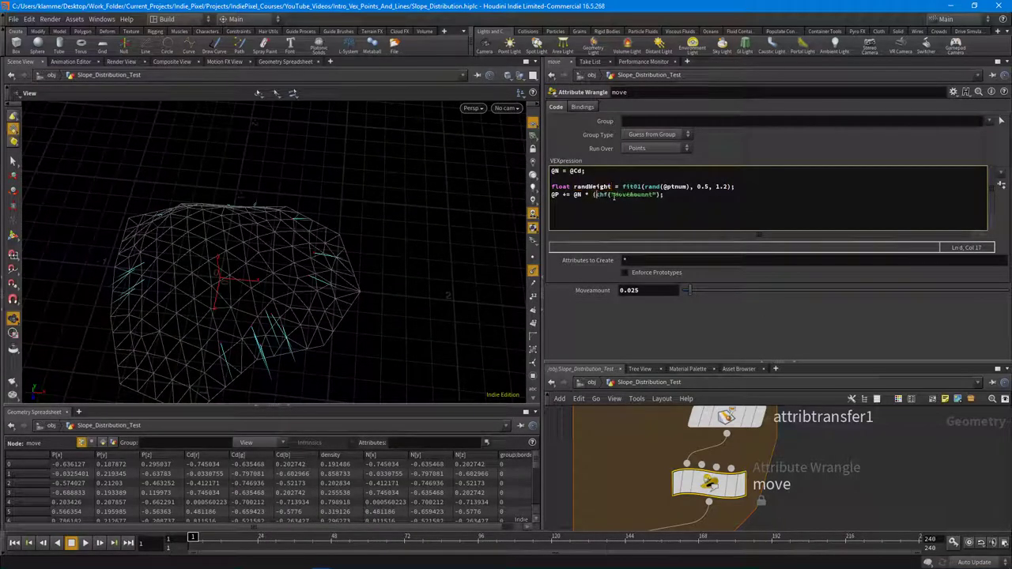
pyautogui.moveTo(613, 197)
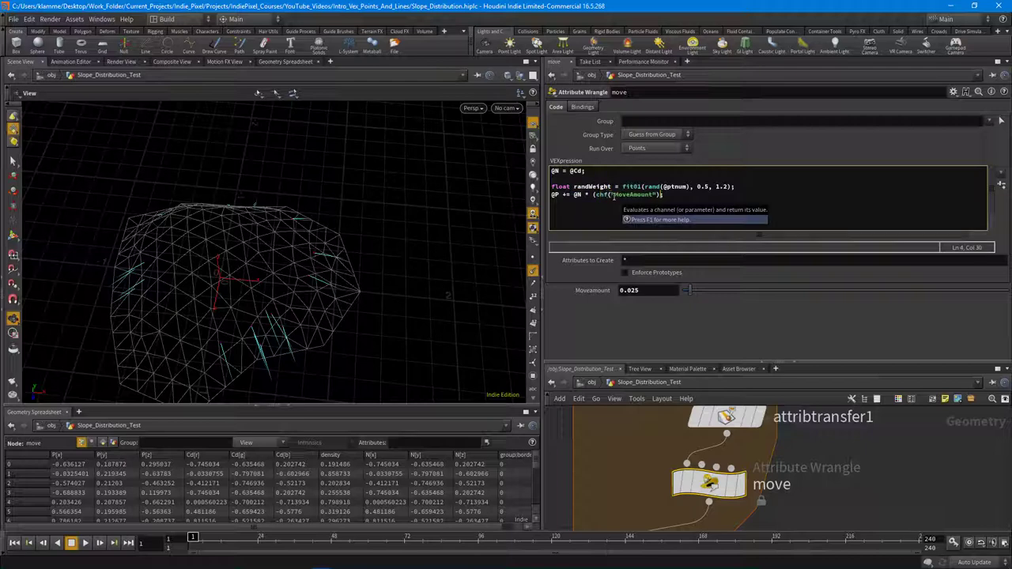
pyautogui.write('* randWeight')
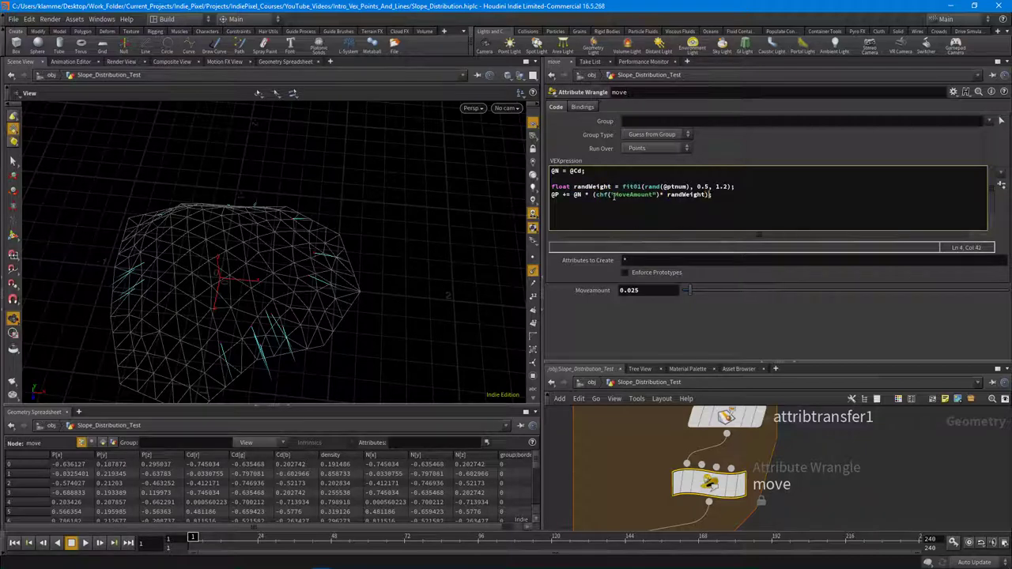
pyautogui.moveTo(277, 348)
pyautogui.mouseDown()
pyautogui.moveTo(256, 287)
pyautogui.moveTo(282, 311)
pyautogui.moveTo(292, 348)
pyautogui.mouseUp()
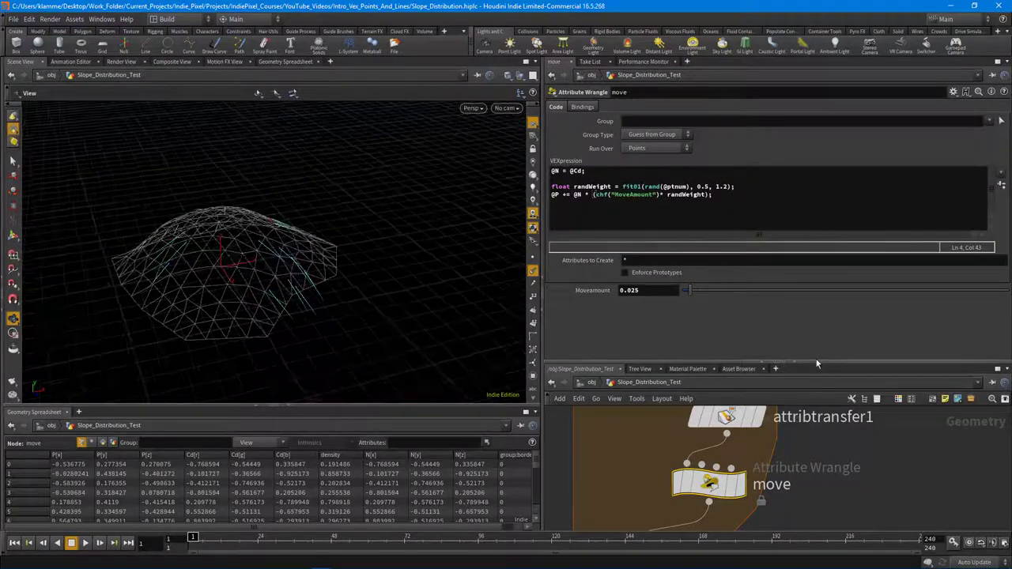
pyautogui.moveTo(795, 412); pyautogui.dragTo(820, 338, button='middle')
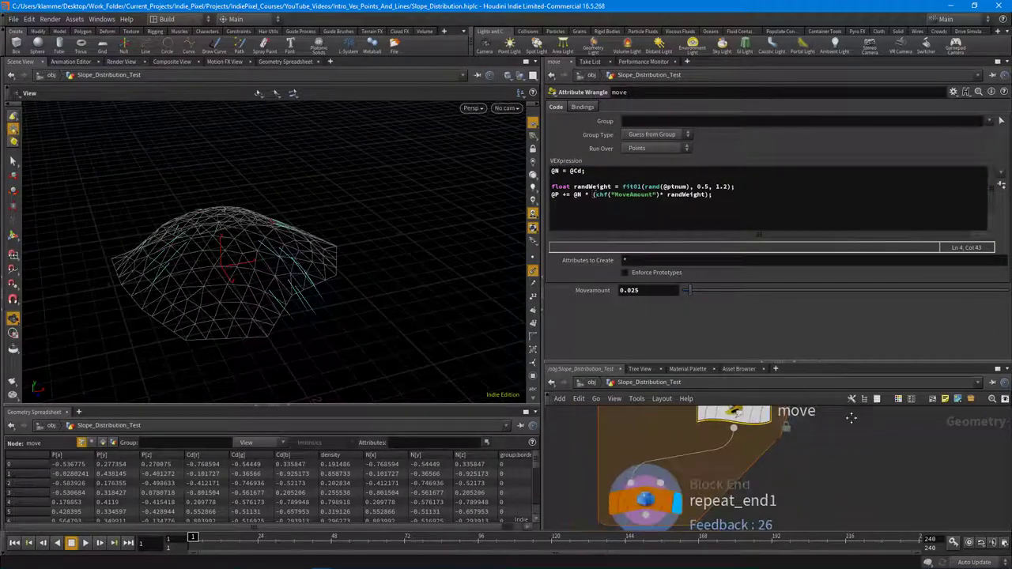
# Set the repeat_end1 loop's Iterations to 18.
pyautogui.click(646, 501)
pyautogui.moveTo(653, 133); pyautogui.dragTo(673, 142, button='middle')
pyautogui.moveTo(273, 261); pyautogui.dragTo(262, 216)
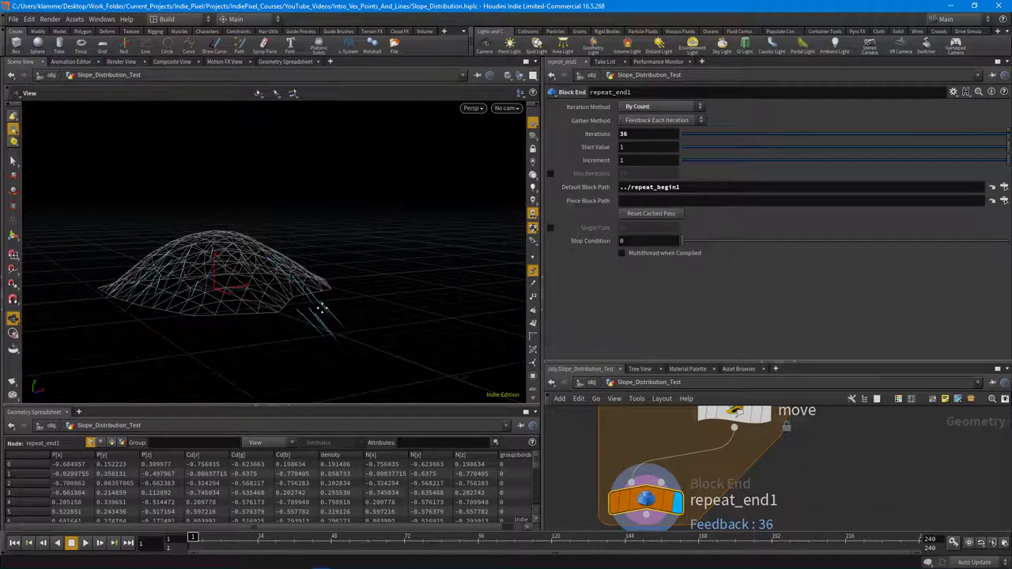
pyautogui.moveTo(321, 308); pyautogui.dragTo(257, 328)
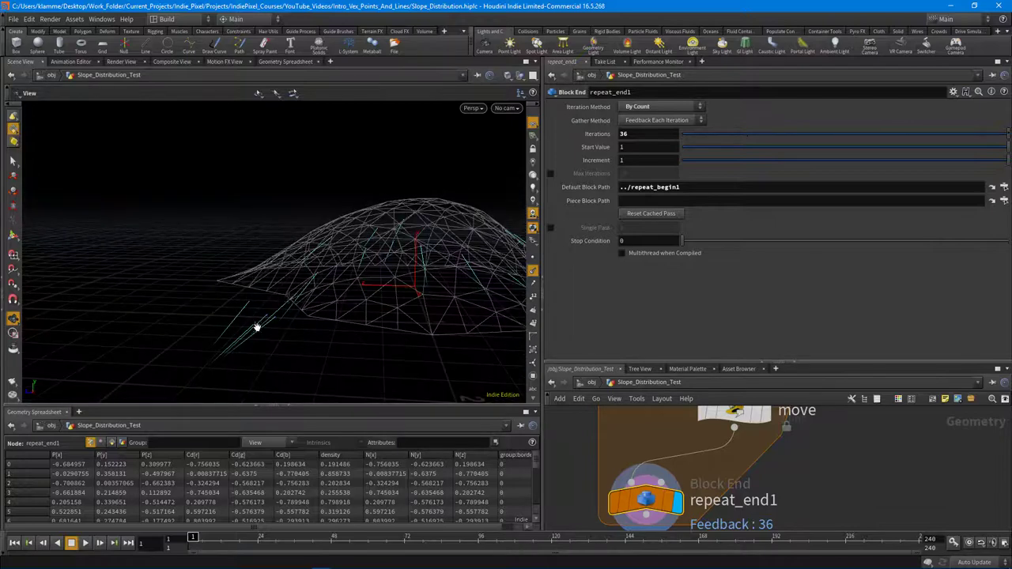
pyautogui.moveTo(389, 249); pyautogui.dragTo(248, 316)
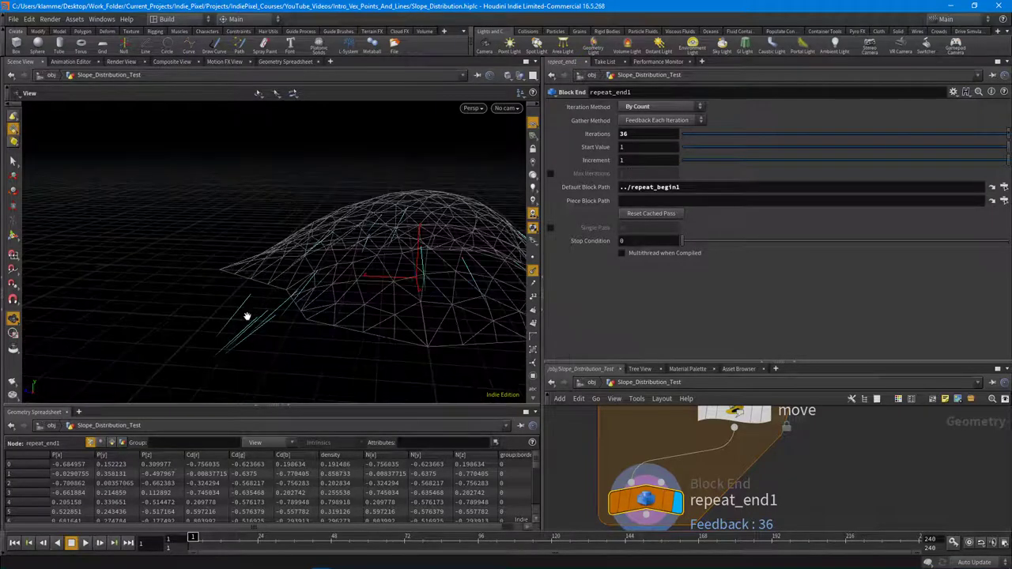
pyautogui.moveTo(644, 134); pyautogui.dragTo(592, 149, button='middle')
pyautogui.moveTo(286, 236); pyautogui.dragTo(300, 251)
# Enlarge the network pane and place a new box1 Box node beside the repeat block.
pyautogui.moveTo(822, 362); pyautogui.dragTo(822, 189)
pyautogui.scroll(-5, 860, 425)
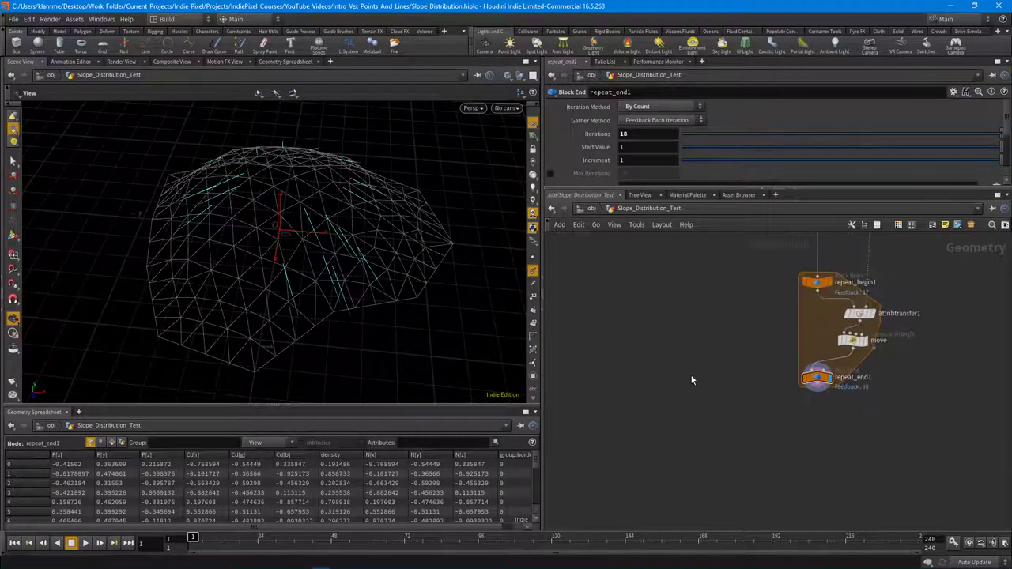
pyautogui.press('Tab')
pyautogui.press('Return')
pyautogui.click(691, 380)
pyautogui.scroll(3, 745, 410)
pyautogui.press('Tab')
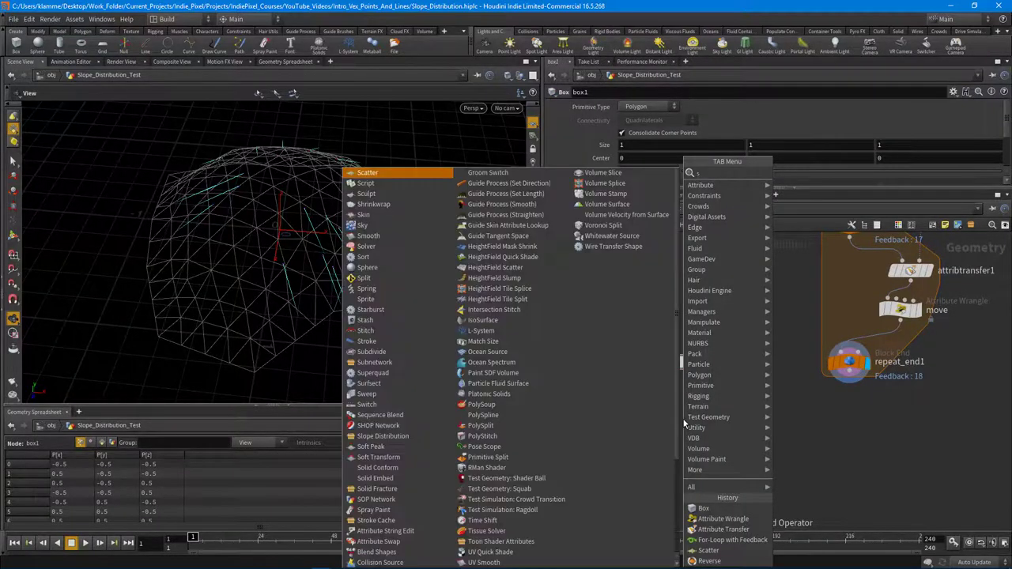
# Add a subdivide1 node fed by box1.
pyautogui.press('Return')
pyautogui.click(684, 424)
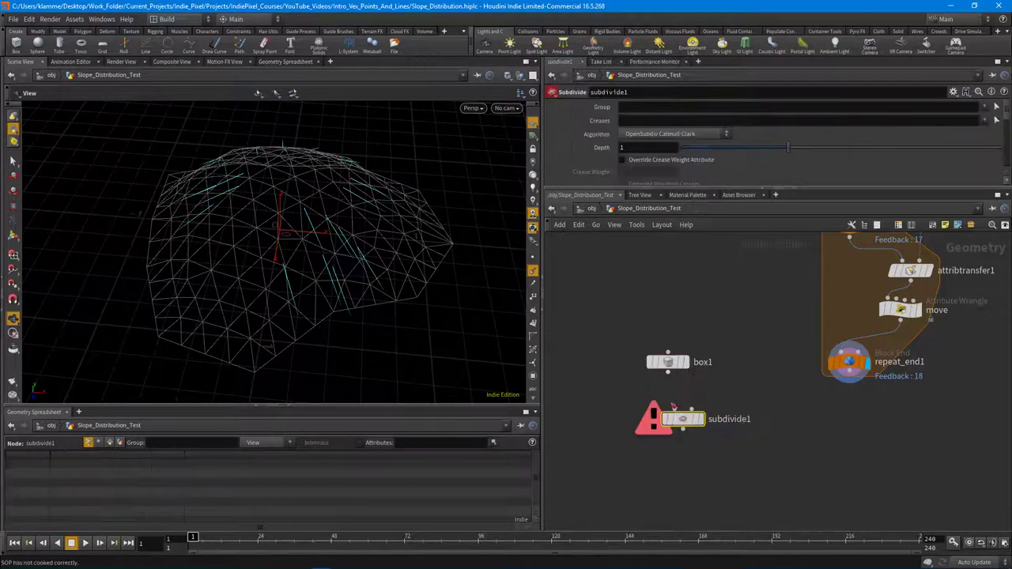
pyautogui.moveTo(668, 371); pyautogui.dragTo(670, 414)
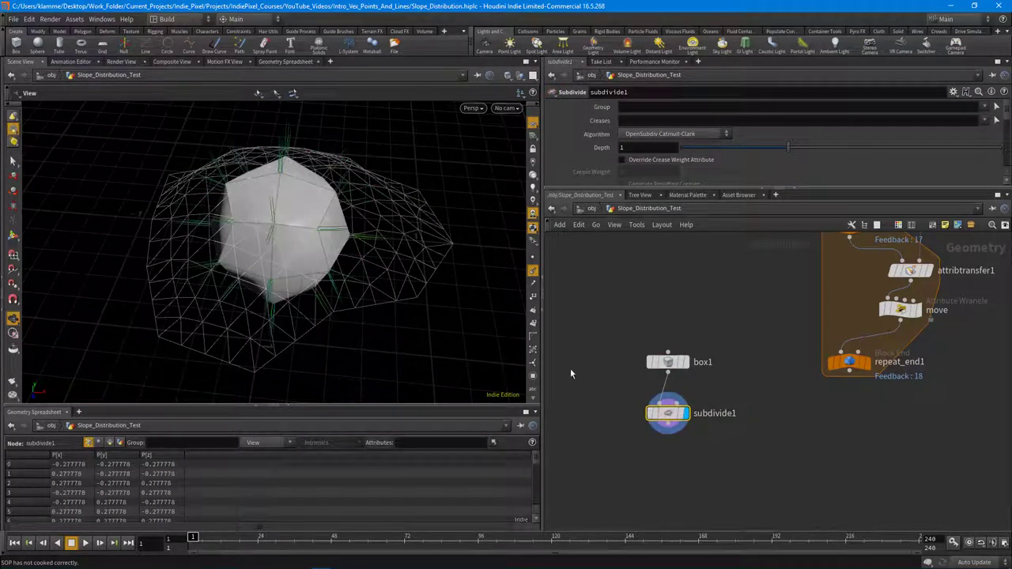
pyautogui.scroll(-2, 695, 425)
# Add a mountain2 node after subdivide1, display it, and set element size to 0.74.
pyautogui.press('Tab')
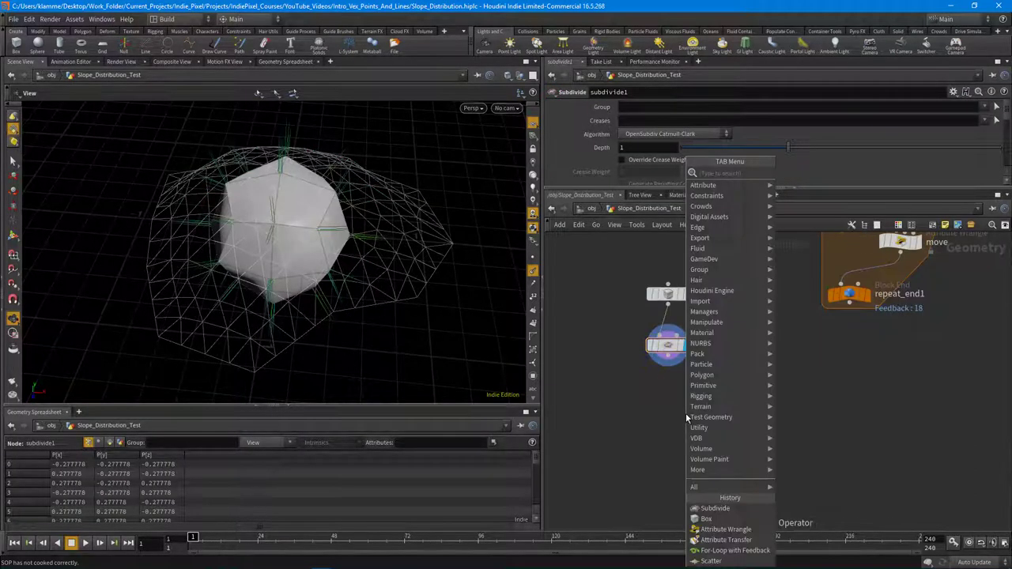
pyautogui.write('mou')
pyautogui.press('Return')
pyautogui.click(669, 413)
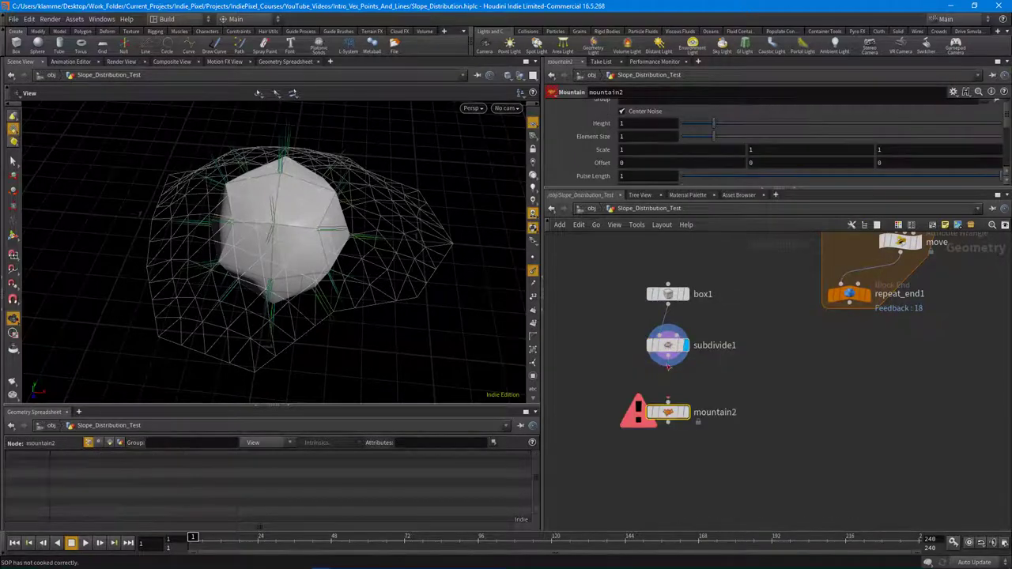
pyautogui.click(668, 360)
pyautogui.click(668, 404)
pyautogui.click(684, 412)
pyautogui.moveTo(356, 238); pyautogui.dragTo(278, 224)
pyautogui.moveTo(713, 136); pyautogui.dragTo(705, 136)
# Place a Transform node directly below mountain2.
pyautogui.press('Tab')
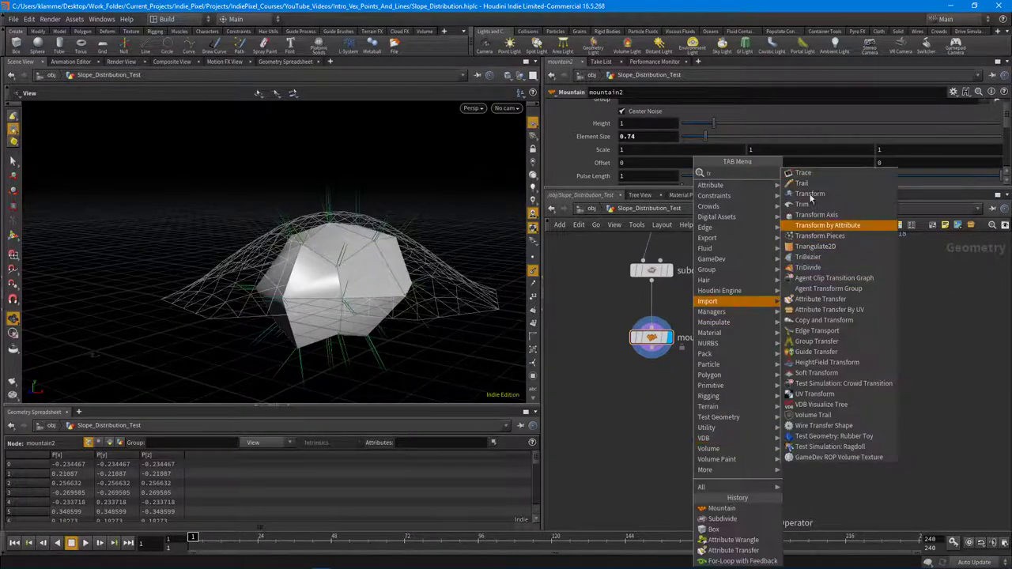
pyautogui.click(813, 193)
pyautogui.press('Tab')
pyautogui.moveTo(763, 365)
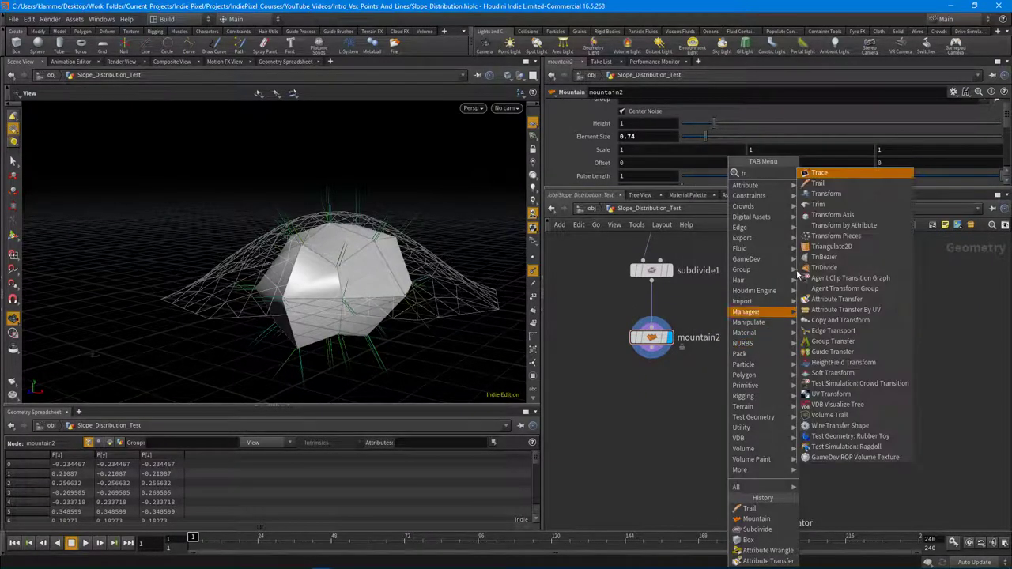
pyautogui.click(854, 194)
pyautogui.click(650, 389)
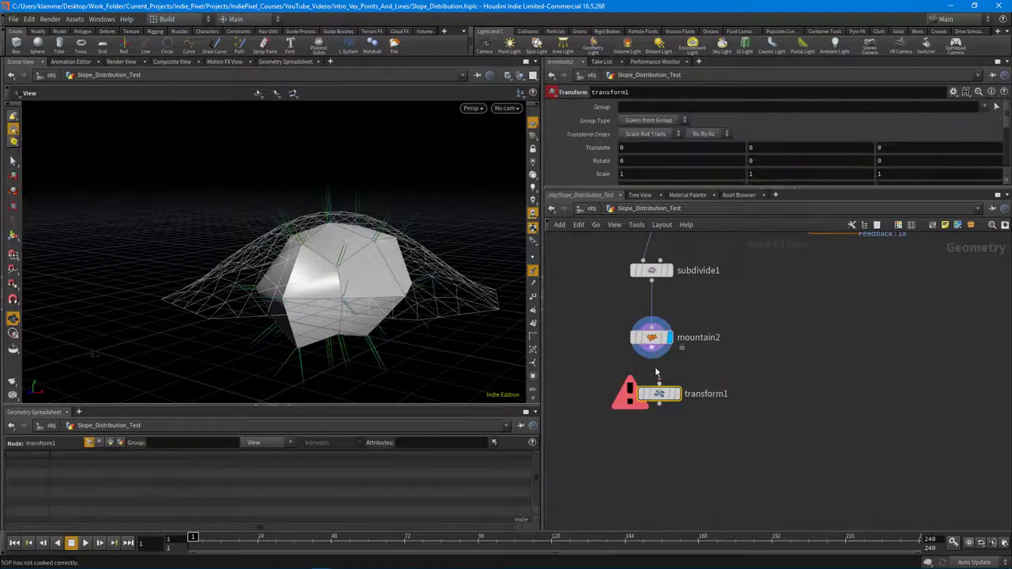
pyautogui.moveTo(659, 395)
pyautogui.moveTo(658, 396); pyautogui.dragTo(657, 380)
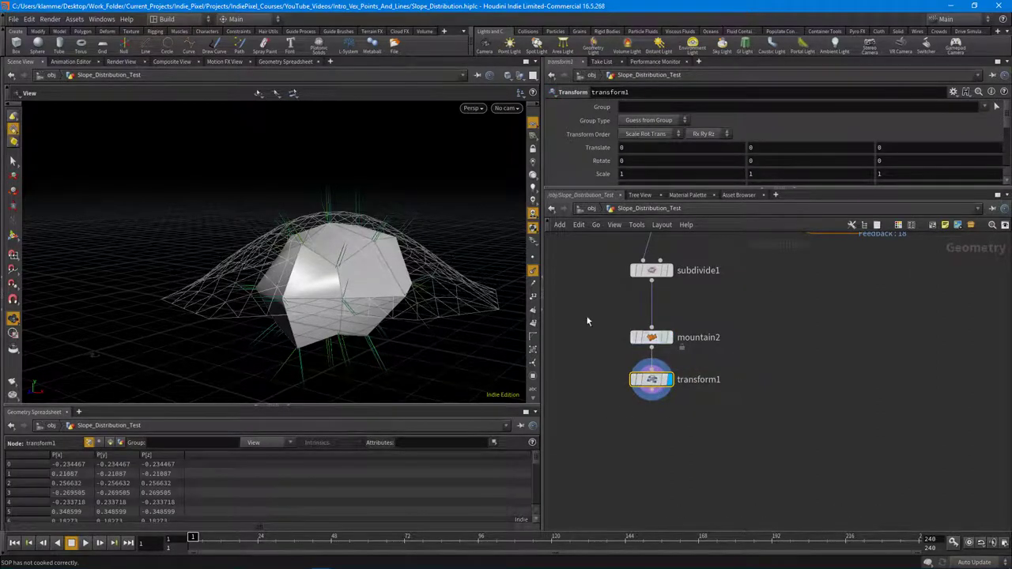
# Move the box1–transform1 chain up and left beside the repeat block.
pyautogui.keyDown('shift'); pyautogui.click(652, 337); pyautogui.keyUp('shift')
pyautogui.moveTo(652, 337); pyautogui.dragTo(651, 304)
pyautogui.moveTo(652, 303); pyautogui.dragTo(682, 400, button='middle')
pyautogui.keyDown('shift'); pyautogui.moveTo(682, 399); pyautogui.dragTo(625, 321); pyautogui.keyUp('shift')
pyautogui.moveTo(656, 411); pyautogui.dragTo(635, 282)
pyautogui.moveTo(700, 372); pyautogui.dragTo(686, 447, button='middle')
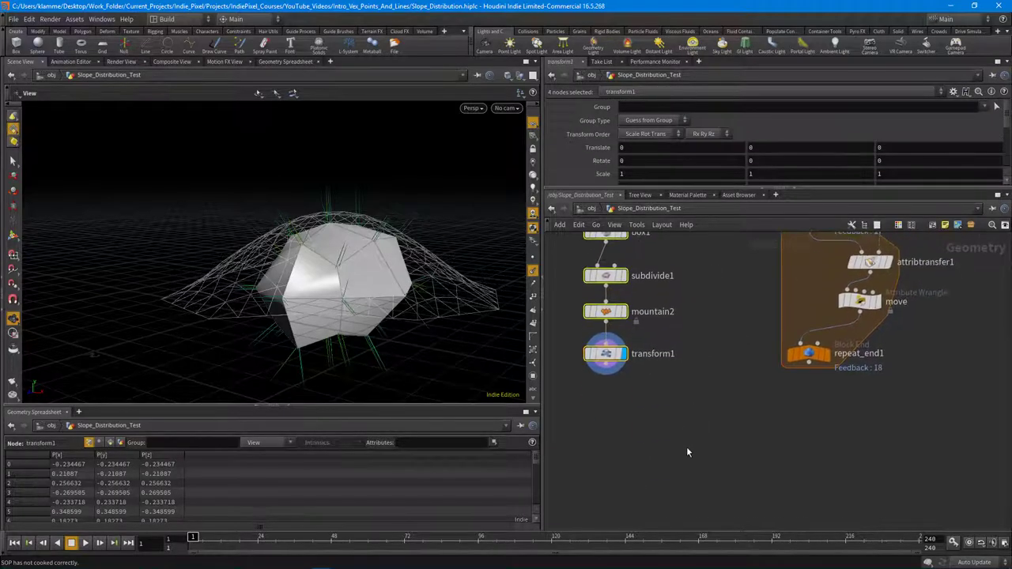
pyautogui.click(686, 451)
pyautogui.press('Tab')
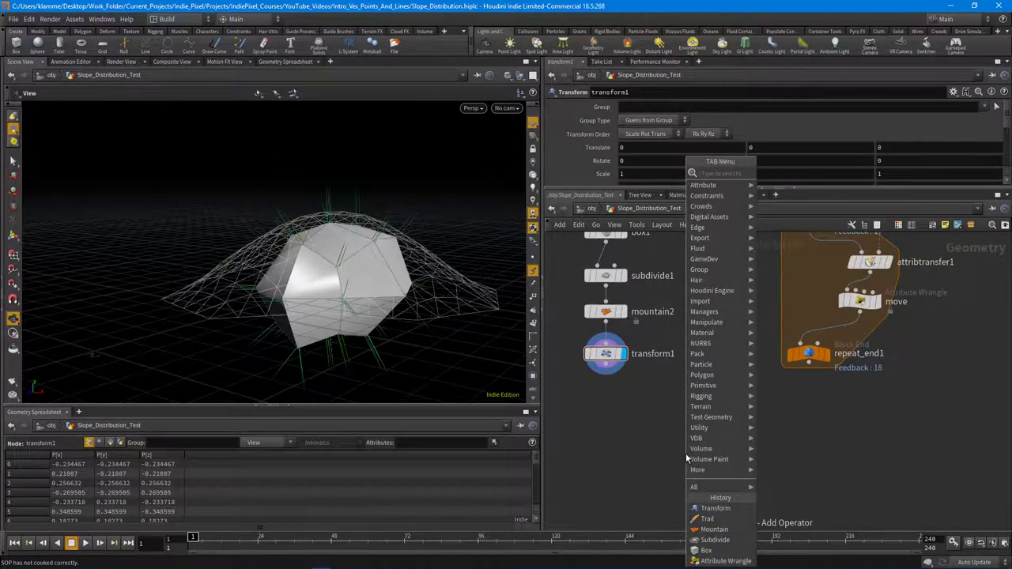
# Add copytopoints1, wiring in transform1 and repeat_end1, and display it.
pyautogui.write('copy')
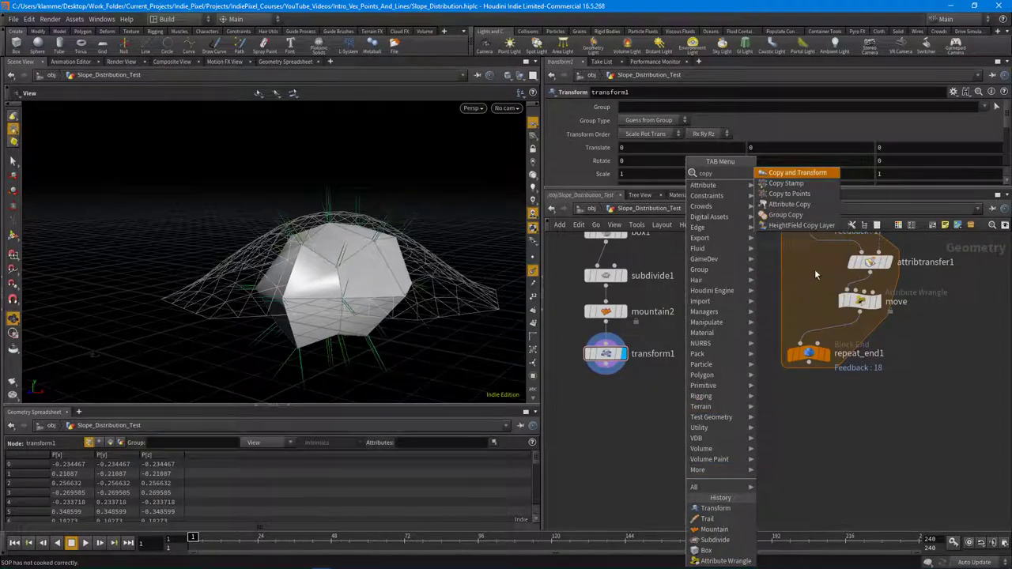
pyautogui.press('Down')
pyautogui.press('Down')
pyautogui.press('Return')
pyautogui.click(721, 436)
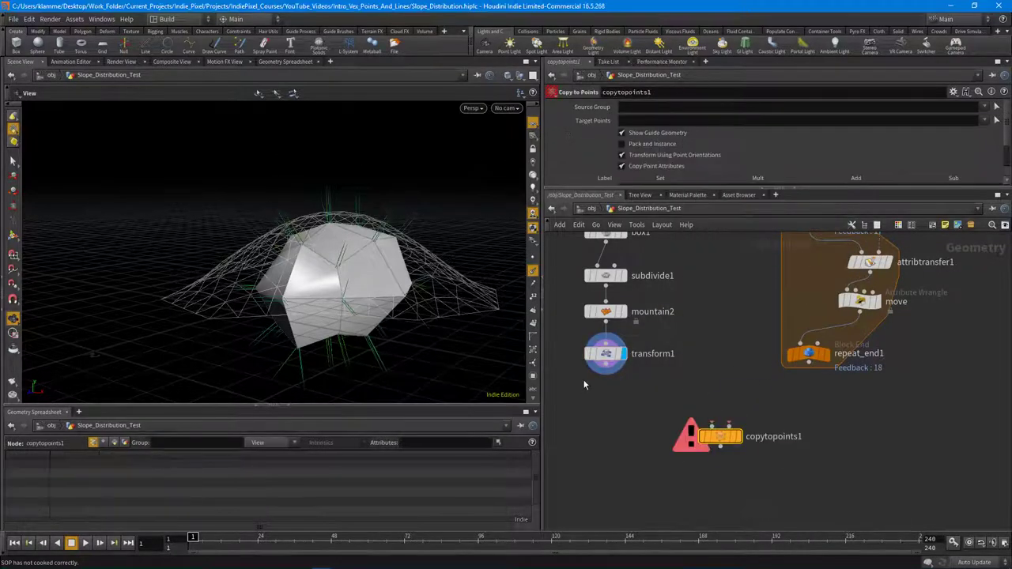
pyautogui.click(712, 426)
pyautogui.click(808, 366)
pyautogui.click(729, 426)
pyautogui.click(739, 436)
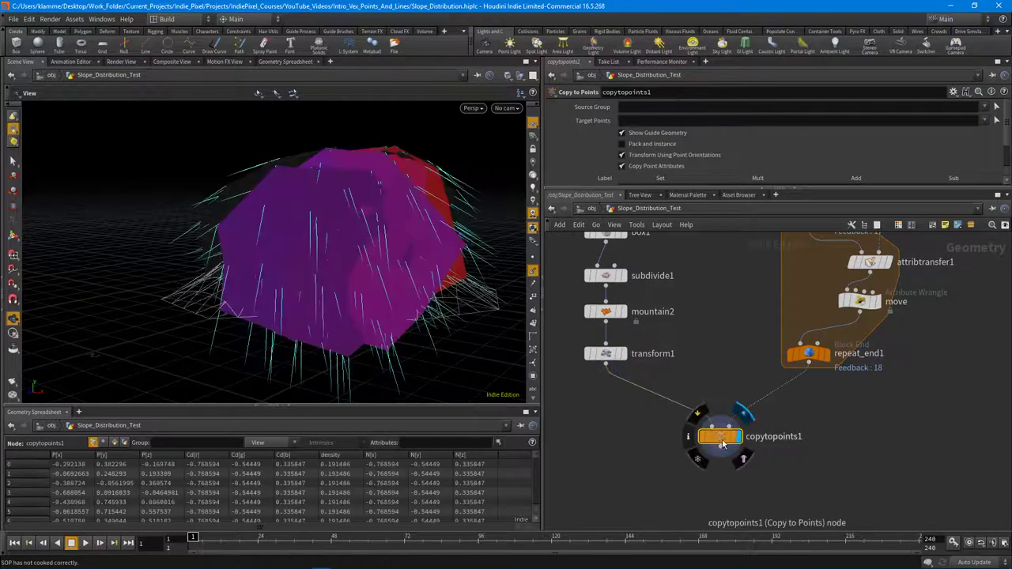
# Shrink transform1's Scale to 0.12 and hide the viewport normals.
pyautogui.click(606, 353)
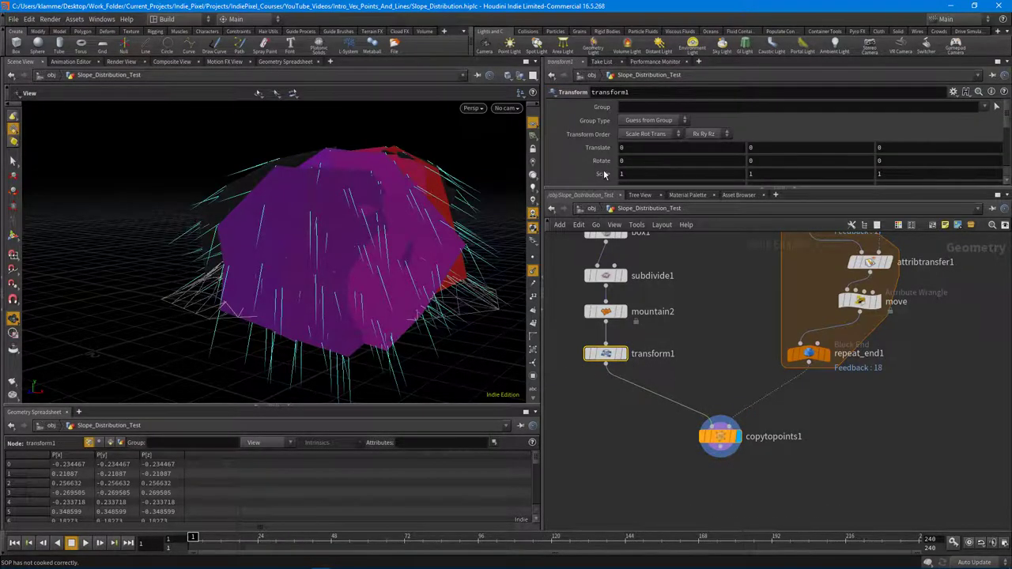
pyautogui.moveTo(605, 174); pyautogui.dragTo(201, 214, button='middle')
pyautogui.moveTo(354, 250); pyautogui.dragTo(785, 439)
pyautogui.click(533, 271)
pyautogui.moveTo(785, 438); pyautogui.dragTo(744, 368, button='middle')
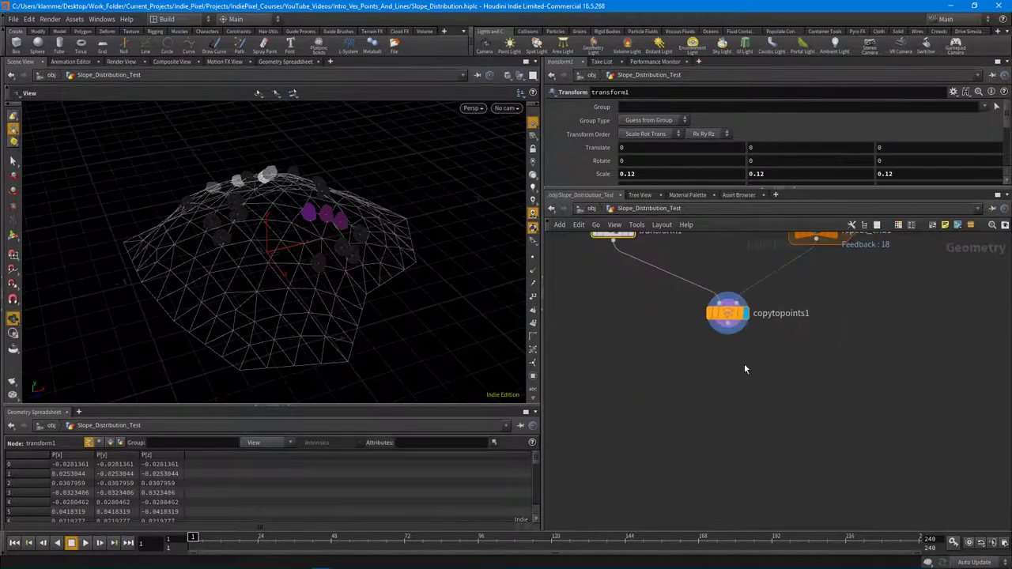
pyautogui.press('Tab')
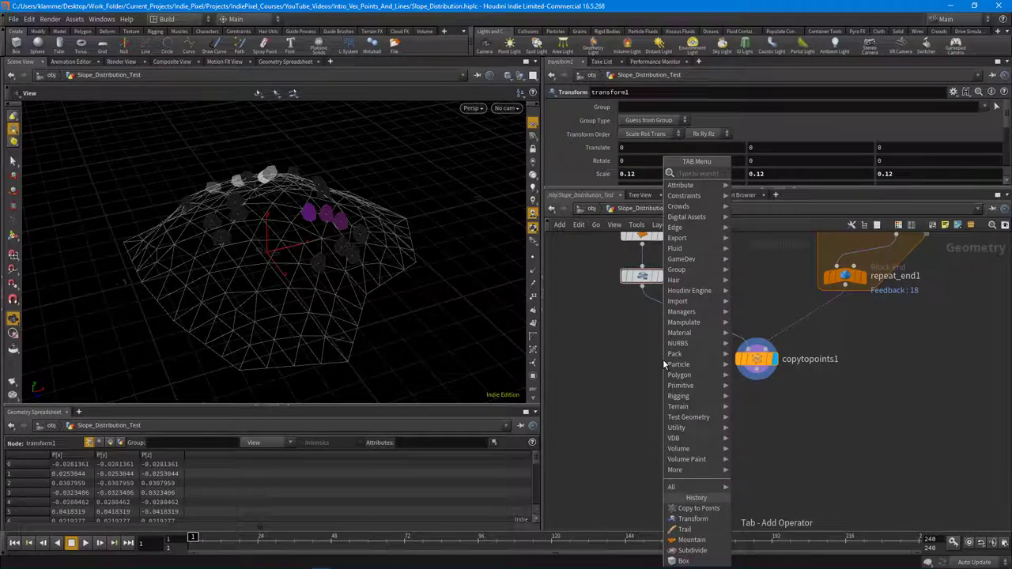
# Add a color2 node after copytopoints1 and set it to dark blue.
pyautogui.write('wrangle')
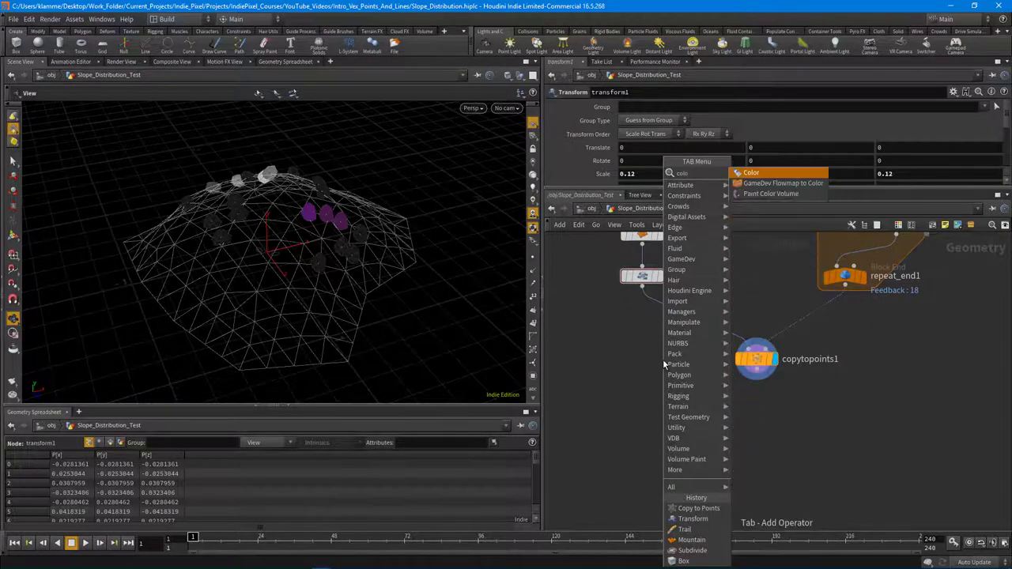
pyautogui.press('Return')
pyautogui.click(777, 426)
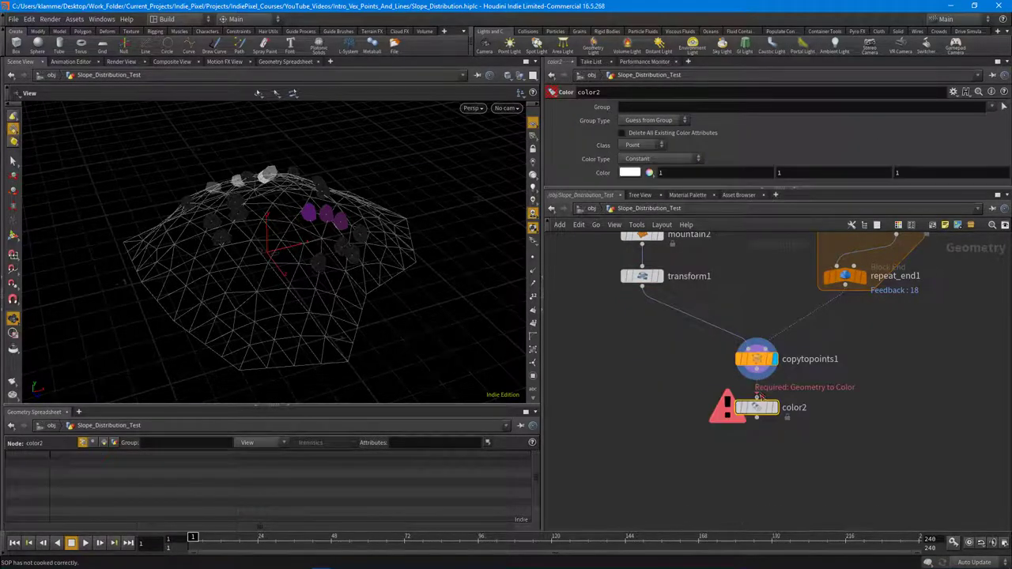
pyautogui.moveTo(756, 379); pyautogui.dragTo(767, 395)
pyautogui.click(630, 173)
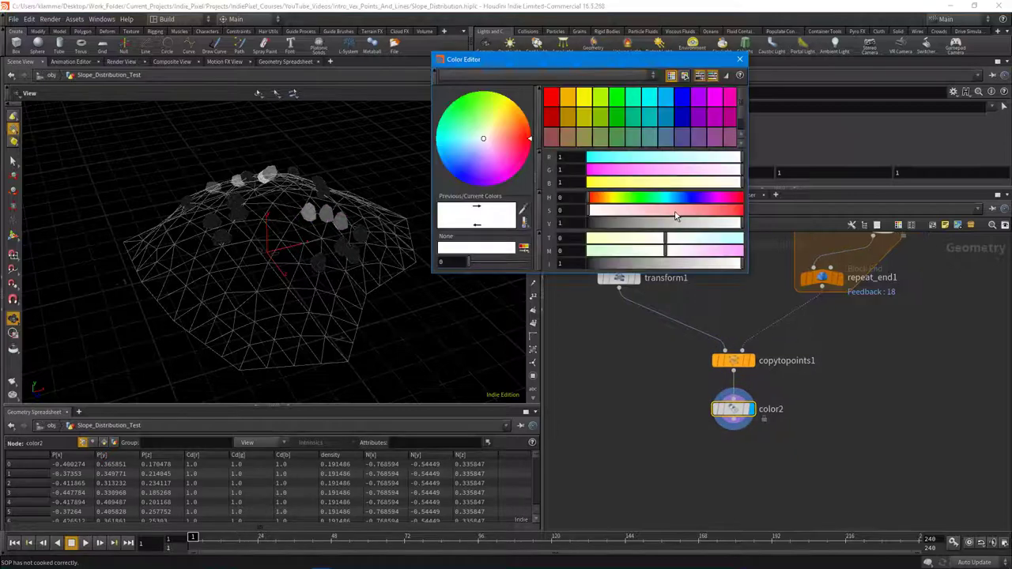
pyautogui.click(671, 198)
pyautogui.moveTo(668, 213); pyautogui.dragTo(739, 224)
pyautogui.click(683, 198)
pyautogui.click(740, 60)
# Add a normal2 node below color2 and display it.
pyautogui.press('Tab')
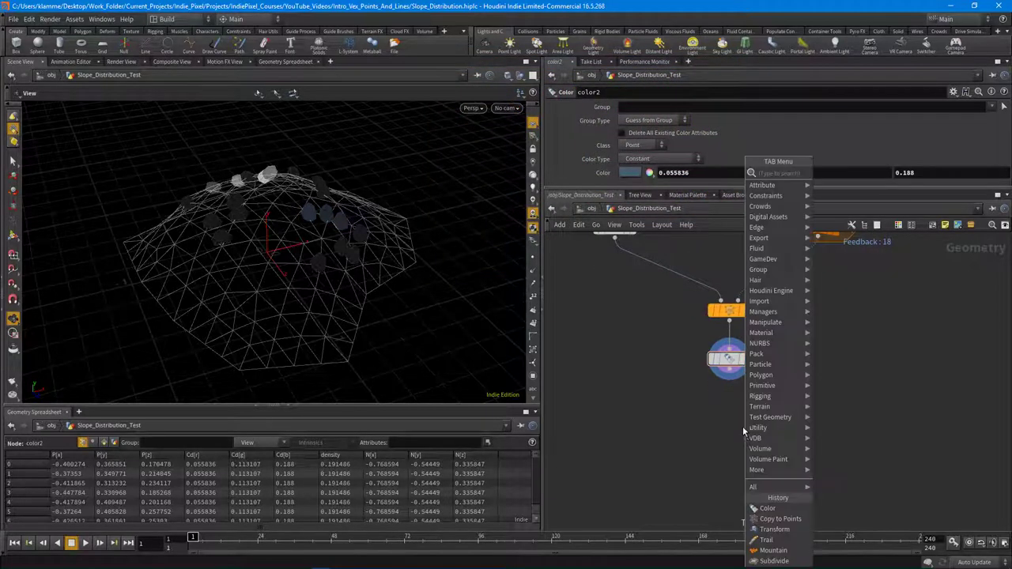
pyautogui.write('wrangle')
pyautogui.press('Return')
pyautogui.click(724, 412)
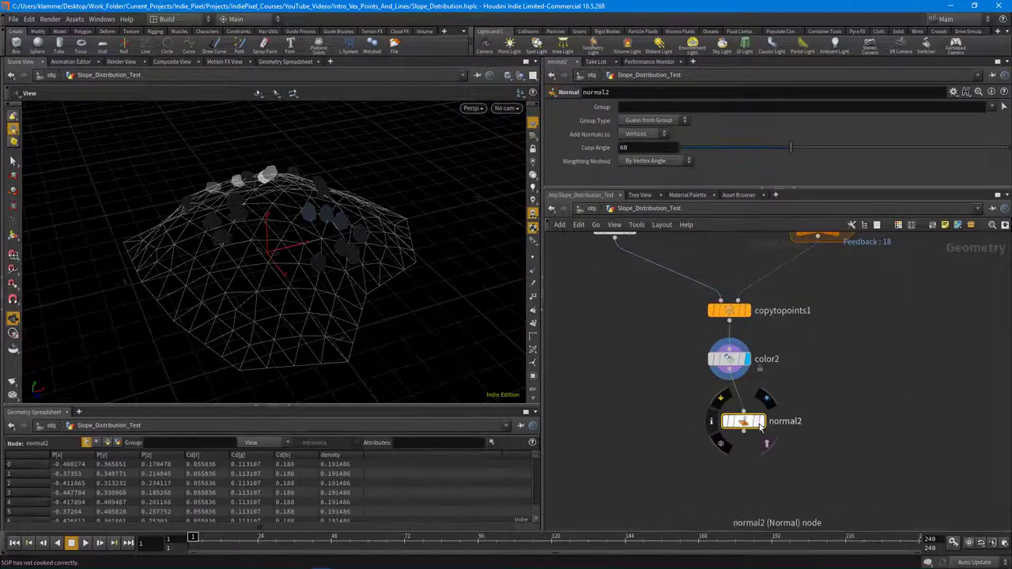
pyautogui.keyDown('alt'); pyautogui.moveTo(317, 261); pyautogui.dragTo(276, 207); pyautogui.keyUp('alt')
pyautogui.moveTo(927, 389); pyautogui.dragTo(816, 409, button='middle')
# Add a merge1 node fed by normal2 and make it the displayed output.
pyautogui.press('Tab')
pyautogui.write('merge')
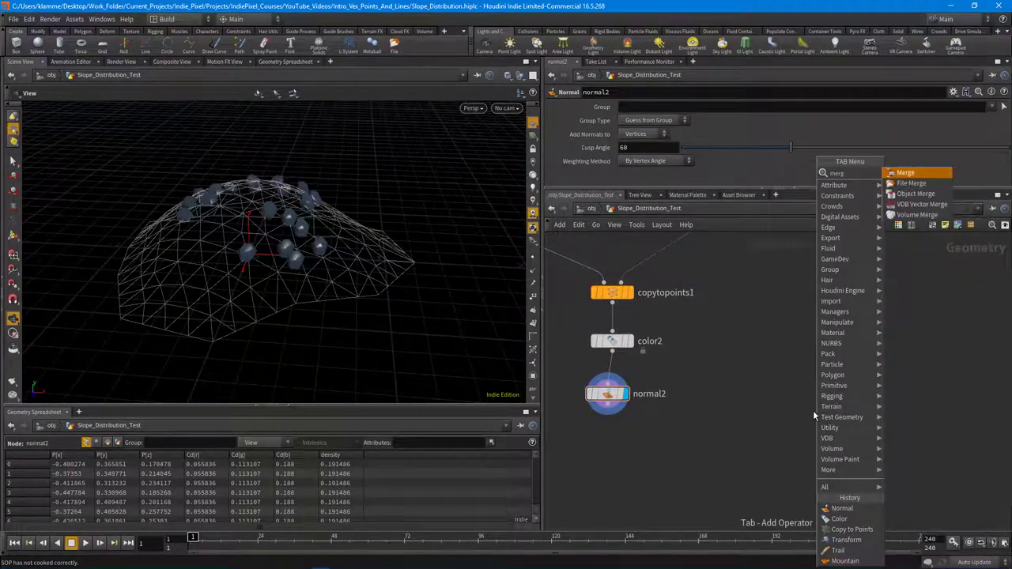
pyautogui.press('Return')
pyautogui.click(763, 422)
pyautogui.moveTo(607, 413); pyautogui.dragTo(763, 412)
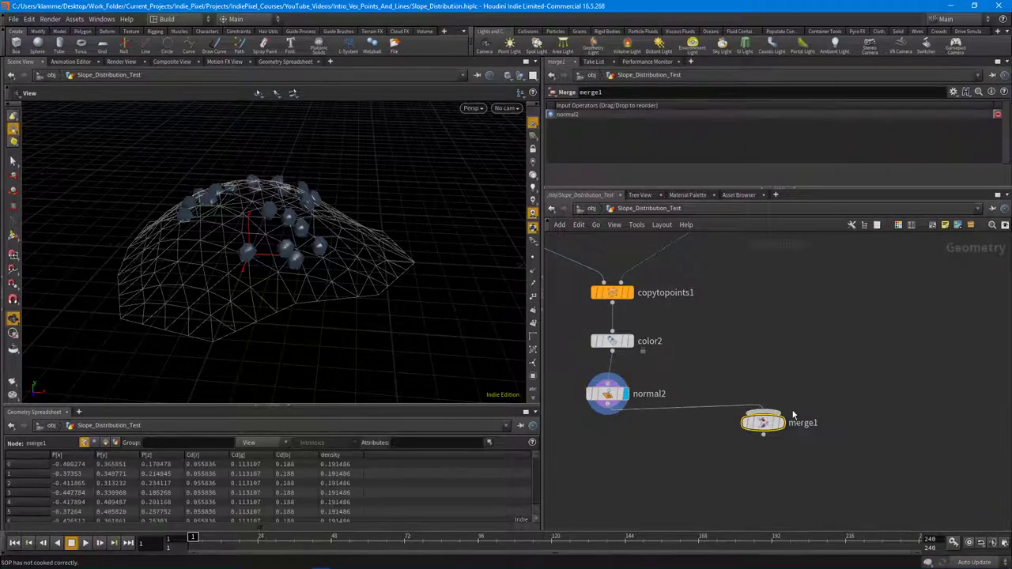
pyautogui.click(781, 423)
pyautogui.click(781, 440)
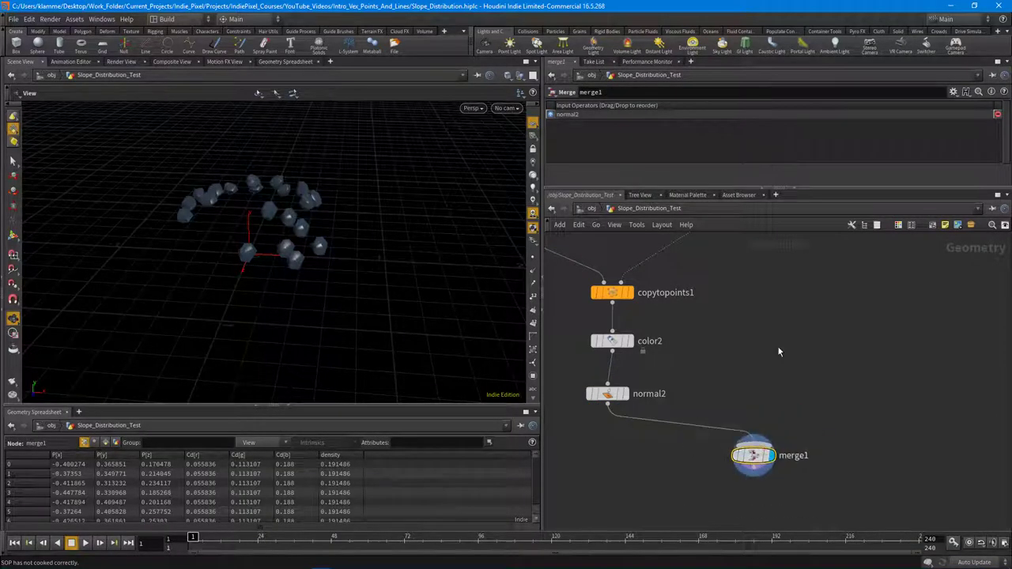
pyautogui.press('h')
pyautogui.scroll(5, 793, 322)
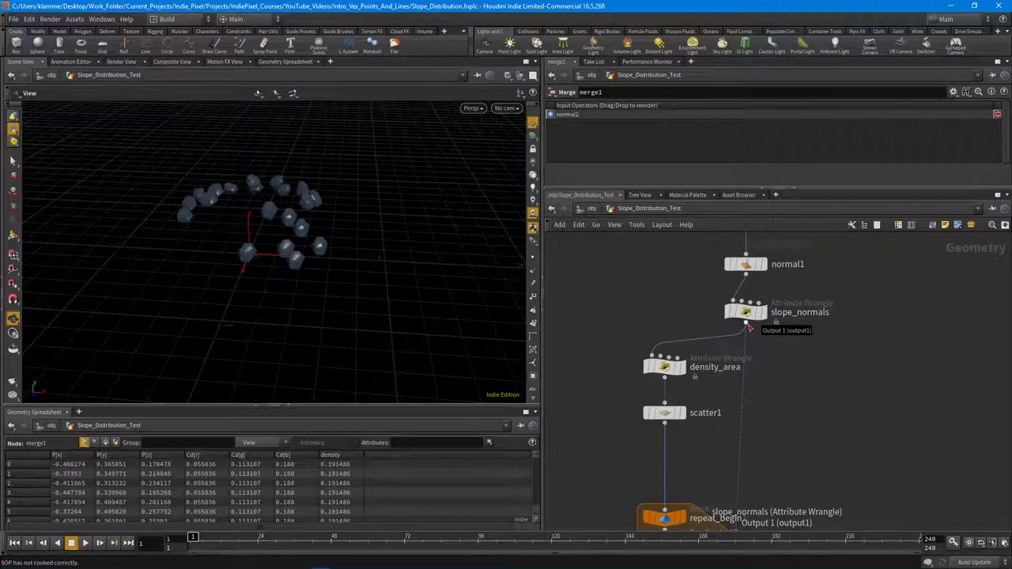
# Connect slope_normals into merge1, rerouting the wire through a dot.
pyautogui.click(746, 324)
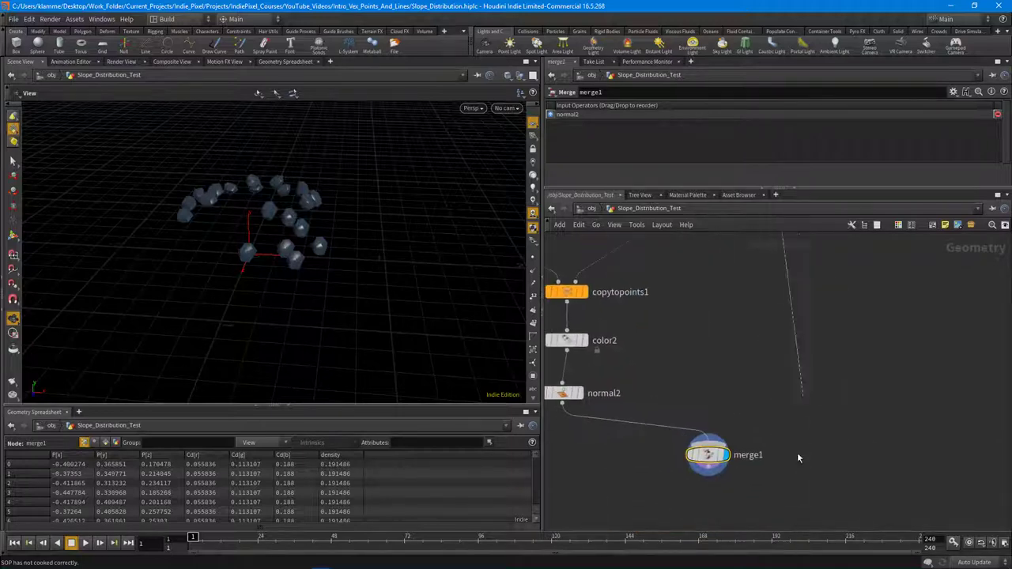
pyautogui.click(721, 393)
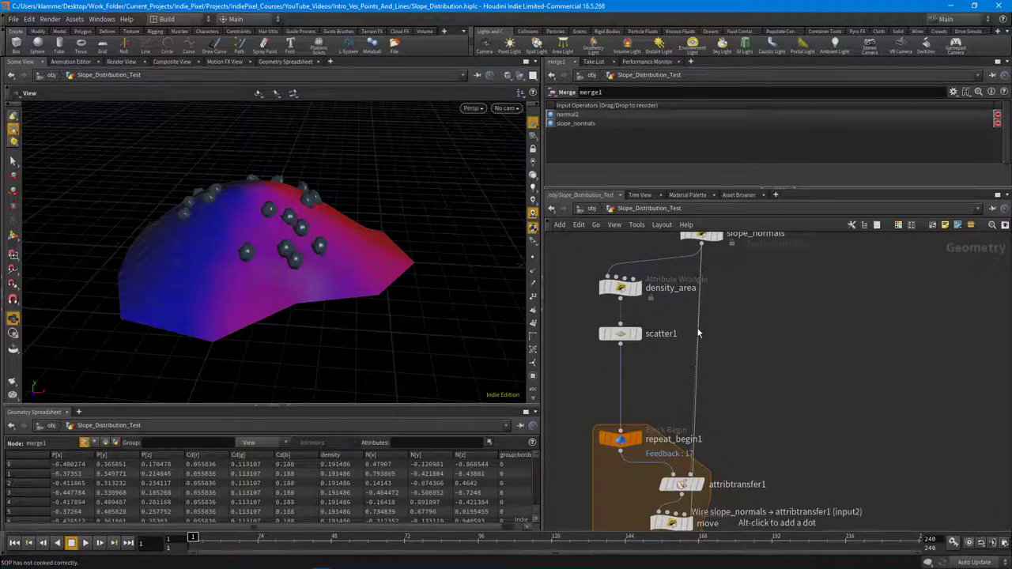
pyautogui.keyDown('alt'); pyautogui.moveTo(702, 286); pyautogui.dragTo(850, 264); pyautogui.keyUp('alt')
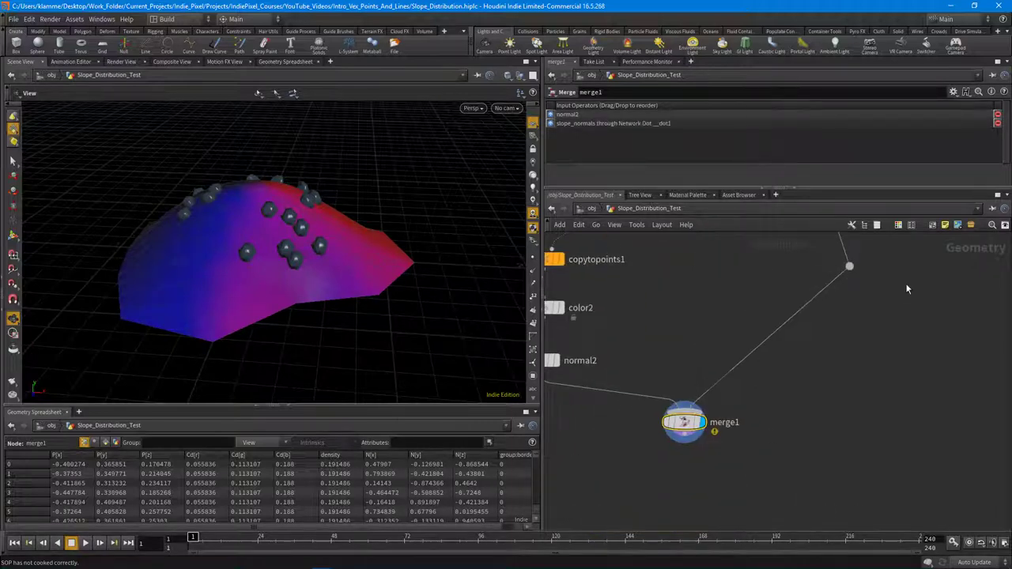
pyautogui.moveTo(857, 281); pyautogui.dragTo(833, 476, button='middle')
pyautogui.moveTo(833, 476); pyautogui.dragTo(792, 316)
pyautogui.press('f')
pyautogui.moveTo(705, 370); pyautogui.dragTo(827, 360)
pyautogui.scroll(-4, 824, 493)
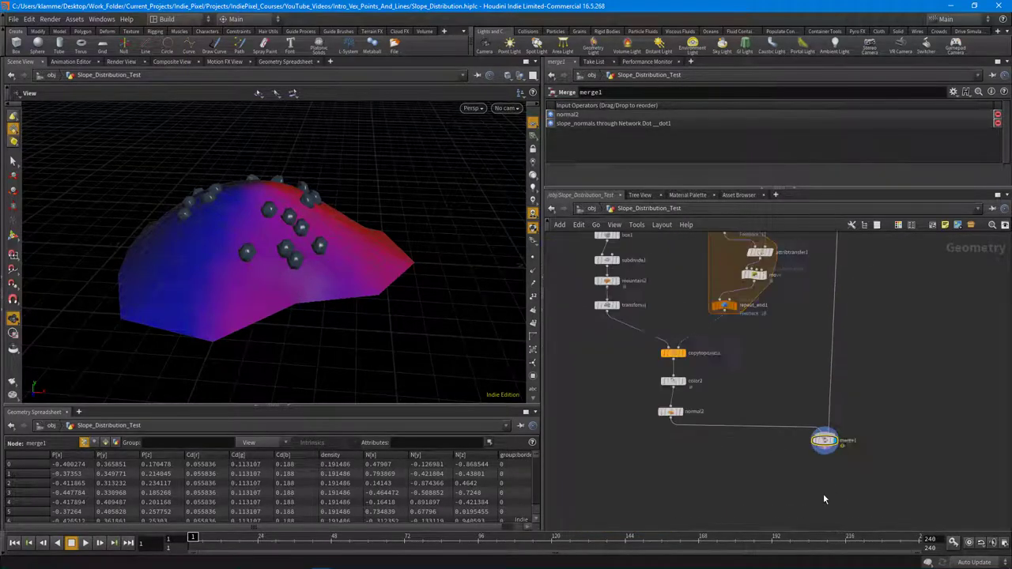
pyautogui.scroll(3, 842, 431)
pyautogui.press('Tab')
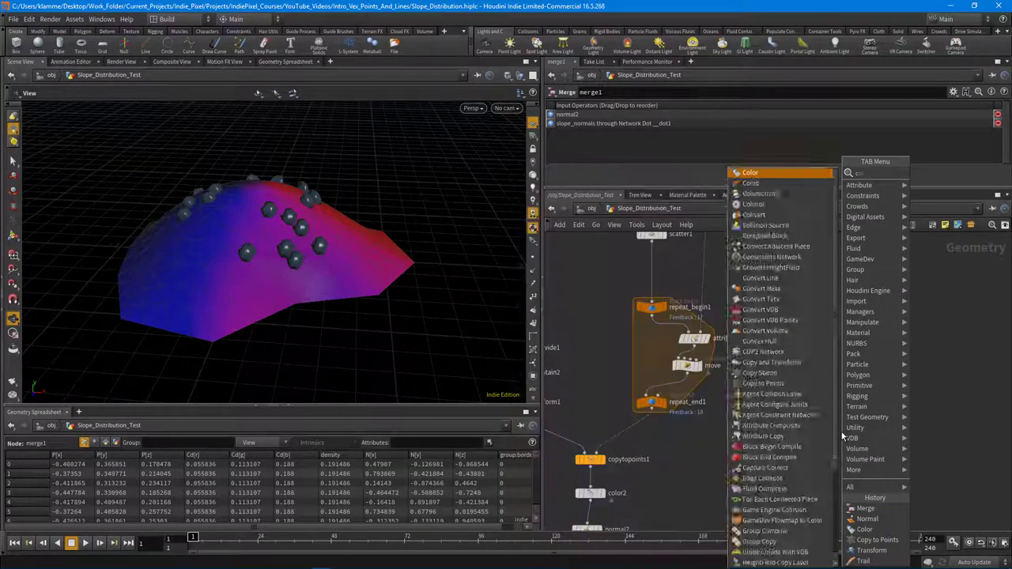
# Place a new Color node and make it the displayed output.
pyautogui.click(759, 431)
pyautogui.click(840, 429)
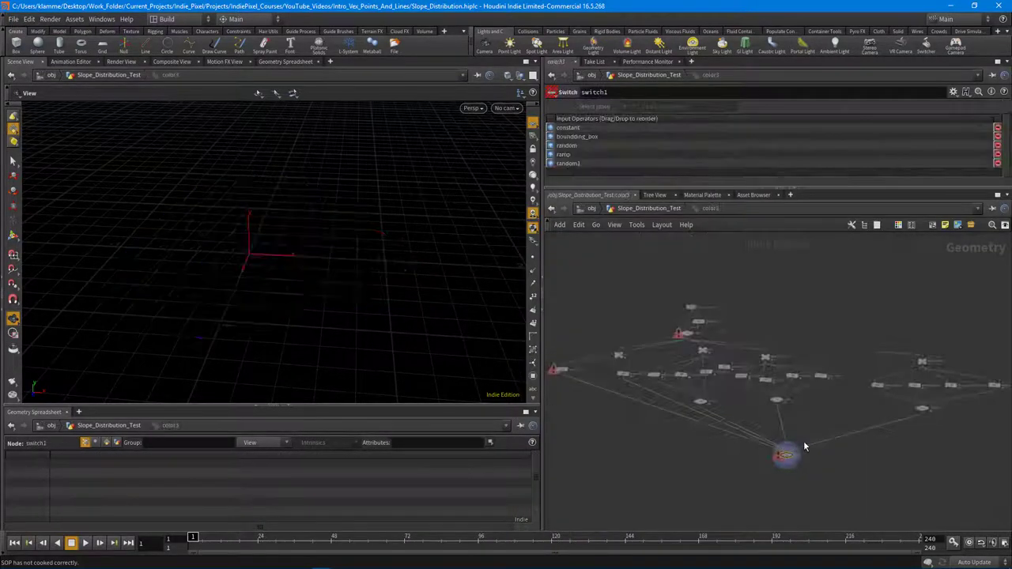
pyautogui.click(782, 439)
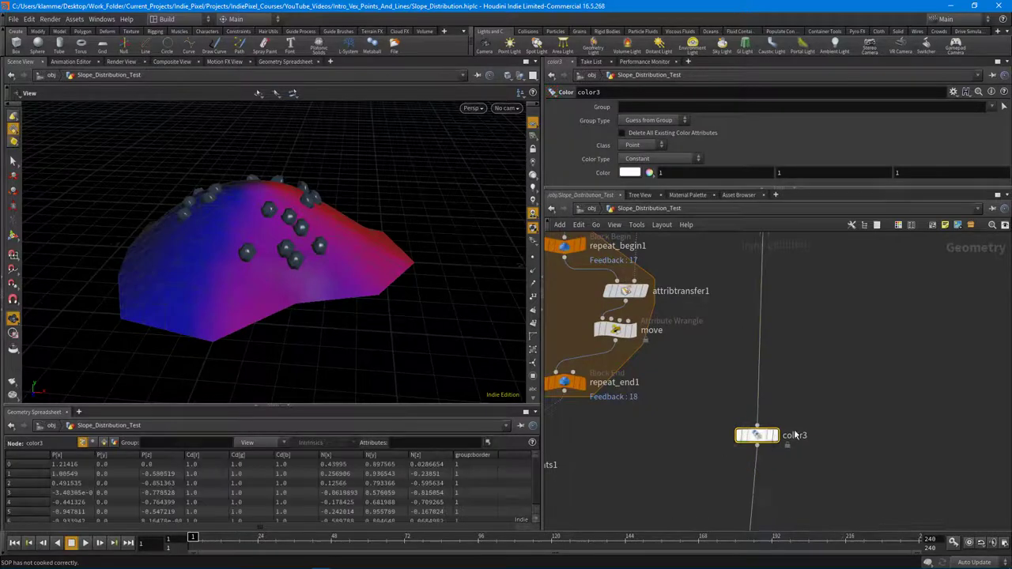
pyautogui.click(630, 172)
# Set the terrain colour to a muted orange-brown (0.631, 0.214, 0.075).
pyautogui.moveTo(630, 185); pyautogui.dragTo(620, 183)
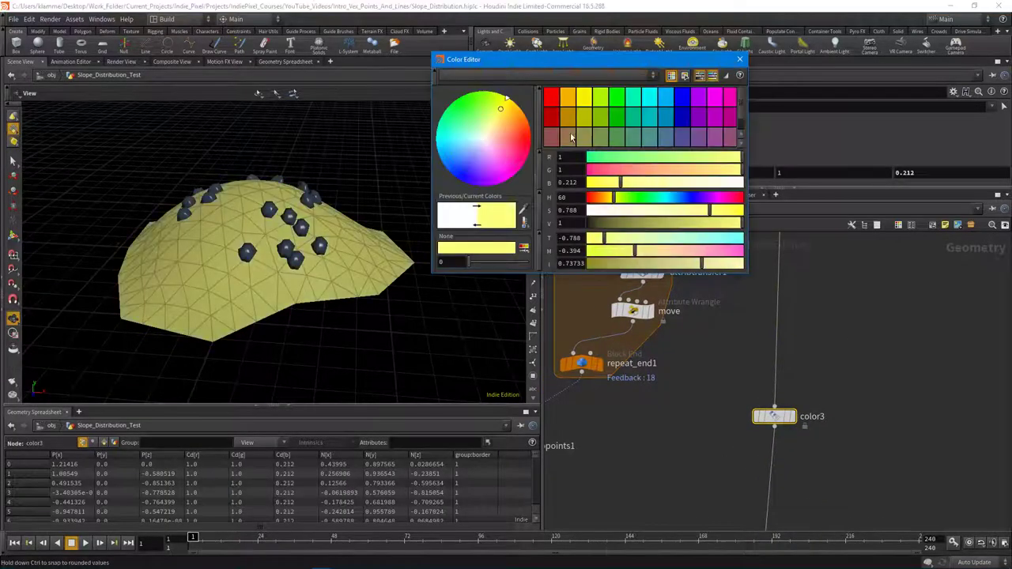
pyautogui.click(569, 97)
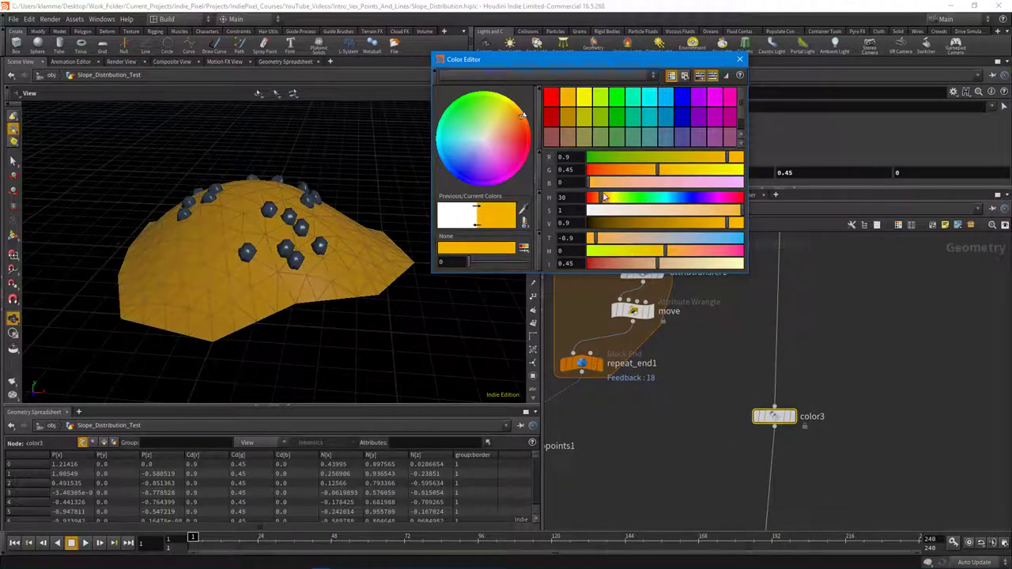
pyautogui.moveTo(601, 200); pyautogui.dragTo(596, 201)
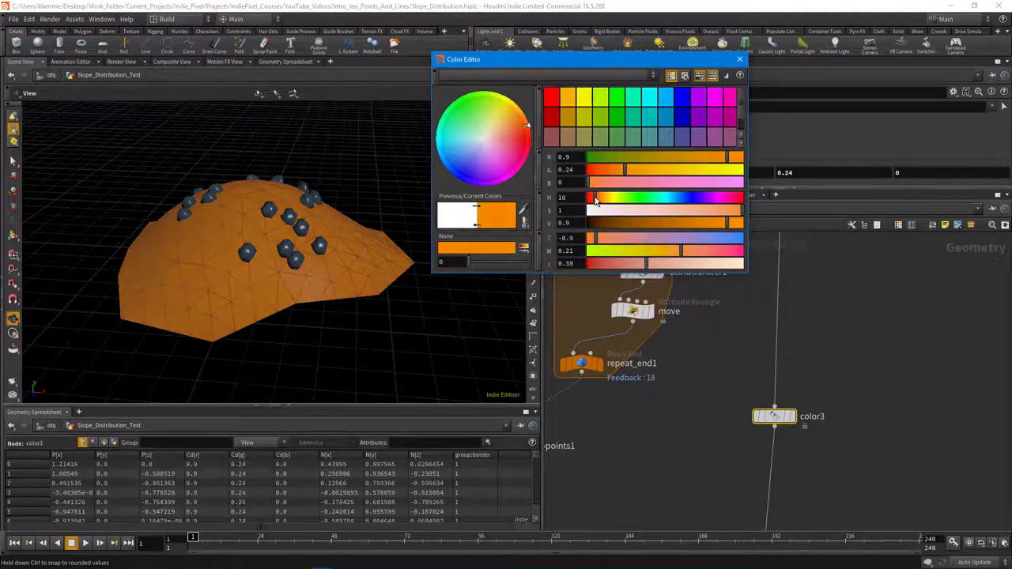
pyautogui.moveTo(734, 210); pyautogui.dragTo(723, 210)
pyautogui.click(685, 225)
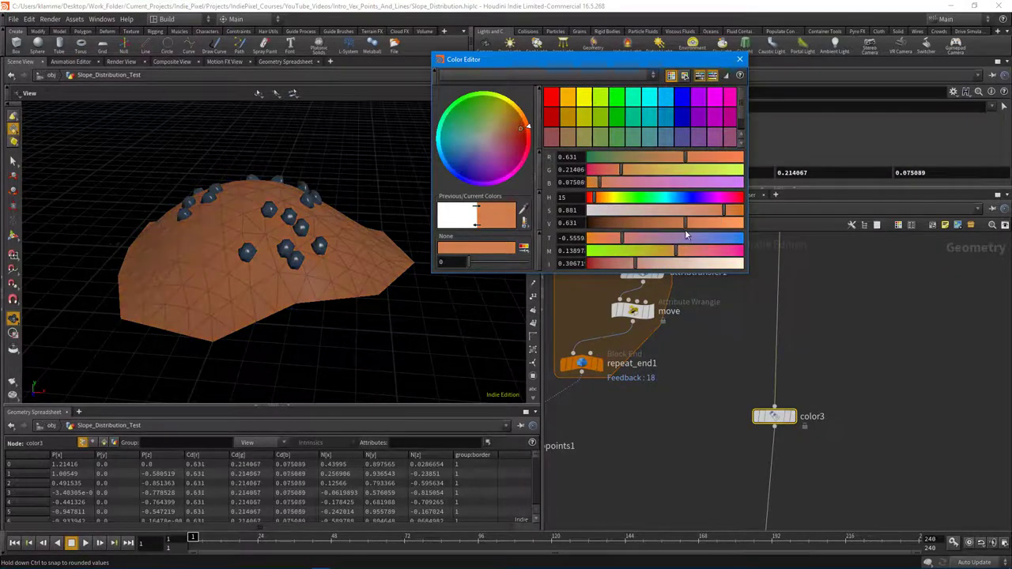
pyautogui.click(739, 60)
pyautogui.scroll(-4, 696, 416)
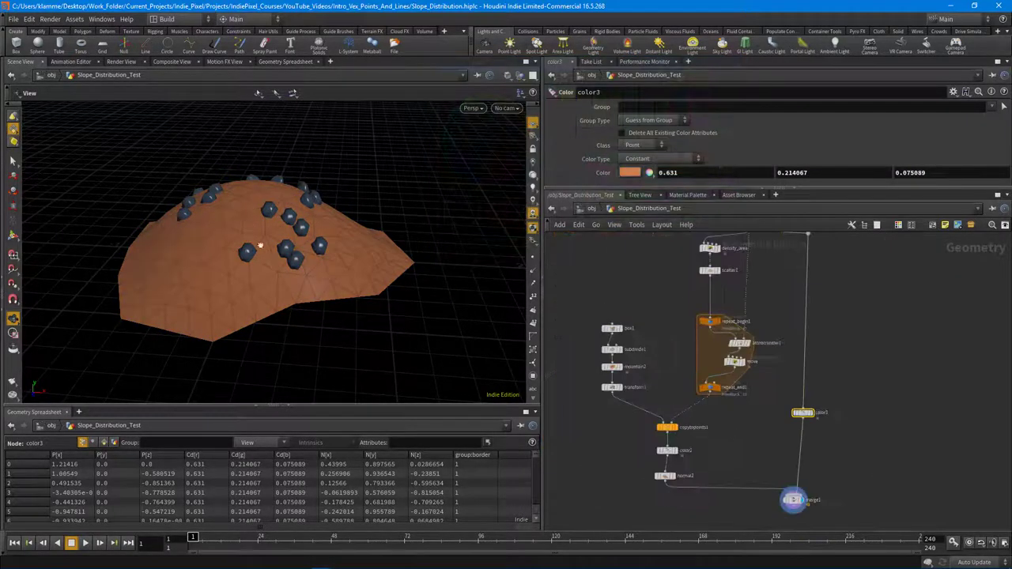
pyautogui.moveTo(316, 197); pyautogui.dragTo(332, 253)
pyautogui.scroll(4, 615, 408)
pyautogui.click(713, 380)
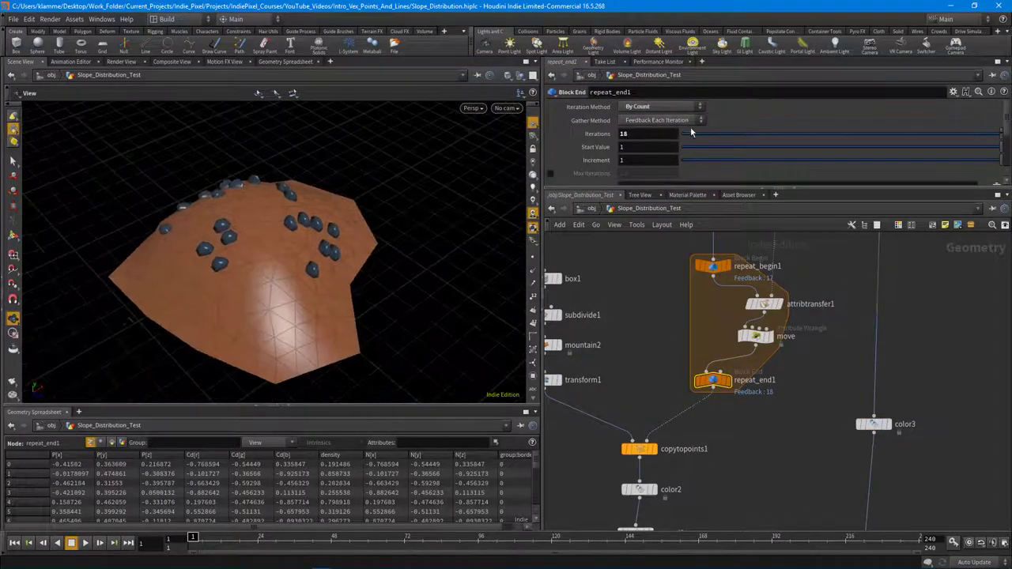
# Set repeat_end1's Iterations to 20.
pyautogui.moveTo(654, 135)
pyautogui.mouseDown(button='middle')
pyautogui.moveTo(544, 129)
pyautogui.moveTo(764, 132)
pyautogui.moveTo(656, 130)
pyautogui.mouseUp(button='middle')
pyautogui.moveTo(332, 267); pyautogui.dragTo(388, 300)
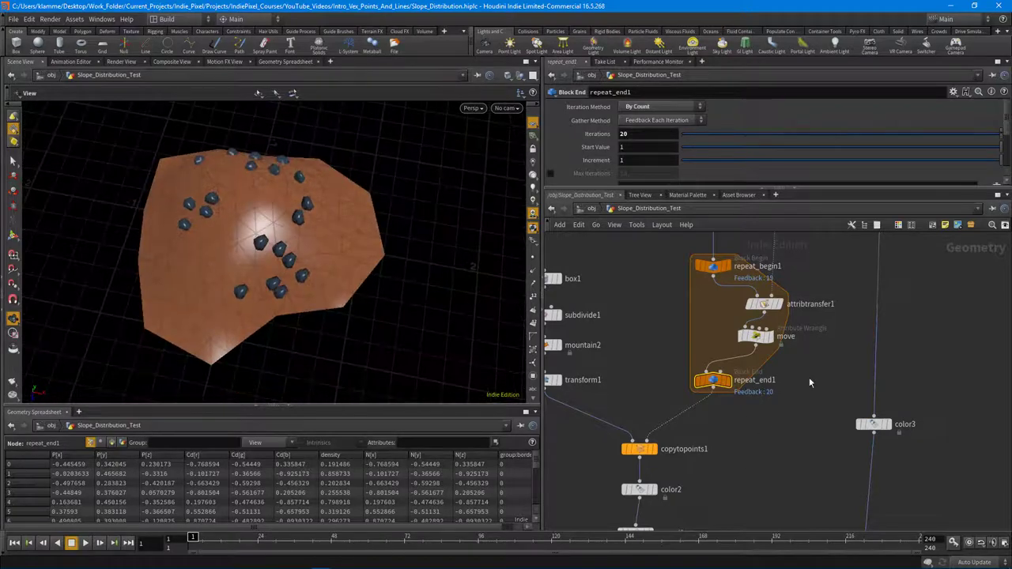
pyautogui.scroll(-5, 814, 372)
pyautogui.scroll(5, 782, 356)
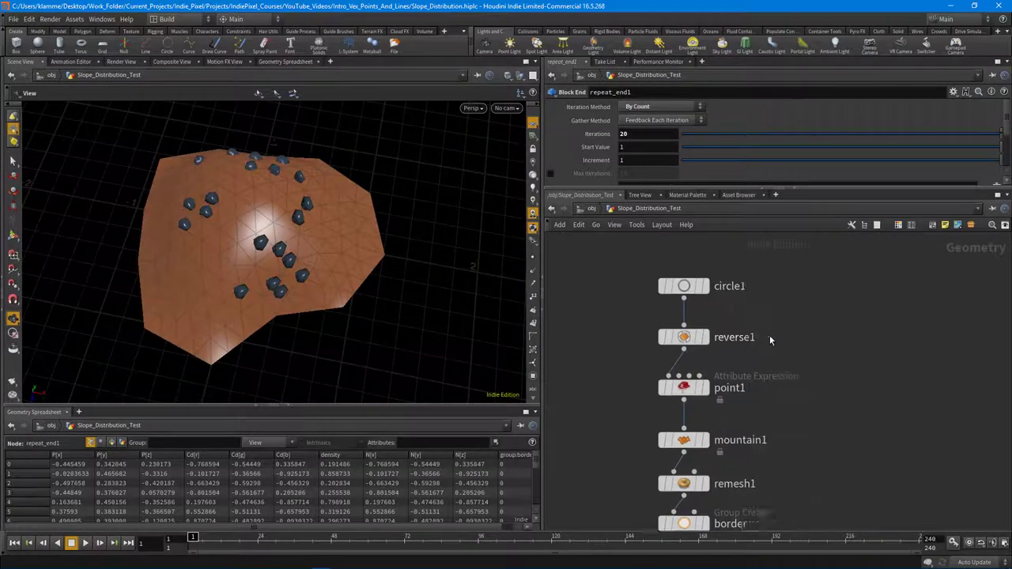
# Set mountain1's height to 1.49 and element size to 1.52.
pyautogui.click(725, 411)
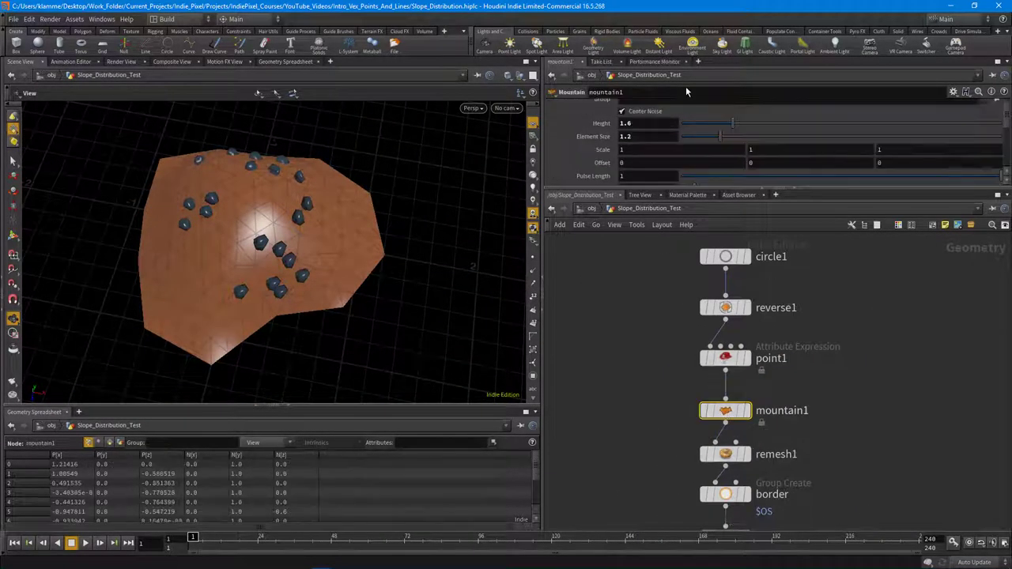
pyautogui.moveTo(716, 135); pyautogui.dragTo(689, 116)
pyautogui.moveTo(372, 206); pyautogui.dragTo(474, 332)
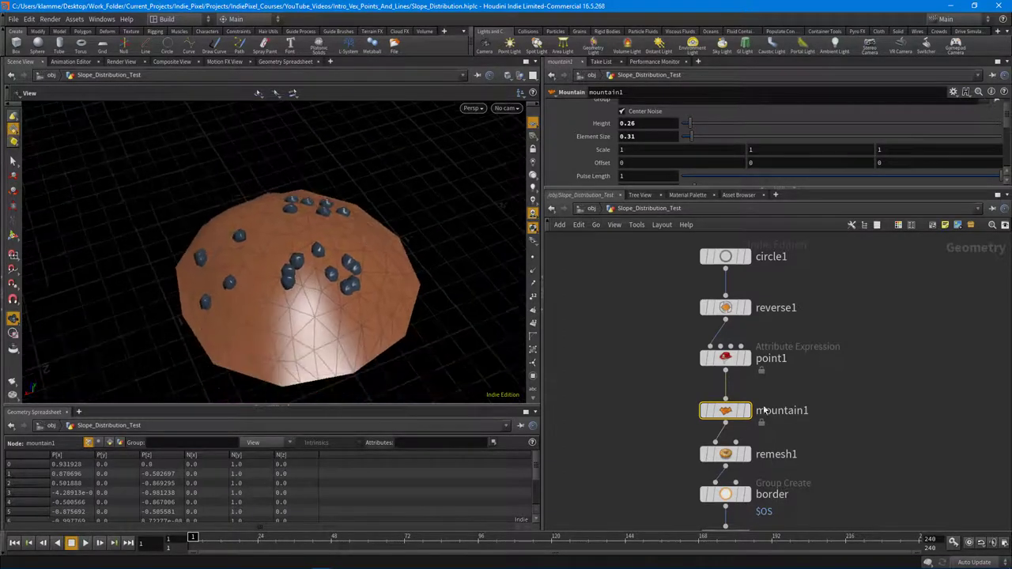
pyautogui.moveTo(691, 124); pyautogui.dragTo(821, 144)
pyautogui.click(737, 261)
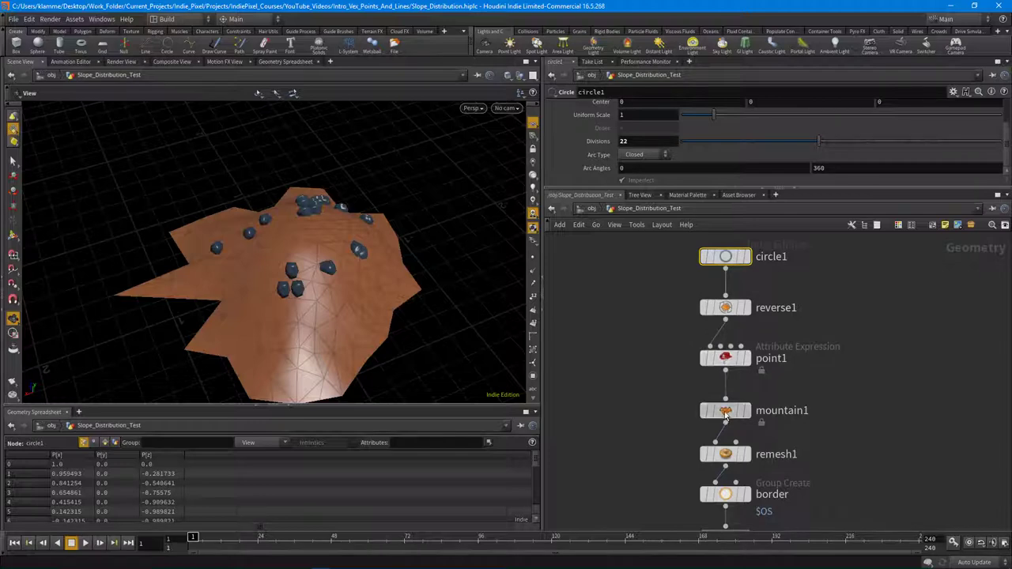
pyautogui.click(726, 412)
pyautogui.moveTo(692, 138); pyautogui.dragTo(730, 143)
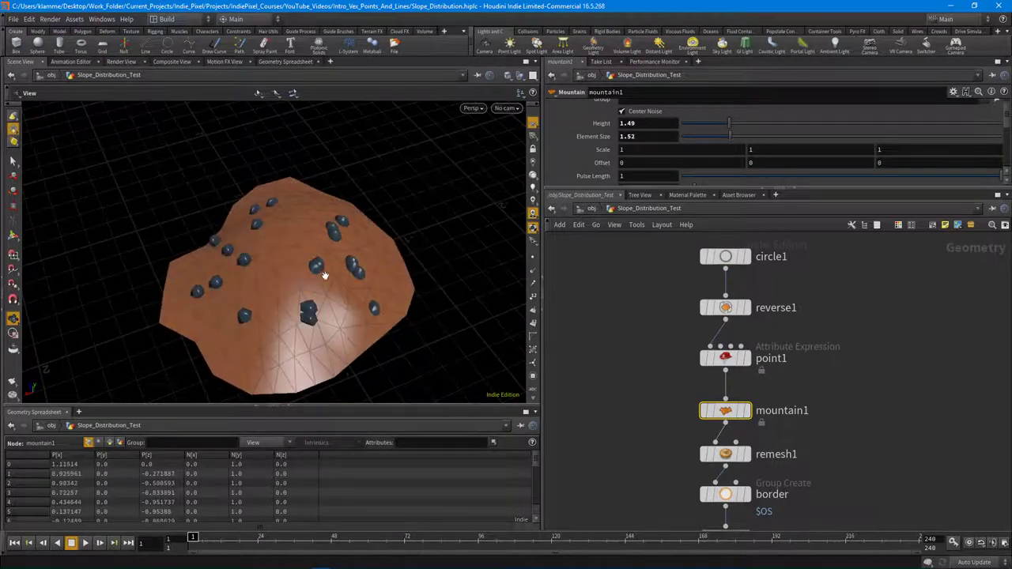
pyautogui.moveTo(324, 275); pyautogui.dragTo(253, 194)
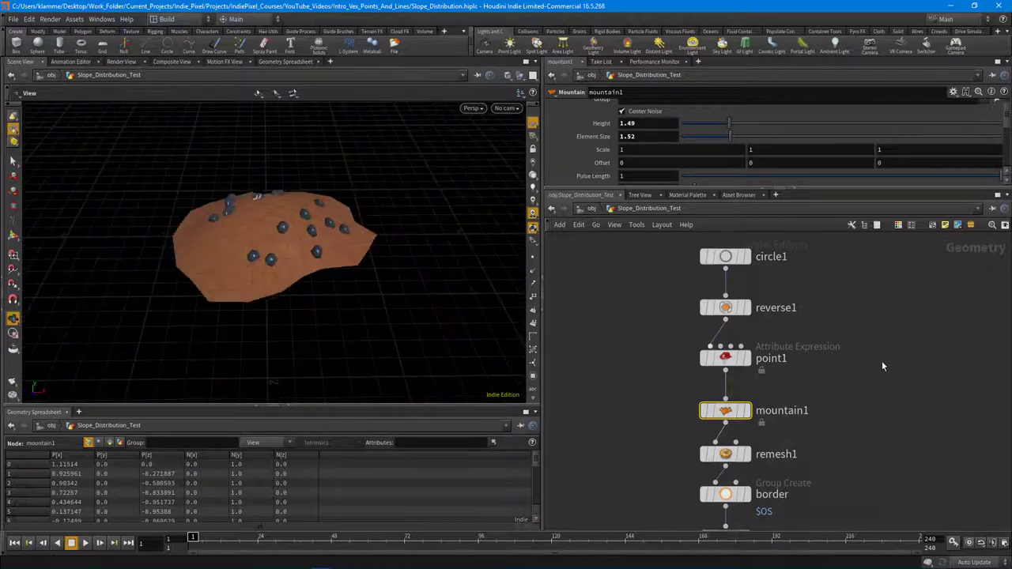
pyautogui.scroll(-3, 882, 360)
pyautogui.scroll(6, 825, 452)
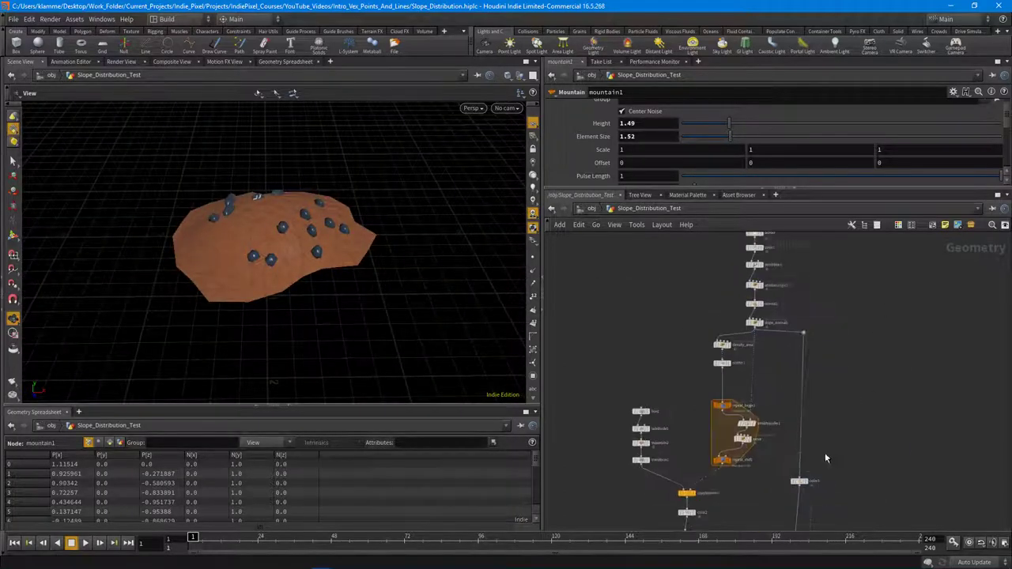
pyautogui.moveTo(708, 359); pyautogui.dragTo(771, 487, button='middle')
pyautogui.click(691, 352)
pyautogui.moveTo(316, 237); pyautogui.dragTo(348, 269)
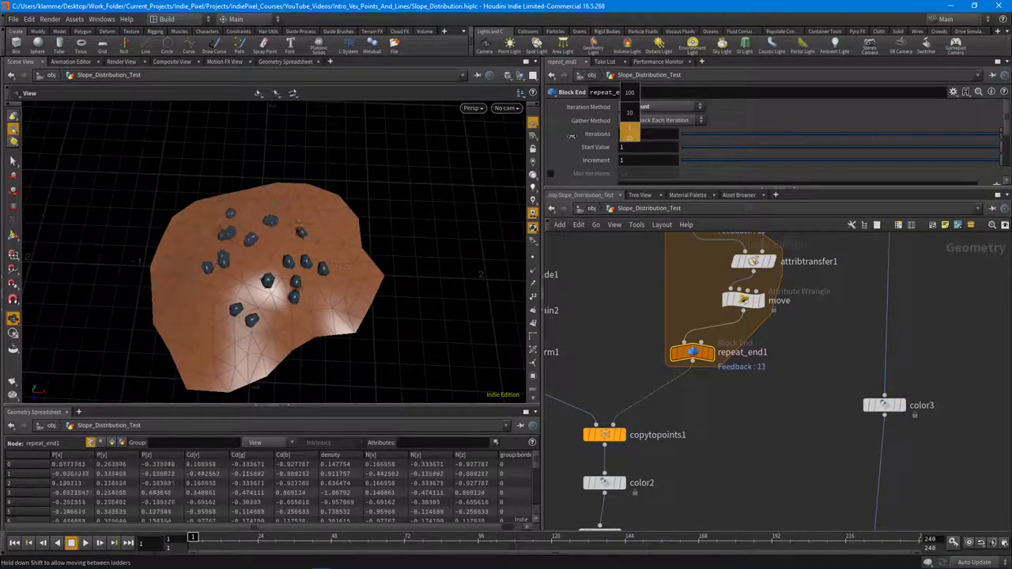
pyautogui.moveTo(629, 134); pyautogui.dragTo(548, 143, button='middle')
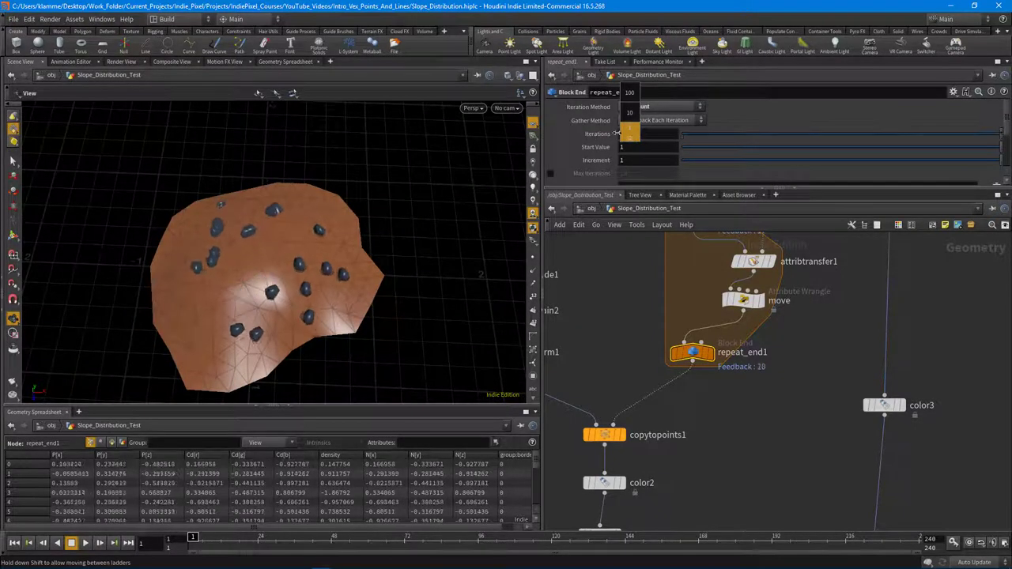
pyautogui.moveTo(615, 118); pyautogui.dragTo(622, 128, button='middle')
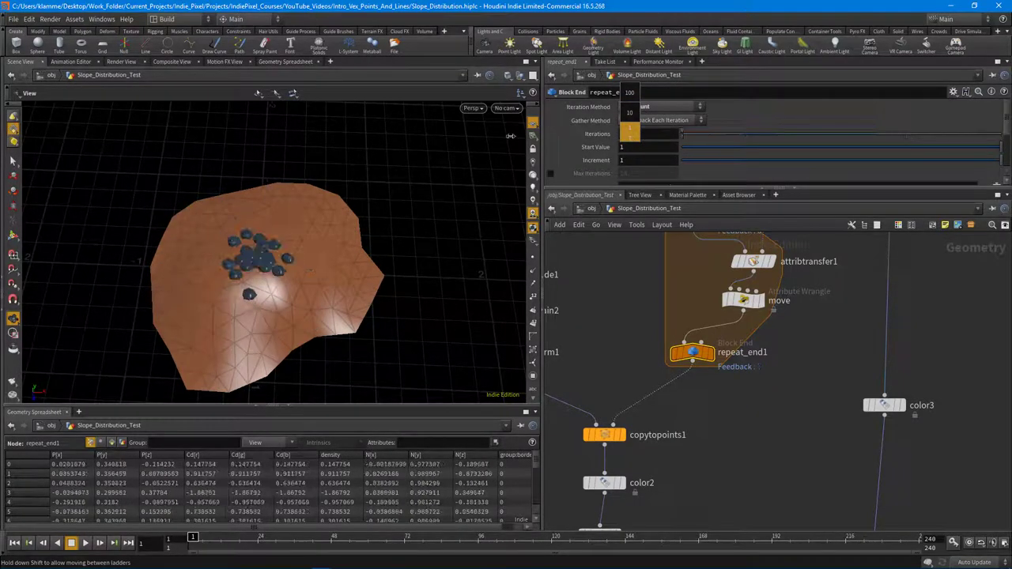
pyautogui.moveTo(510, 136); pyautogui.dragTo(604, 136, button='middle')
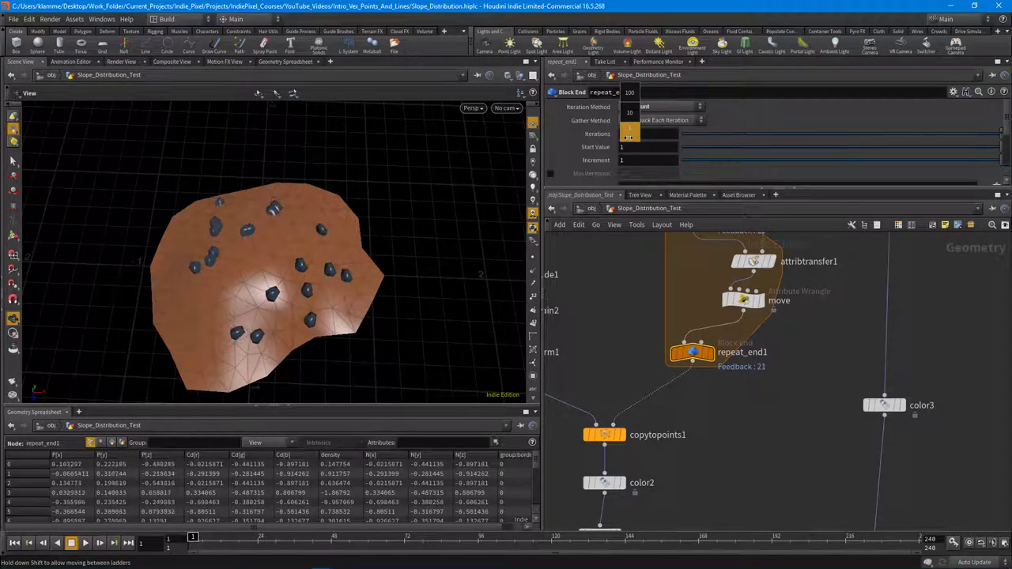
pyautogui.moveTo(261, 346); pyautogui.dragTo(332, 348)
pyautogui.scroll(-6, 704, 451)
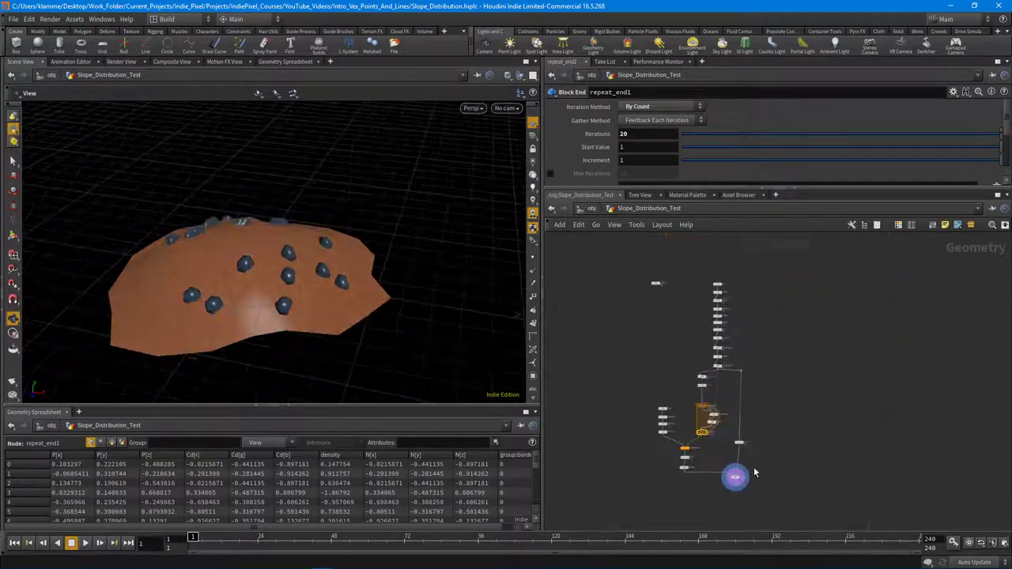
pyautogui.moveTo(300, 316)
pyautogui.mouseDown()
pyautogui.moveTo(261, 332)
pyautogui.moveTo(283, 343)
pyautogui.moveTo(196, 324)
pyautogui.moveTo(203, 335)
pyautogui.moveTo(198, 318)
pyautogui.moveTo(237, 310)
pyautogui.moveTo(265, 287)
pyautogui.moveTo(327, 300)
pyautogui.moveTo(317, 293)
pyautogui.moveTo(300, 311)
pyautogui.moveTo(298, 299)
pyautogui.moveTo(294, 314)
pyautogui.moveTo(314, 316)
pyautogui.moveTo(288, 318)
pyautogui.mouseUp()
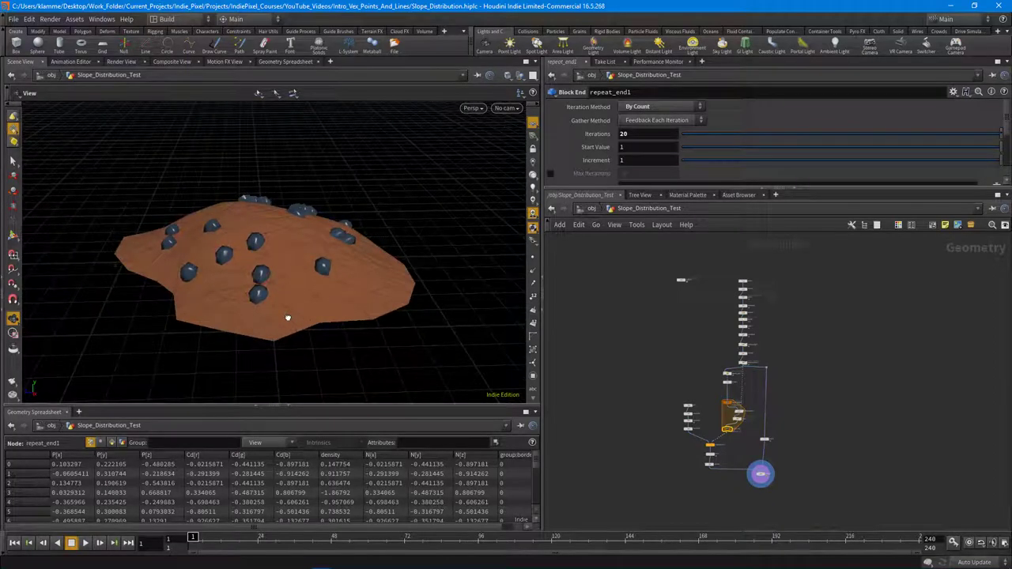